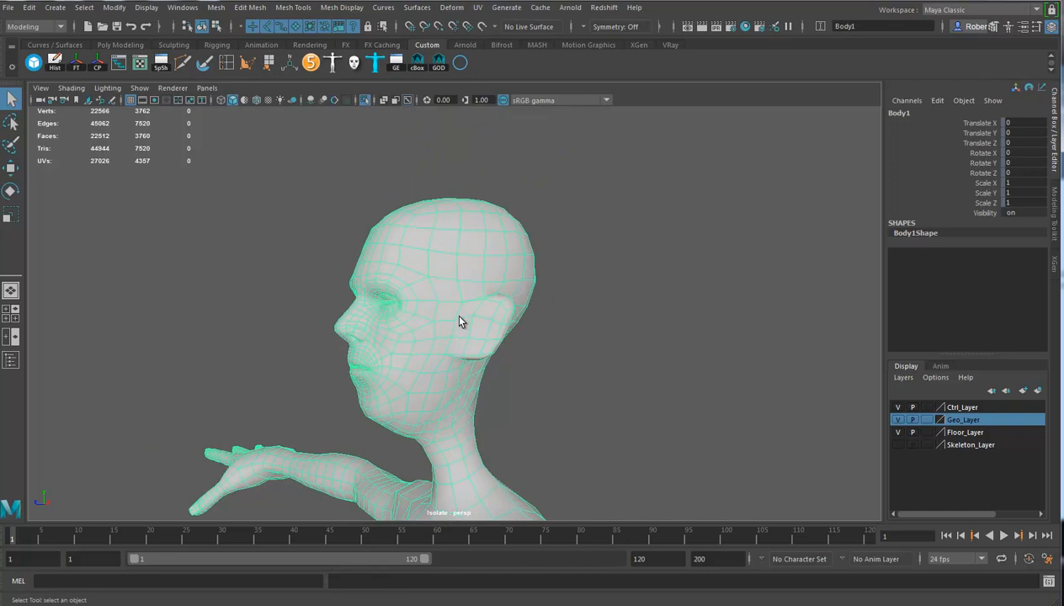
- Delete the face loop that circles the brow, cheeks and mouth corners of the head mesh
{"action": "right_click_drag", "start_coordinate": [408, 292], "coordinate": [408, 316]}
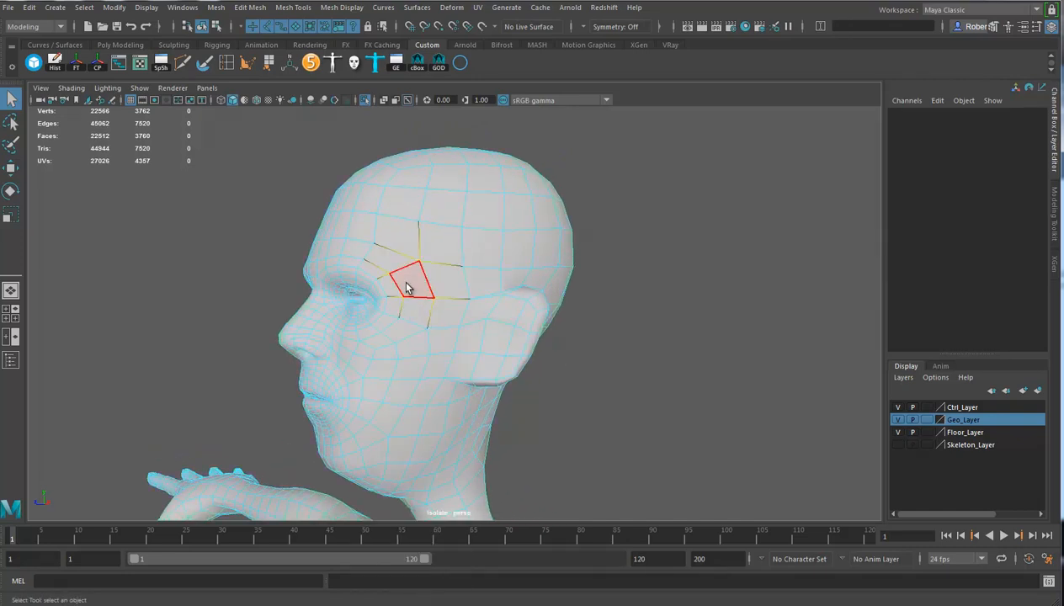
{"action": "double_click", "coordinate": [421, 315]}
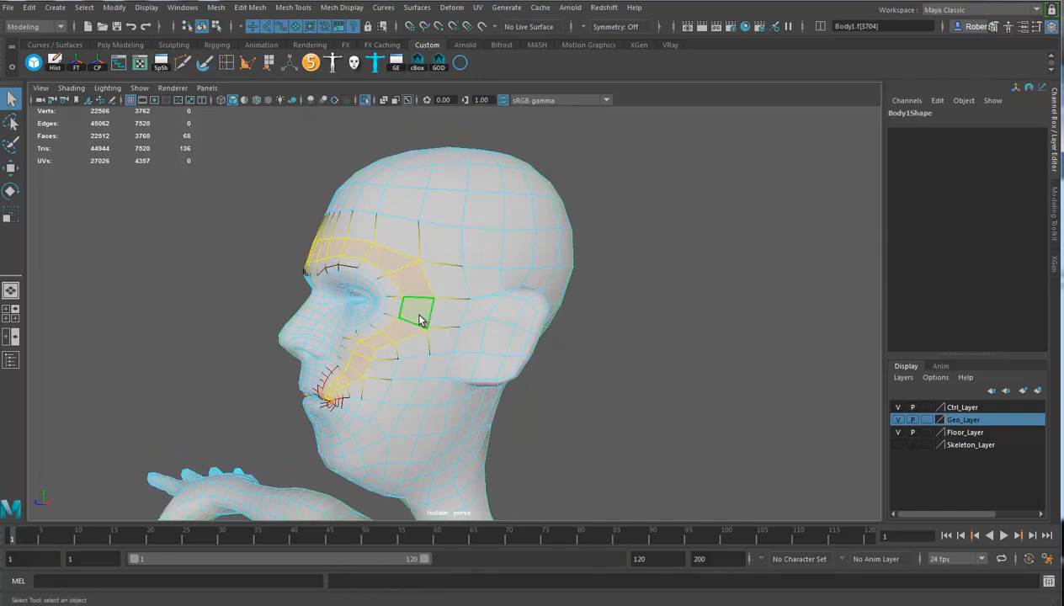
{"action": "key", "text": "Delete"}
- Delete the loop of cheek faces, the mouth and lower-lip piece, and the detached nose-and-eyes piece of the face
{"action": "left_click_drag", "start_coordinate": [415, 375], "coordinate": [393, 331], "text": "alt"}
{"action": "left_click", "coordinate": [369, 299]}
{"action": "double_click", "coordinate": [368, 319]}
{"action": "key", "text": "Delete"}
{"action": "key", "text": "ctrl+z"}
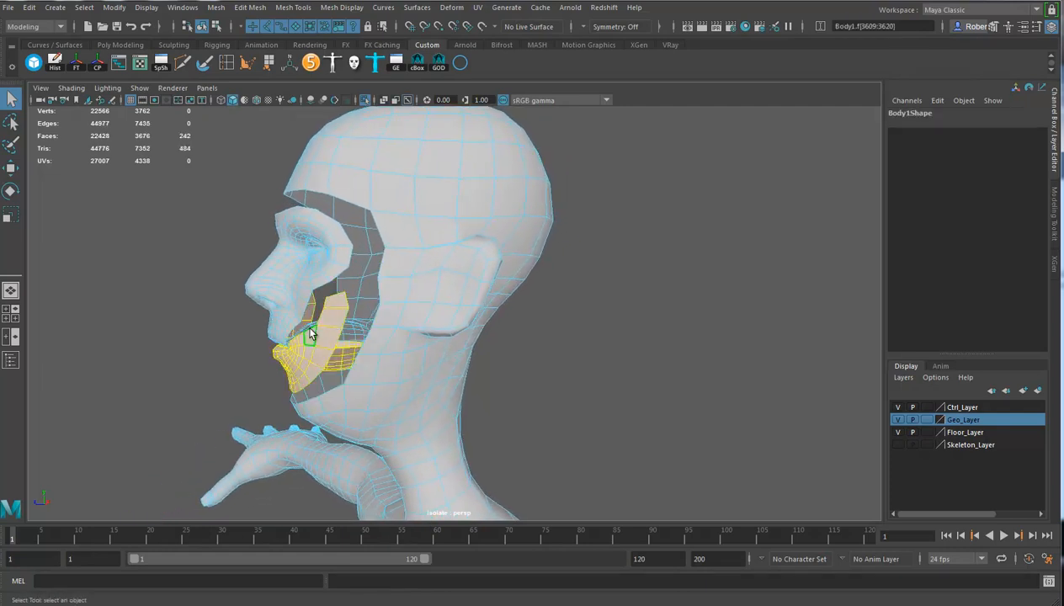
{"action": "key", "text": "Delete"}
{"action": "double_click", "coordinate": [288, 318]}
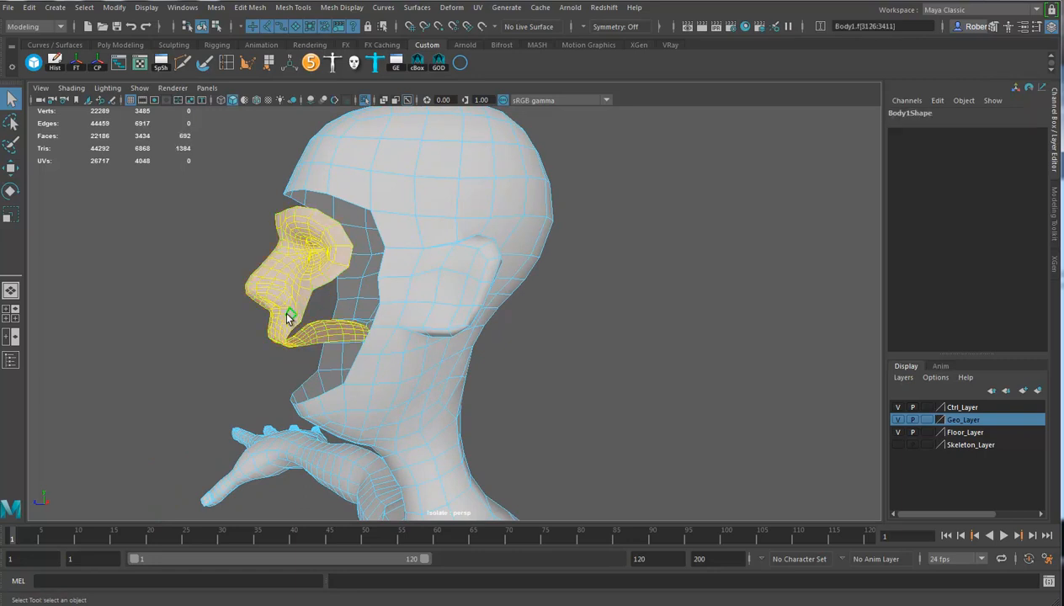
{"action": "key", "text": "Delete"}
- Delete the ring of faces running around the jaw and nape to separate the head from the neck
{"action": "left_click_drag", "start_coordinate": [404, 373], "coordinate": [391, 351], "text": "alt"}
{"action": "left_click", "coordinate": [403, 350]}
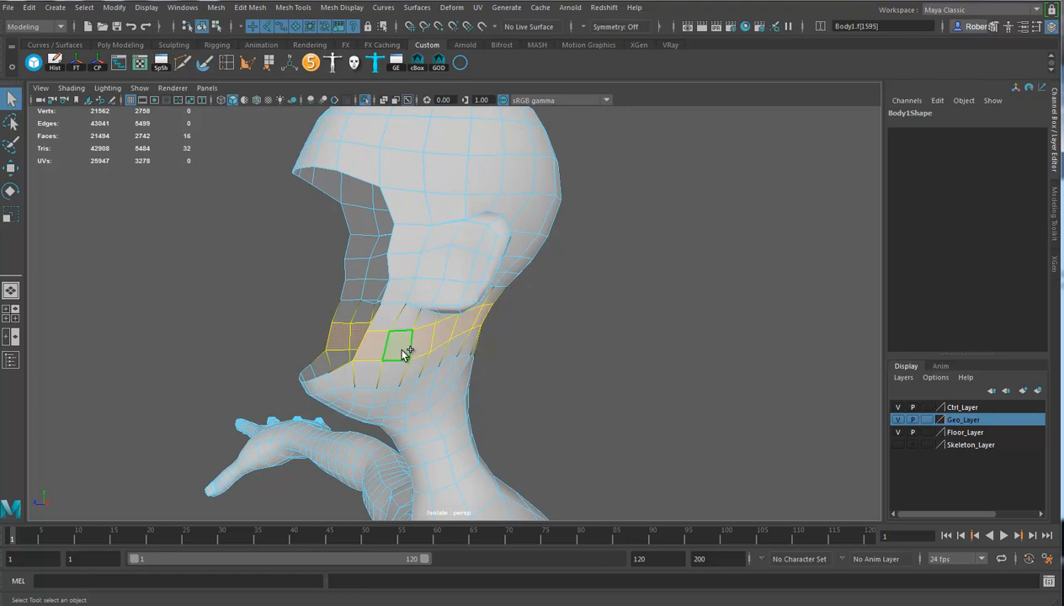
{"action": "double_click", "coordinate": [446, 353], "text": "shift"}
{"action": "key", "text": "Delete"}
- Delete the ring of faces that runs around the head through the lower ears
{"action": "left_click_drag", "start_coordinate": [428, 356], "coordinate": [371, 310], "text": "alt"}
{"action": "left_click", "coordinate": [388, 297]}
{"action": "double_click", "coordinate": [405, 292], "text": "shift"}
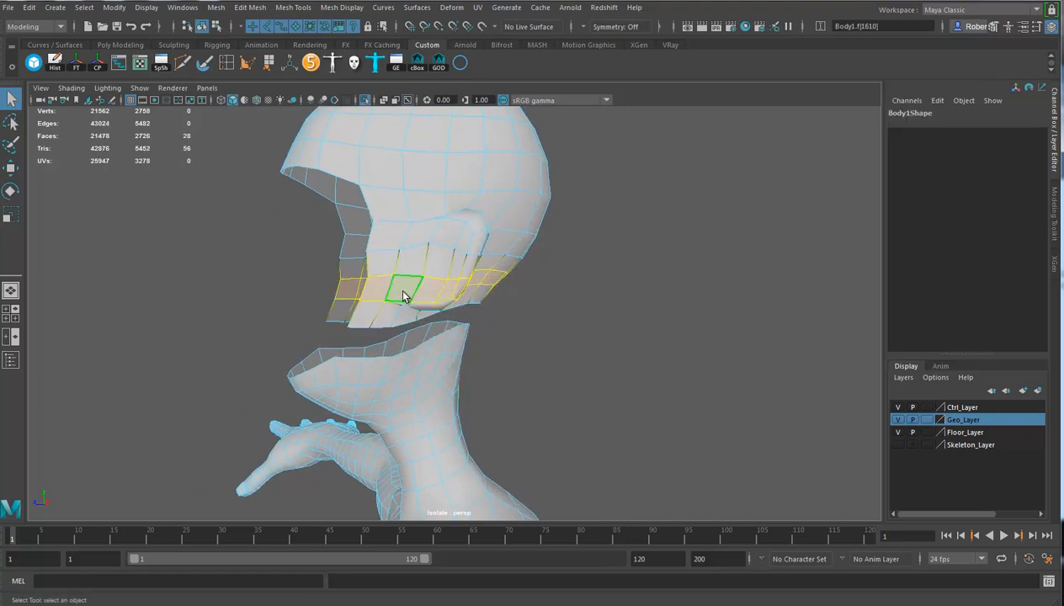
{"action": "key", "text": "Delete"}
- Delete the loose strip under the ears and the whole neck-and-body piece, keeping only the head cap
{"action": "left_click", "coordinate": [399, 314]}
{"action": "double_click", "coordinate": [383, 324], "text": "shift"}
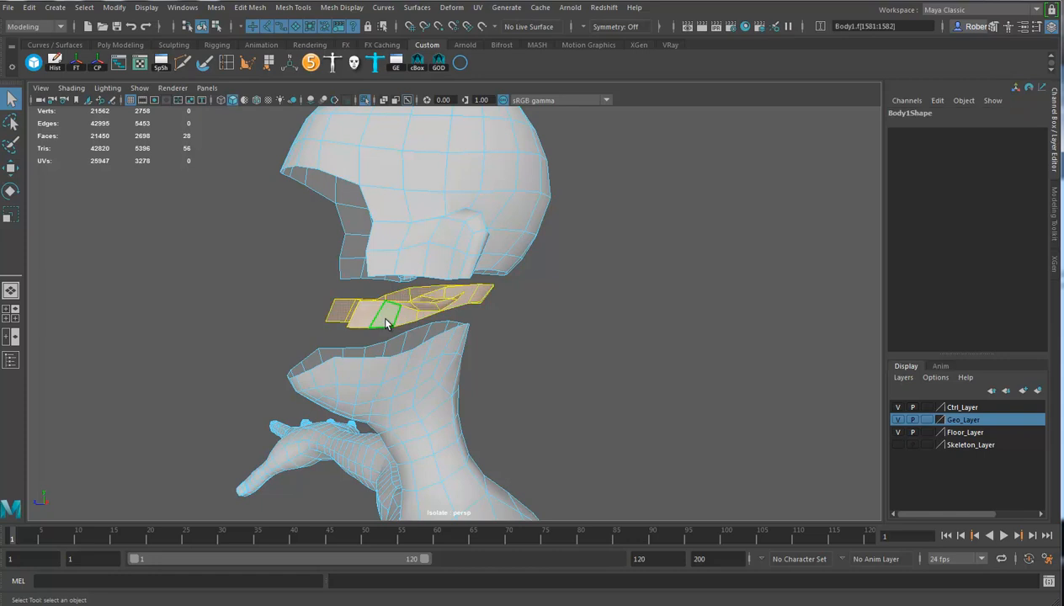
{"action": "key", "text": "Delete"}
{"action": "double_click", "coordinate": [367, 367]}
{"action": "key", "text": "Delete"}
- Delete the faces of both ears from the head cap
{"action": "left_click_drag", "start_coordinate": [409, 327], "coordinate": [696, 304], "text": "alt"}
{"action": "left_click_drag", "start_coordinate": [664, 340], "coordinate": [654, 348]}
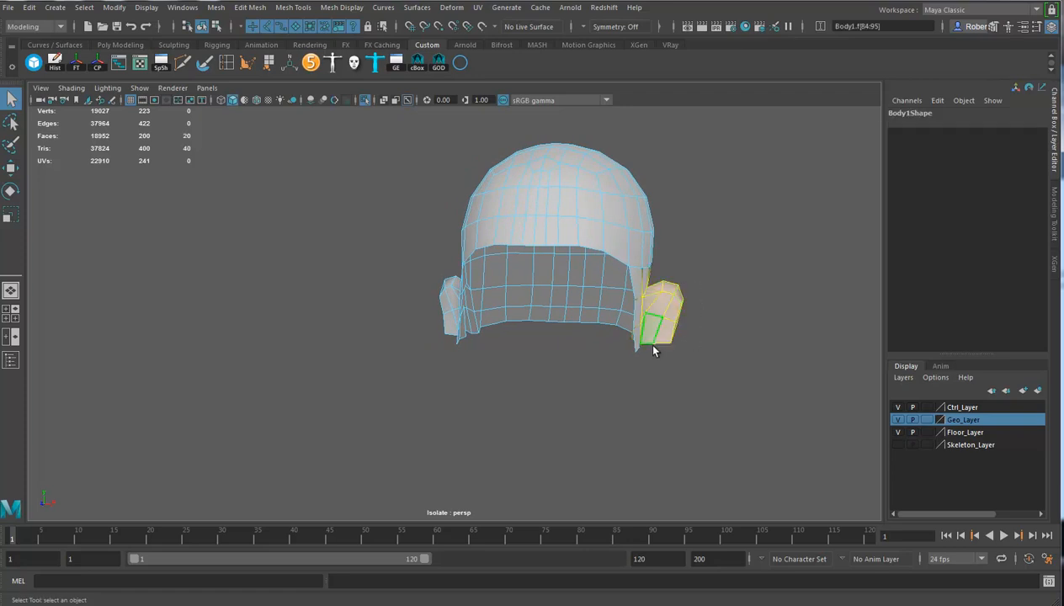
{"action": "key", "text": "Delete"}
{"action": "left_click_drag", "start_coordinate": [448, 330], "coordinate": [449, 330]}
{"action": "key", "text": "Delete"}
- Delete the leftover face in front of the first ear opening
{"action": "left_click_drag", "start_coordinate": [514, 315], "coordinate": [579, 352], "text": "alt"}
{"action": "right_click_drag", "start_coordinate": [579, 352], "coordinate": [749, 371], "text": "alt"}
{"action": "middle_click_drag", "start_coordinate": [660, 368], "coordinate": [549, 379], "text": "alt"}
{"action": "left_click_drag", "start_coordinate": [549, 379], "coordinate": [662, 386], "text": "alt"}
{"action": "right_click_drag", "start_coordinate": [553, 371], "coordinate": [727, 396], "text": "alt"}
{"action": "left_click_drag", "start_coordinate": [726, 396], "coordinate": [745, 404], "text": "alt"}
{"action": "left_click", "coordinate": [592, 334]}
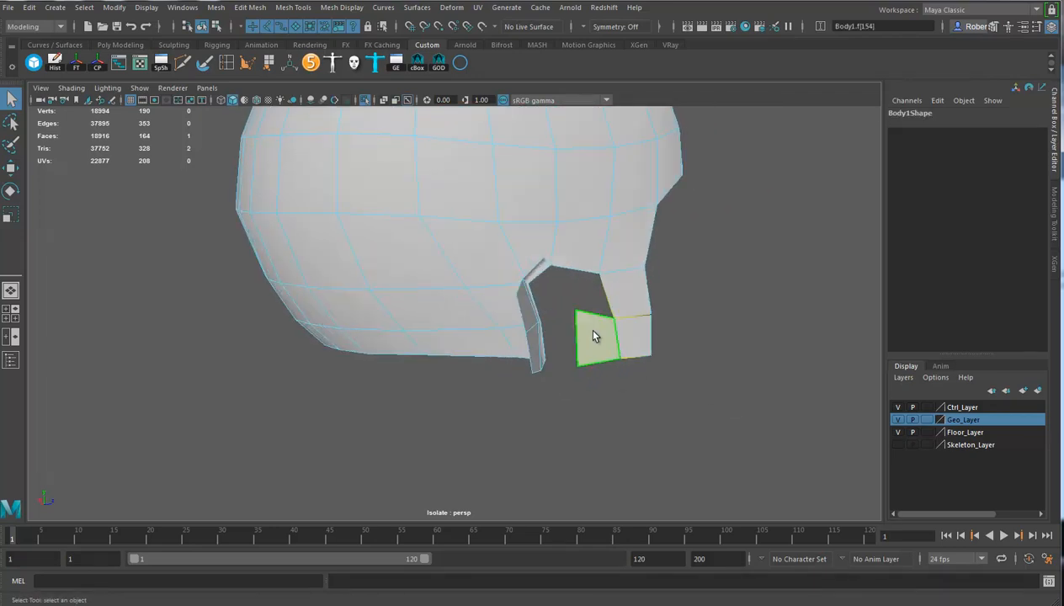
{"action": "key", "text": "Delete"}
- Delete the leftover ear faces along the rear edge of the same ear opening
{"action": "left_click_drag", "start_coordinate": [545, 339], "coordinate": [578, 311], "text": "alt"}
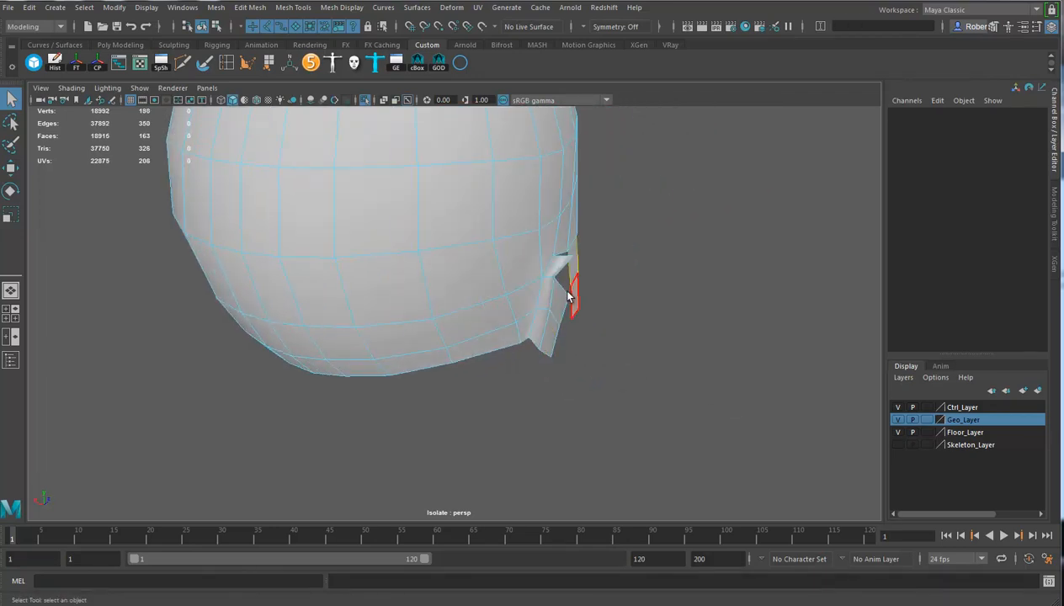
{"action": "left_click", "coordinate": [558, 295]}
{"action": "key", "text": "Delete"}
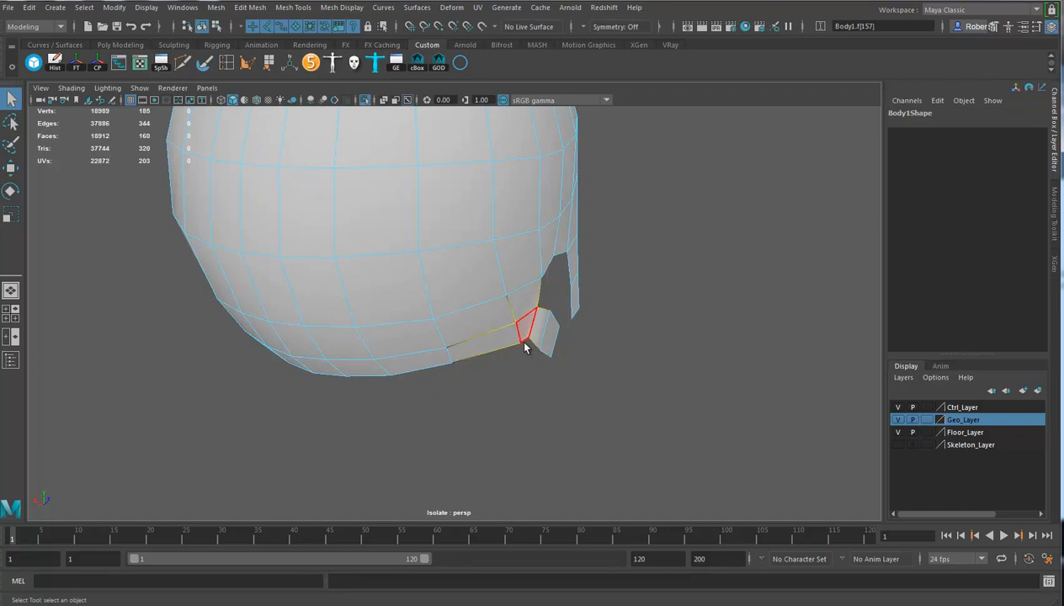
{"action": "left_click", "coordinate": [552, 337]}
{"action": "key", "text": "Delete"}
- Delete the leftover faces in front of and behind the opposite ear opening
{"action": "left_click_drag", "start_coordinate": [551, 336], "coordinate": [516, 300], "text": "alt"}
{"action": "left_click", "coordinate": [466, 332]}
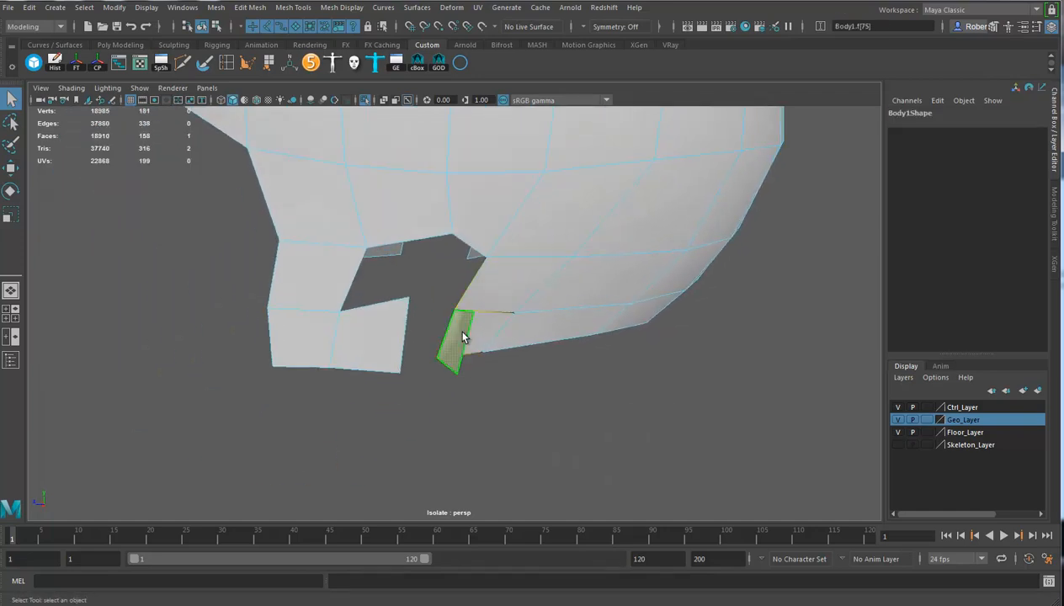
{"action": "key", "text": "Delete"}
{"action": "left_click", "coordinate": [364, 347]}
{"action": "key", "text": "Delete"}
- Cut away one side of the head cap by deleting the faces bordering its middle band and the detached side piece
{"action": "scroll", "coordinate": [570, 295], "scroll_direction": "down", "scroll_amount": 6}
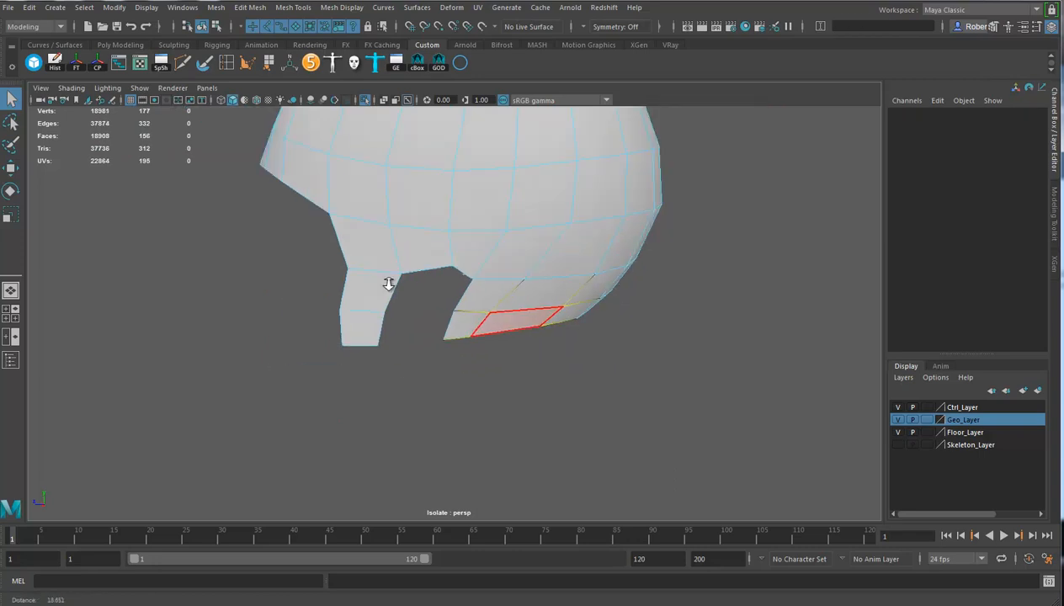
{"action": "left_click_drag", "start_coordinate": [392, 326], "coordinate": [373, 269], "text": "alt"}
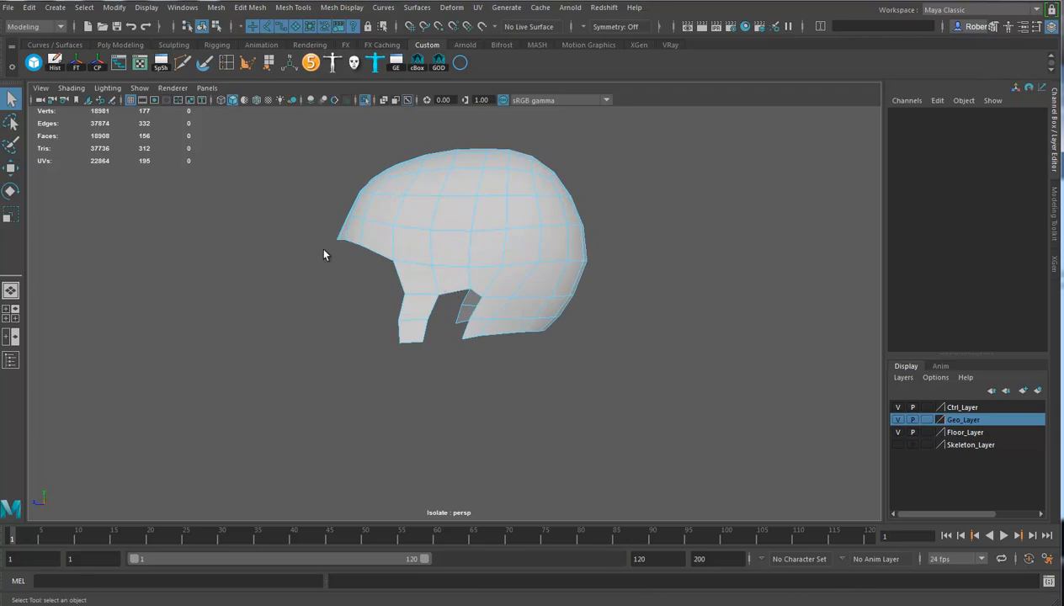
{"action": "left_click_drag", "start_coordinate": [377, 209], "coordinate": [379, 208]}
{"action": "left_click_drag", "start_coordinate": [379, 216], "coordinate": [566, 247], "text": "alt"}
{"action": "key", "text": "Delete"}
{"action": "left_click_drag", "start_coordinate": [601, 287], "coordinate": [525, 294], "text": "alt"}
{"action": "left_click", "coordinate": [414, 267]}
{"action": "double_click", "coordinate": [433, 252], "text": "shift"}
{"action": "key", "text": "Delete"}
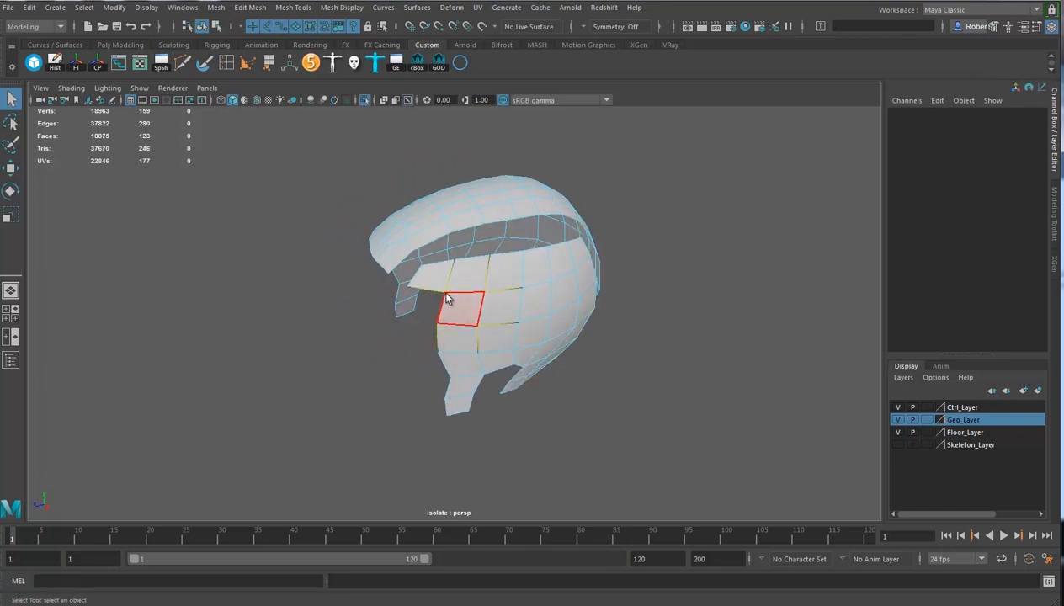
{"action": "double_click", "coordinate": [461, 290]}
{"action": "key", "text": "Delete"}
- Delete the matching face loop and detached side piece on the other side, keeping only the middle scalp strip
{"action": "left_click_drag", "start_coordinate": [408, 274], "coordinate": [527, 309], "text": "alt"}
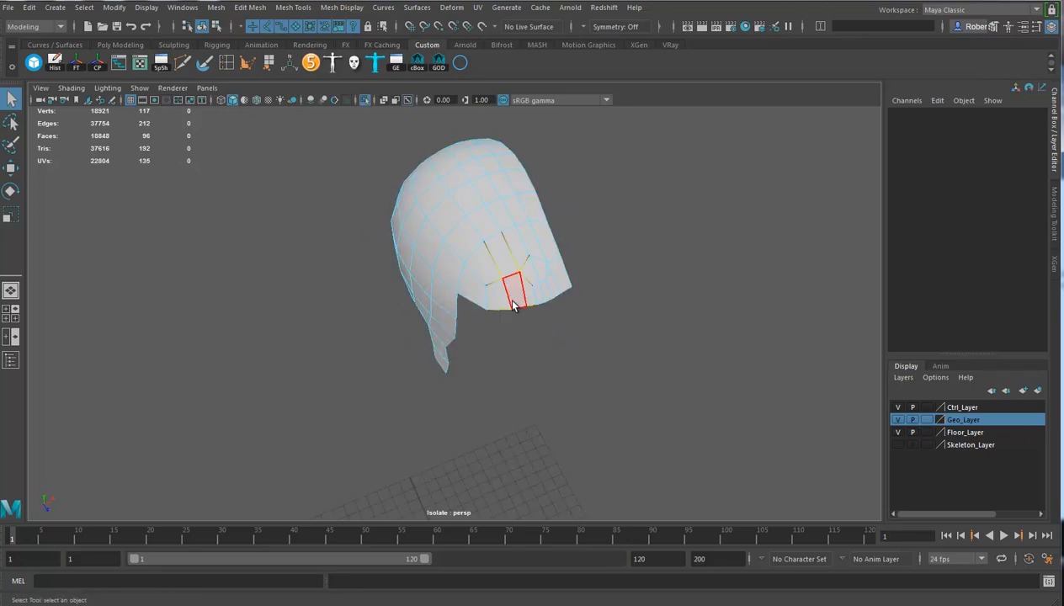
{"action": "left_click", "coordinate": [495, 296]}
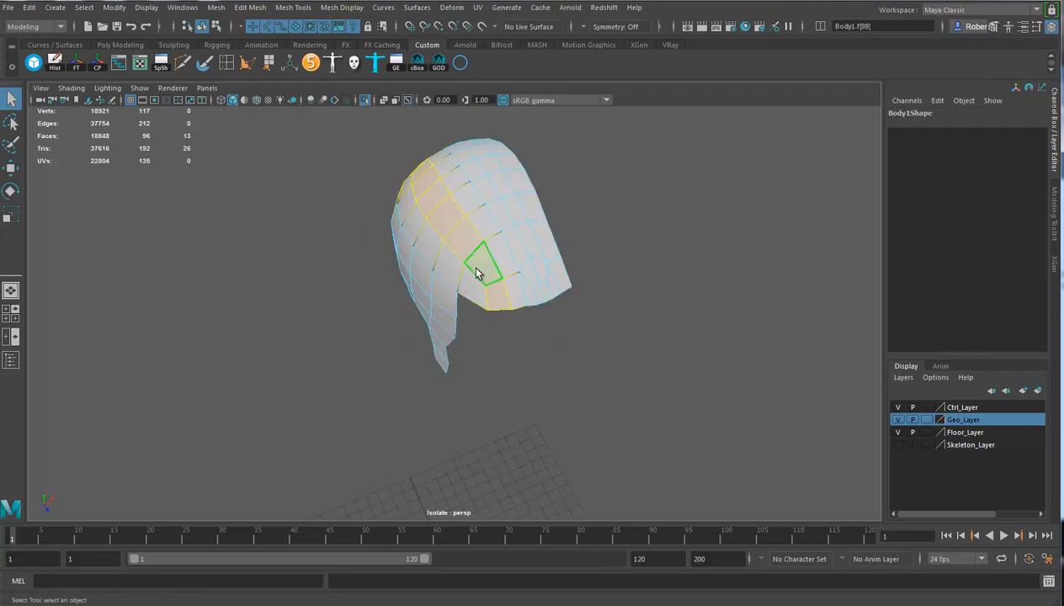
{"action": "key", "text": "Delete"}
{"action": "double_click", "coordinate": [464, 282]}
{"action": "key", "text": "Delete"}
- Delete the extra edges around the diamond-shaped faces at the front end of the scalp strip
{"action": "left_click_drag", "start_coordinate": [420, 352], "coordinate": [500, 365], "text": "alt"}
{"action": "left_click", "coordinate": [10, 168]}
{"action": "right_click_drag", "start_coordinate": [448, 276], "coordinate": [448, 236]}
{"action": "left_click", "coordinate": [433, 271]}
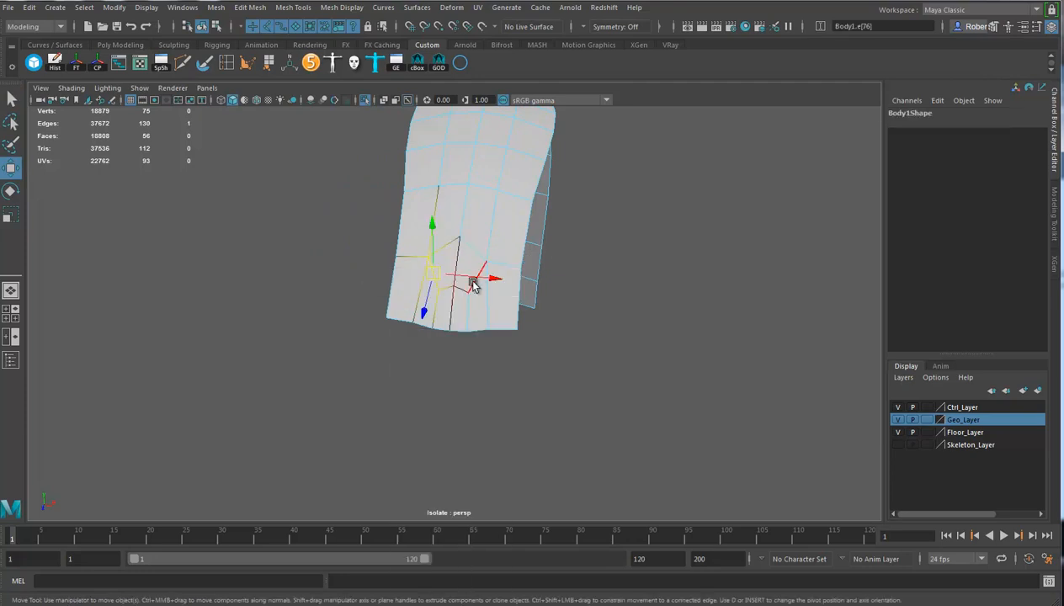
{"action": "left_click", "coordinate": [474, 288], "text": "shift"}
{"action": "left_click", "coordinate": [467, 304], "text": "shift"}
{"action": "left_click", "coordinate": [435, 303], "text": "shift"}
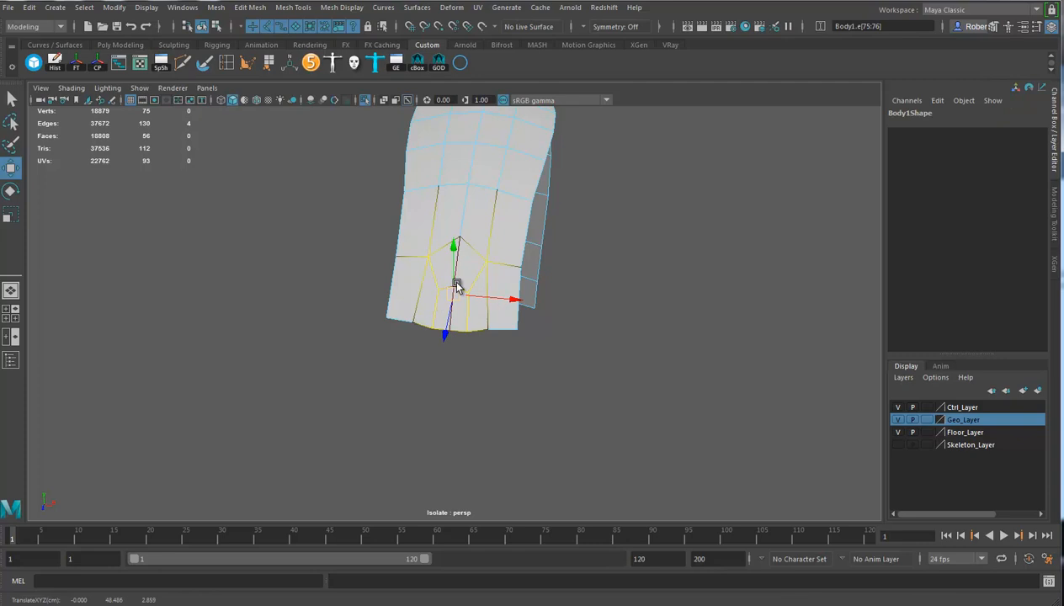
{"action": "left_click", "coordinate": [467, 301], "text": "shift"}
{"action": "right_click_drag", "start_coordinate": [466, 290], "coordinate": [475, 324], "text": "shift"}
- Reposition the out-of-line vertices near the front end of the strip to even out its grid
{"action": "left_click_drag", "start_coordinate": [476, 293], "coordinate": [383, 304], "text": "alt"}
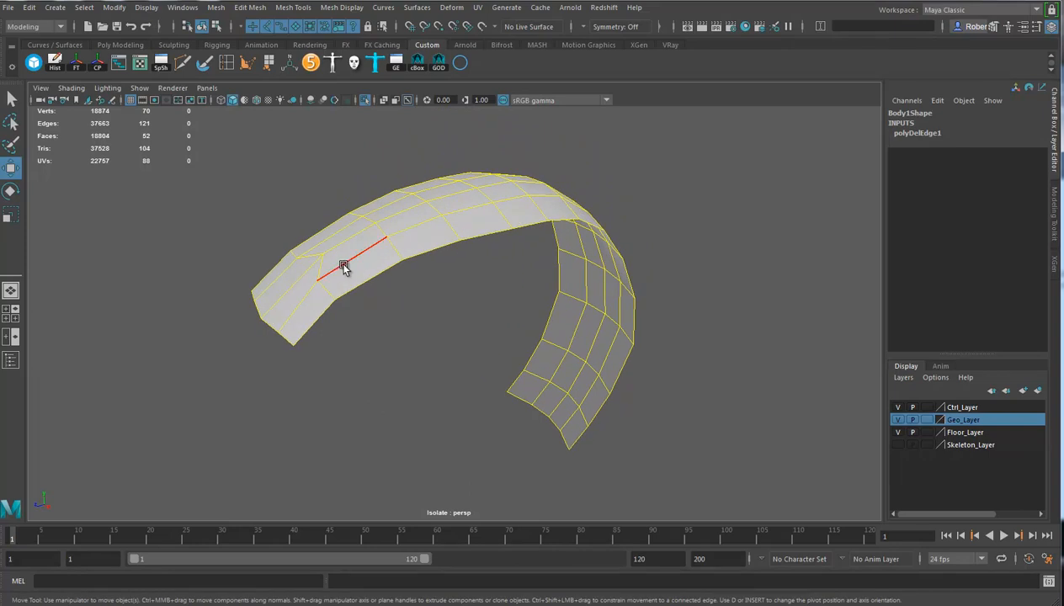
{"action": "right_click_drag", "start_coordinate": [330, 260], "coordinate": [324, 263]}
{"action": "left_click", "coordinate": [318, 255]}
{"action": "left_click_drag", "start_coordinate": [305, 259], "coordinate": [294, 267]}
{"action": "left_click_drag", "start_coordinate": [297, 204], "coordinate": [297, 218]}
- Try splitting the edge ring near the strip's front end, and undo the split
{"action": "right_click_drag", "start_coordinate": [357, 245], "coordinate": [357, 285]}
{"action": "left_click", "coordinate": [344, 242]}
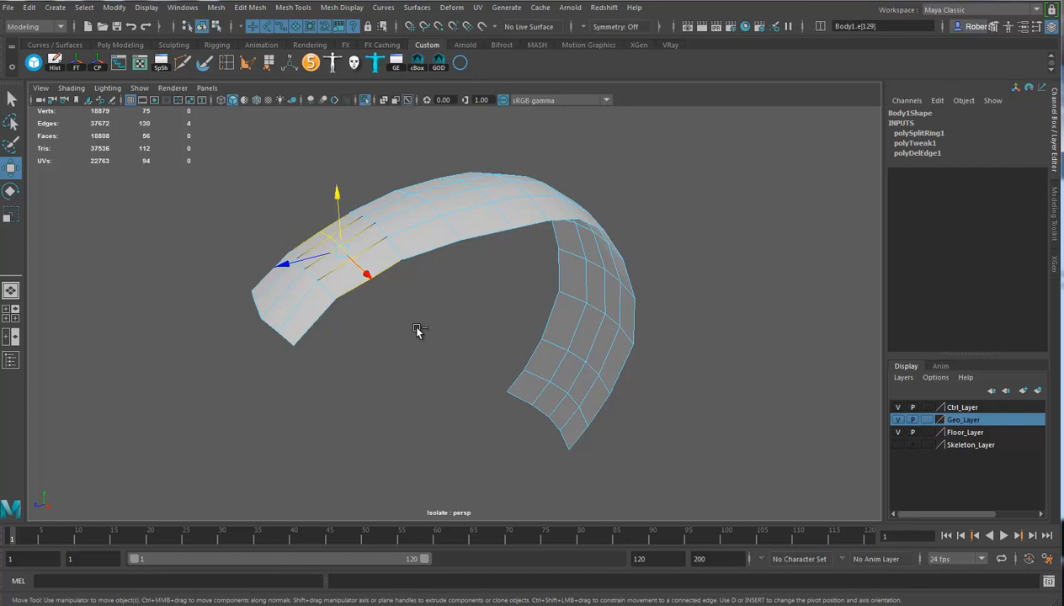
{"action": "key", "text": "ctrl+z"}
- Insert four edge loops across the front and top of the strip with the Insert Edge Loop Tool
{"action": "left_click", "coordinate": [226, 64]}
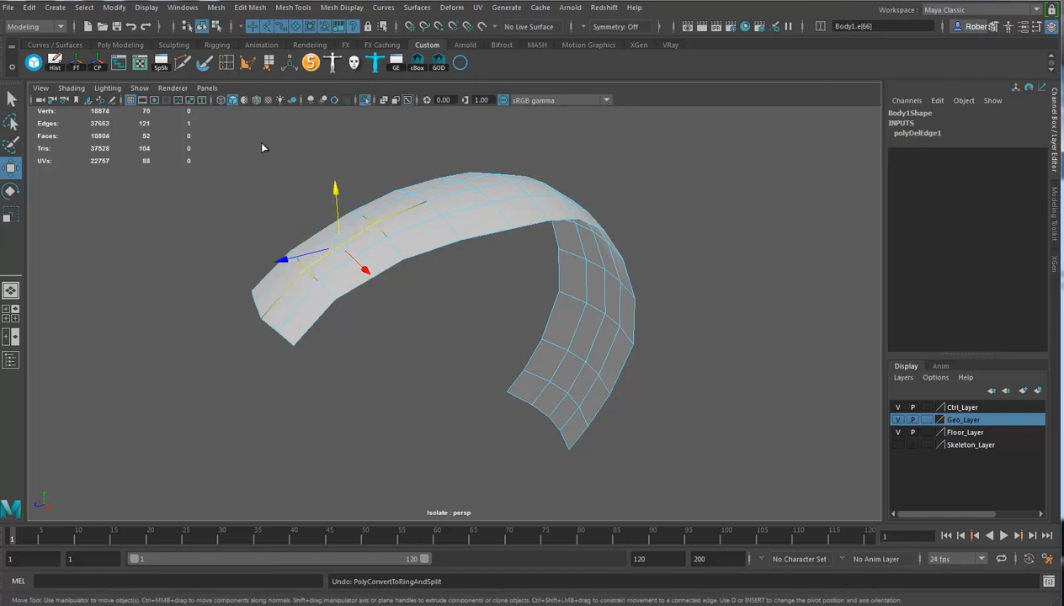
{"action": "left_click", "coordinate": [352, 265]}
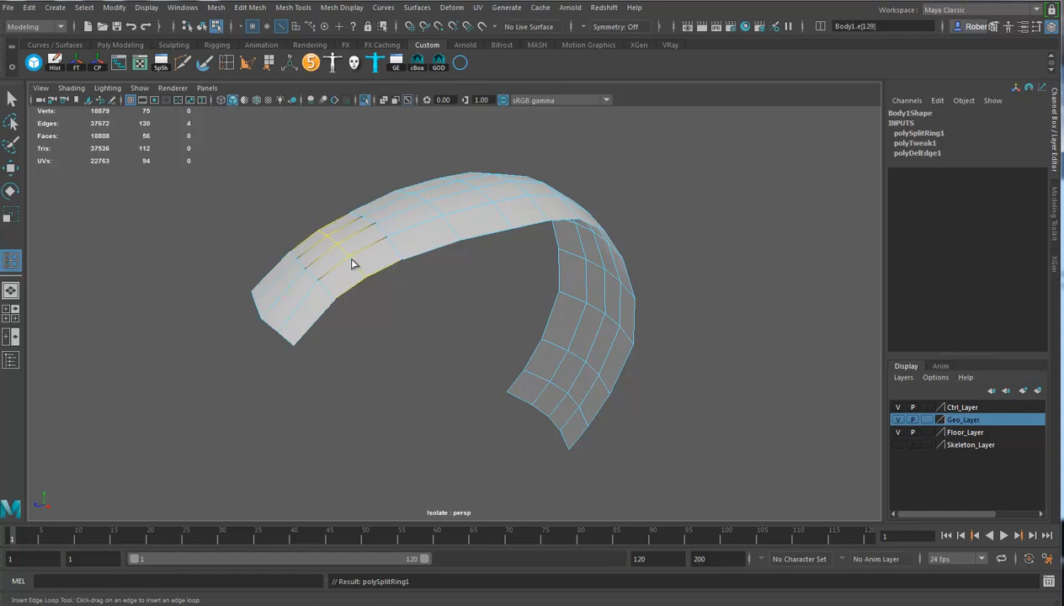
{"action": "left_click", "coordinate": [419, 246]}
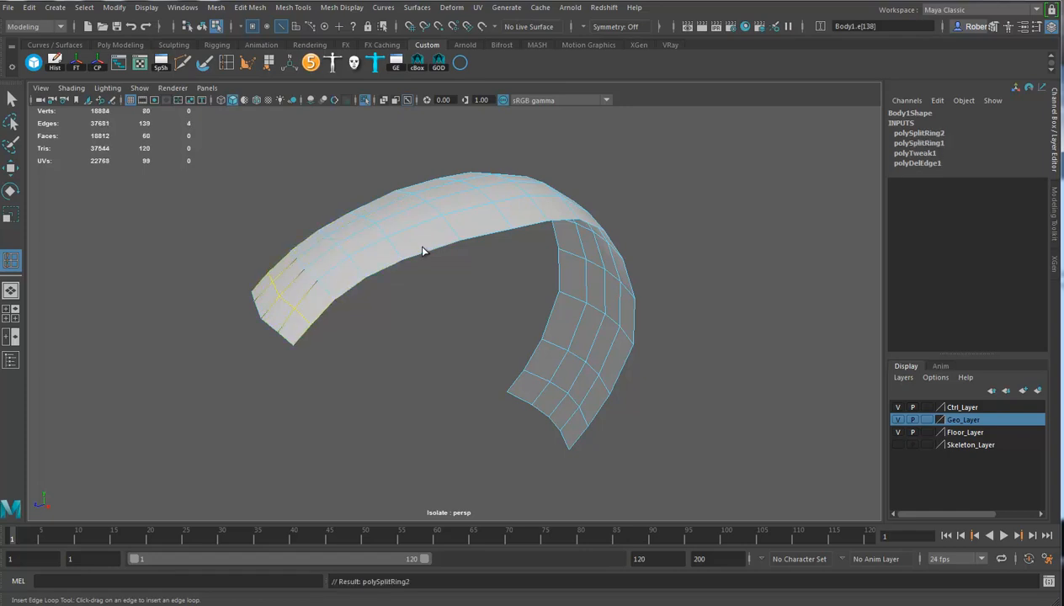
{"action": "left_click", "coordinate": [415, 231]}
- Insert five more edge loops across the strip, spaced evenly down the back of the head to the nape end
{"action": "left_click_drag", "start_coordinate": [437, 230], "coordinate": [379, 209], "text": "alt"}
{"action": "left_click", "coordinate": [448, 229]}
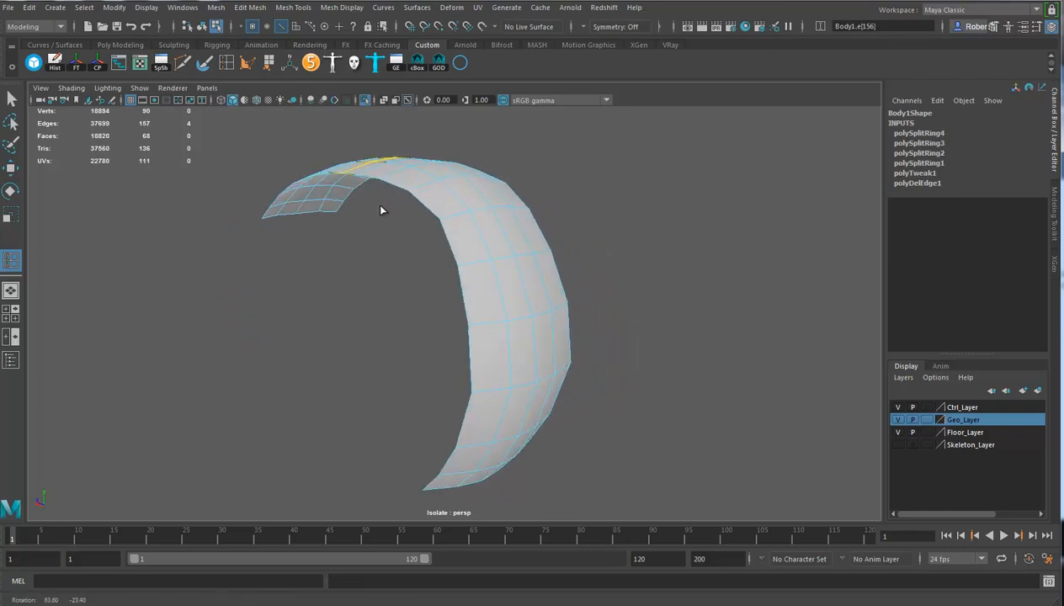
{"action": "left_click", "coordinate": [450, 243]}
{"action": "left_click", "coordinate": [463, 298]}
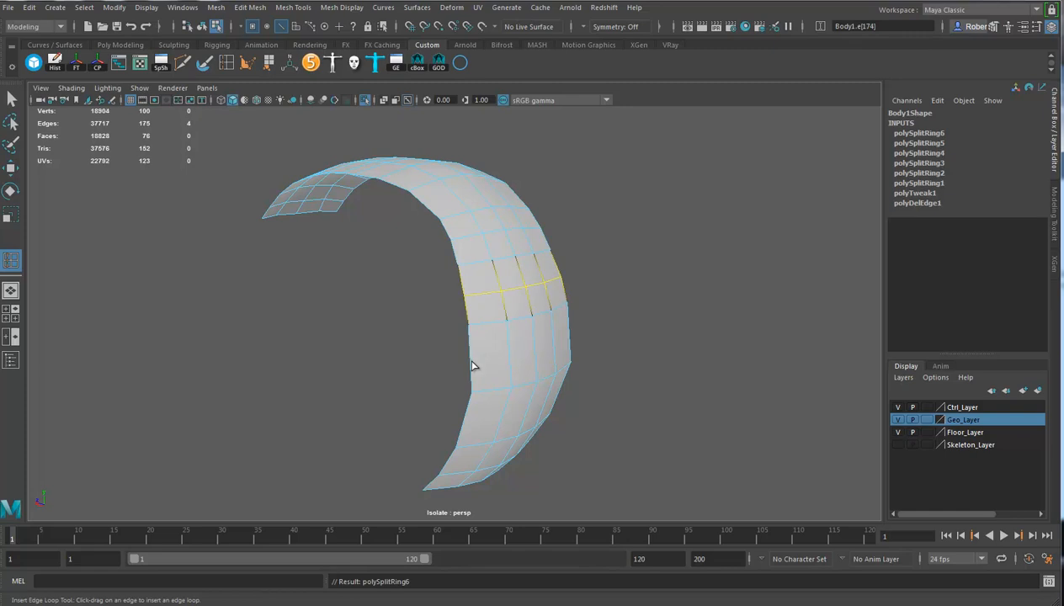
{"action": "left_click", "coordinate": [469, 360]}
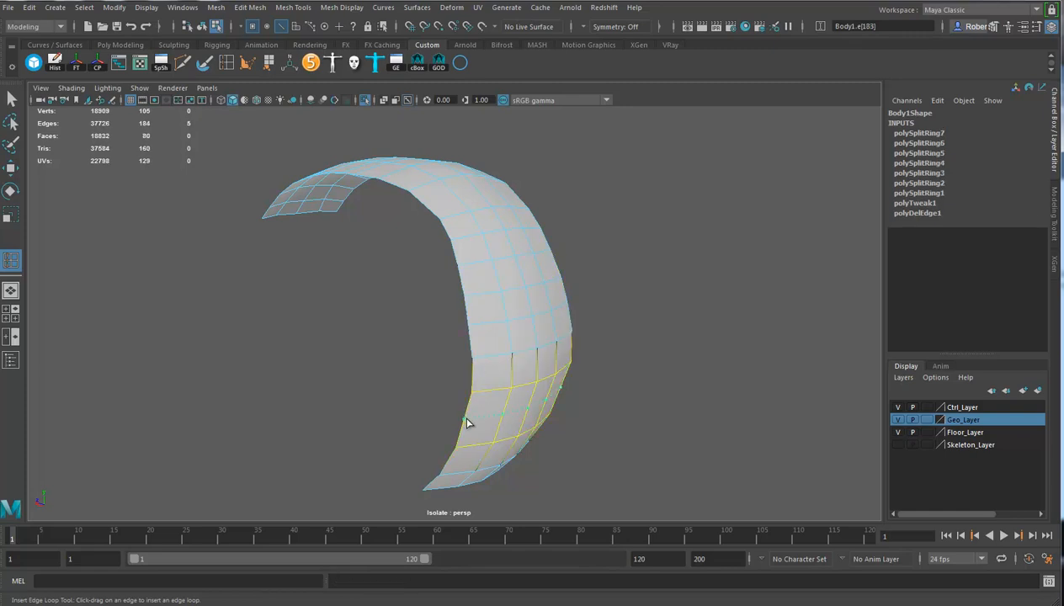
{"action": "left_click", "coordinate": [466, 422]}
{"action": "left_click_drag", "start_coordinate": [506, 422], "coordinate": [655, 360], "text": "alt"}
{"action": "left_click", "coordinate": [443, 321]}
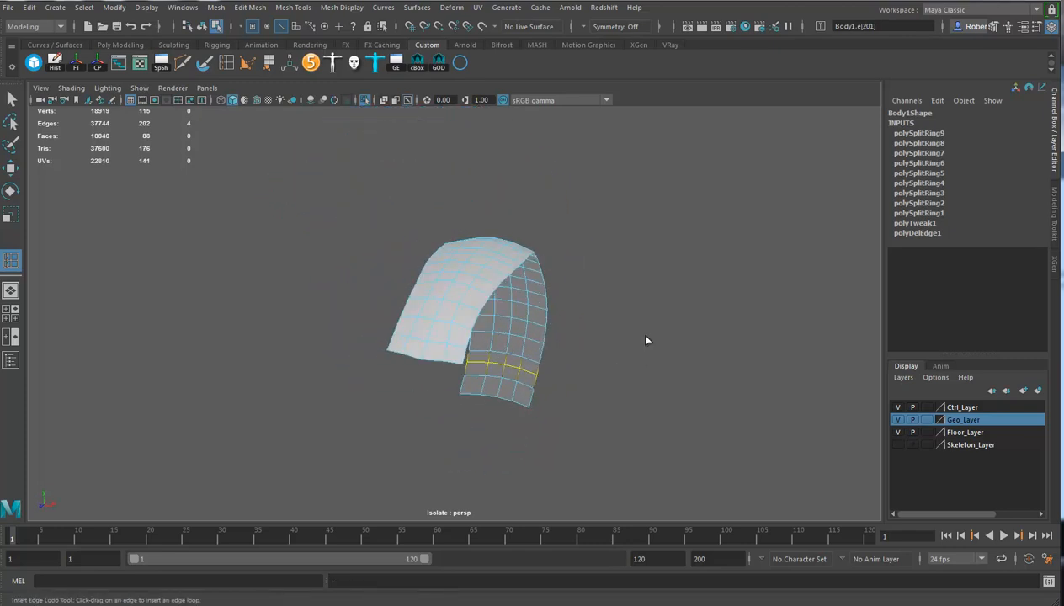
- Select all faces of the strip and open the UV Editor without the UV Toolkit window
{"action": "key", "text": "w"}
{"action": "right_click_drag", "start_coordinate": [468, 276], "coordinate": [466, 307]}
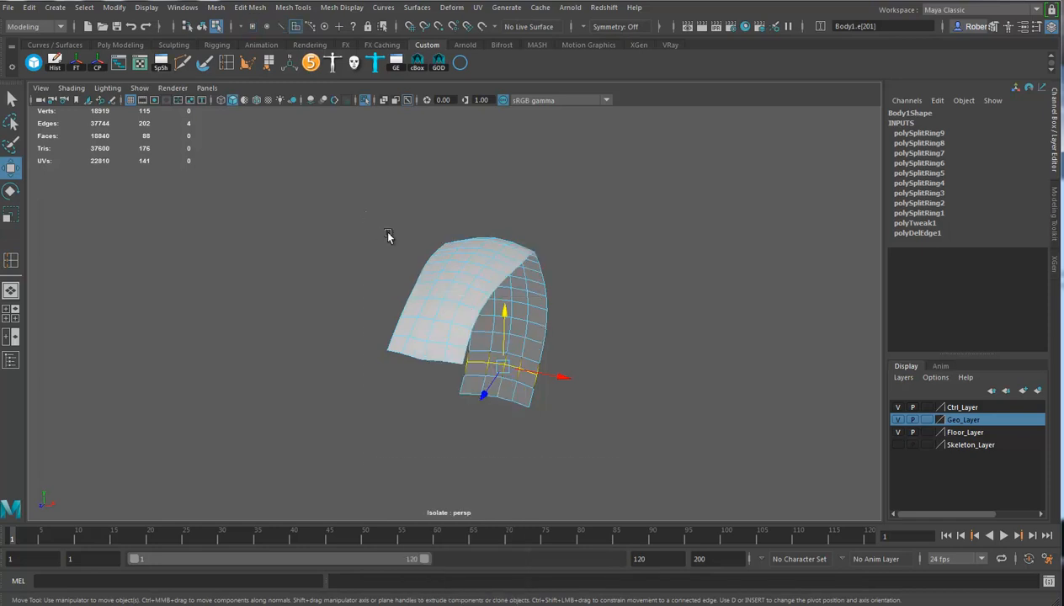
{"action": "left_click_drag", "start_coordinate": [365, 214], "coordinate": [634, 446]}
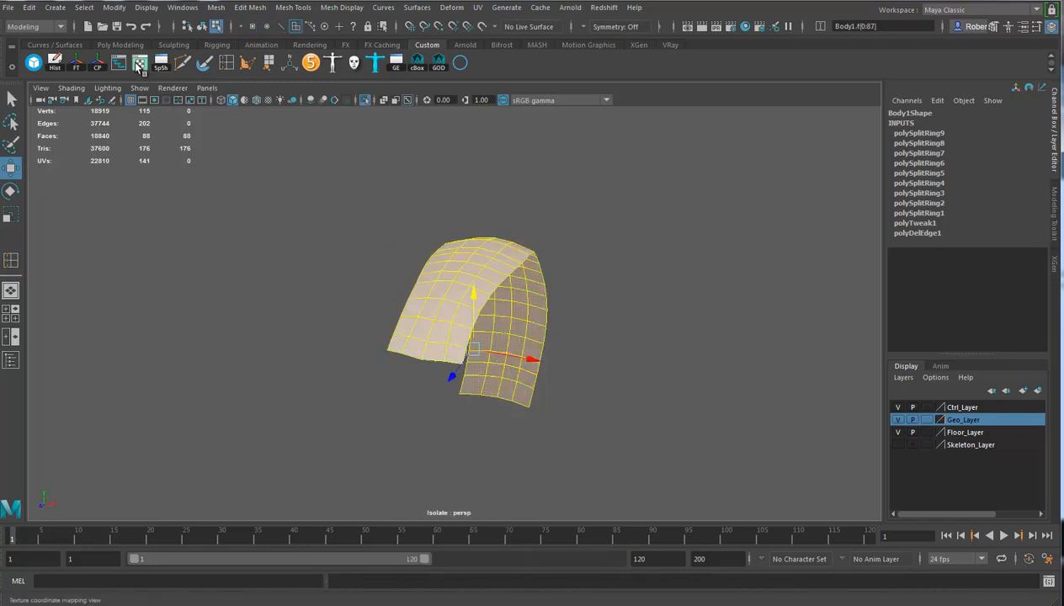
{"action": "left_click", "coordinate": [140, 64]}
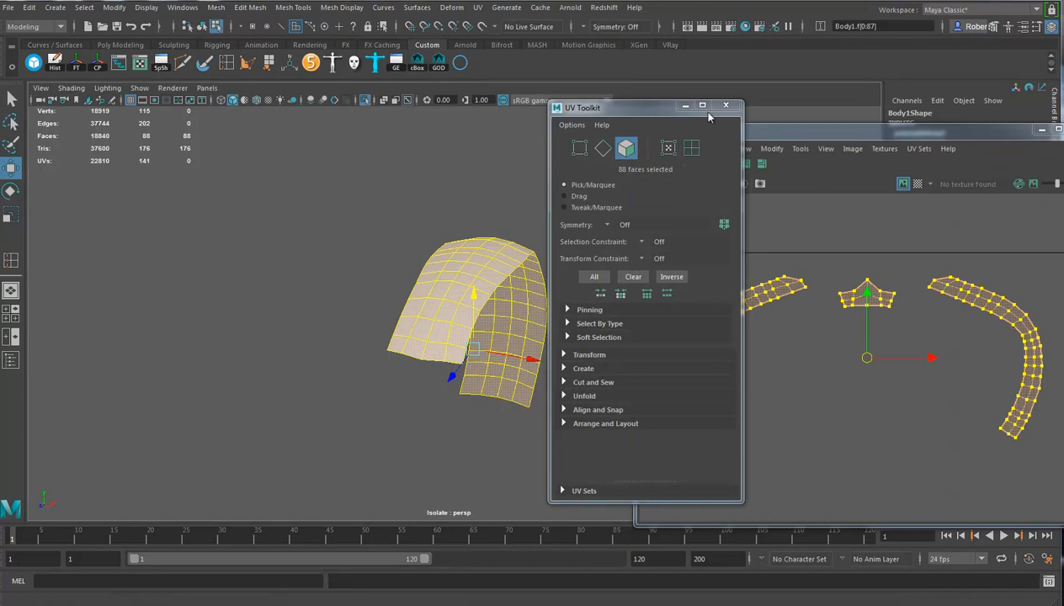
{"action": "left_click", "coordinate": [725, 106]}
- Sew the strip's separate UV shells together and unfold the resulting shell
{"action": "scroll", "coordinate": [892, 375], "scroll_direction": "down", "scroll_amount": 5}
{"action": "scroll", "coordinate": [864, 373], "scroll_direction": "down", "scroll_amount": 3}
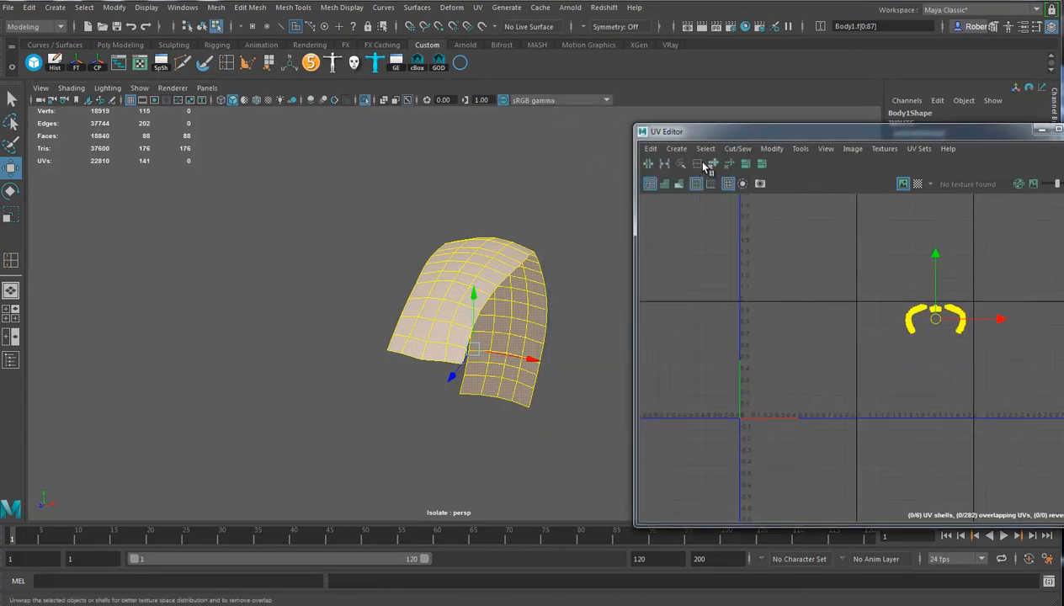
{"action": "left_click", "coordinate": [663, 166]}
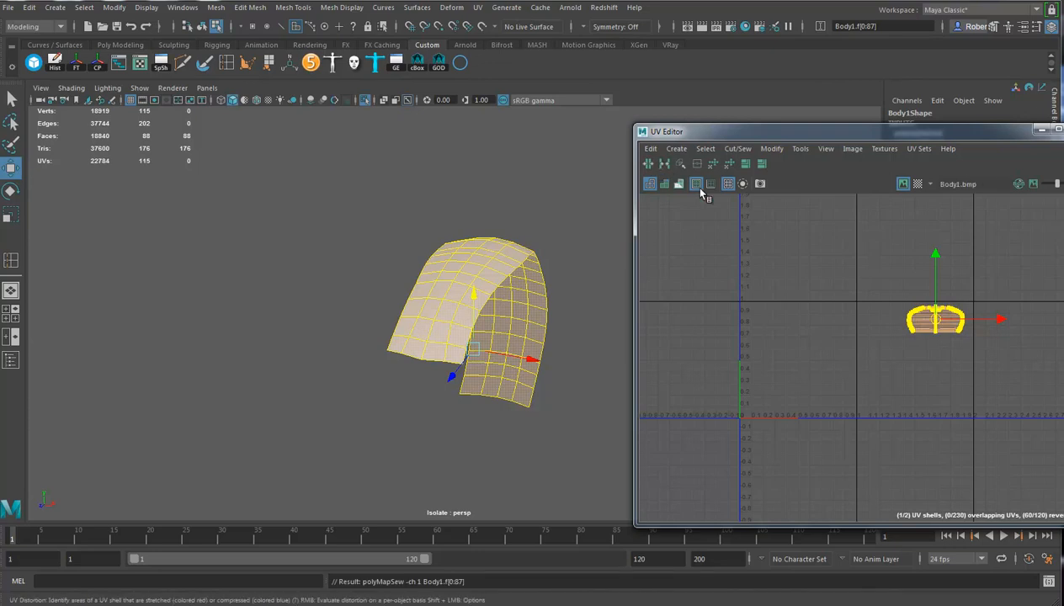
{"action": "left_click", "coordinate": [713, 163]}
- Lay out the strip's UV shell in the 0–1 tile and scale it down slightly to fit inside the borders
{"action": "left_click_drag", "start_coordinate": [865, 253], "coordinate": [1004, 382]}
{"action": "left_click_drag", "start_coordinate": [933, 324], "coordinate": [796, 368]}
{"action": "left_click", "coordinate": [745, 163]}
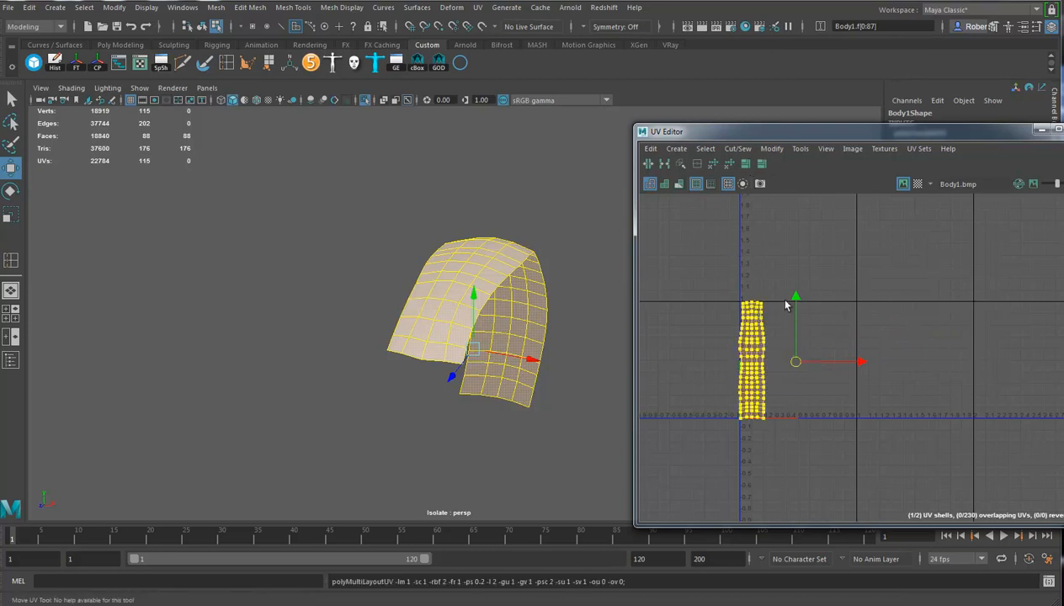
{"action": "key", "text": "r"}
{"action": "left_click_drag", "start_coordinate": [792, 362], "coordinate": [794, 367]}
{"action": "right_click_drag", "start_coordinate": [489, 278], "coordinate": [508, 259]}
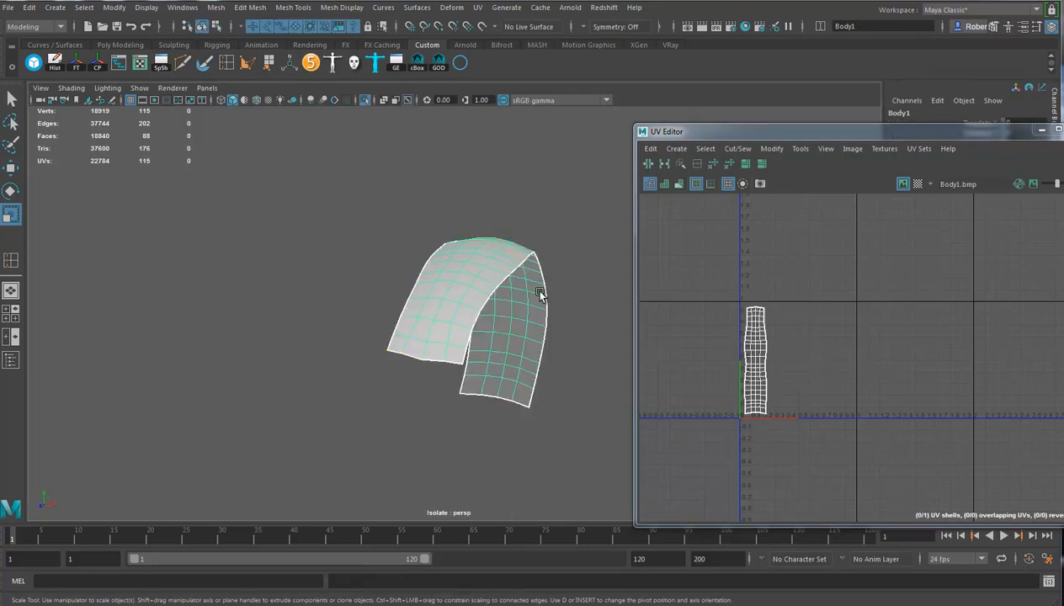
- Put the UV Editor away, turn off isolation to show the whole character, and rename the strip mesh Scalp
{"action": "left_click", "coordinate": [1042, 131]}
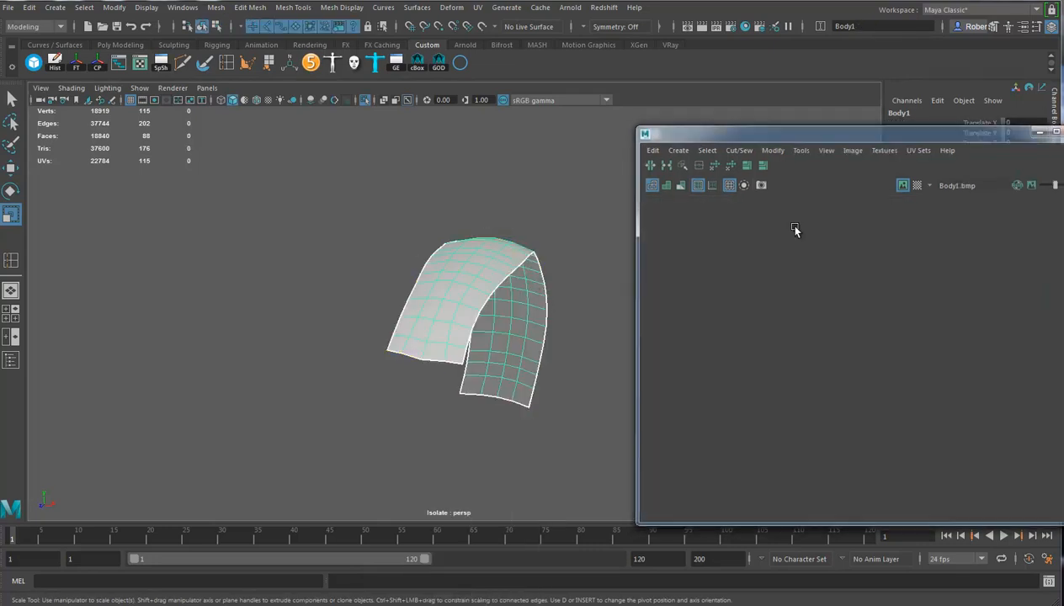
{"action": "left_click_drag", "start_coordinate": [626, 352], "coordinate": [600, 352], "text": "alt"}
{"action": "left_click", "coordinate": [366, 101]}
{"action": "double_click", "coordinate": [919, 113]}
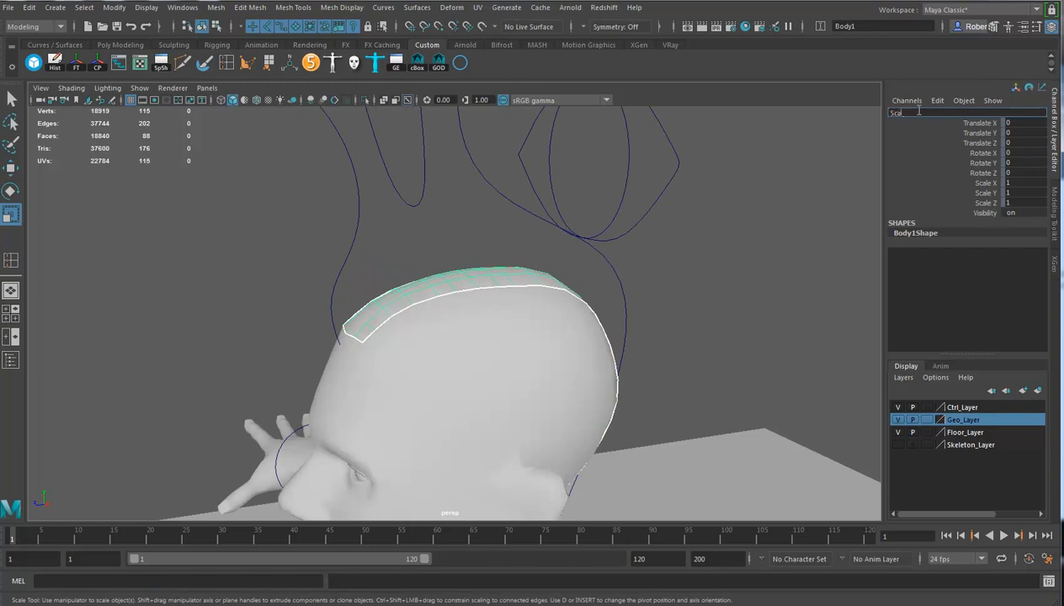
{"action": "type", "text": "Scalp"}
{"action": "key", "text": "Return"}
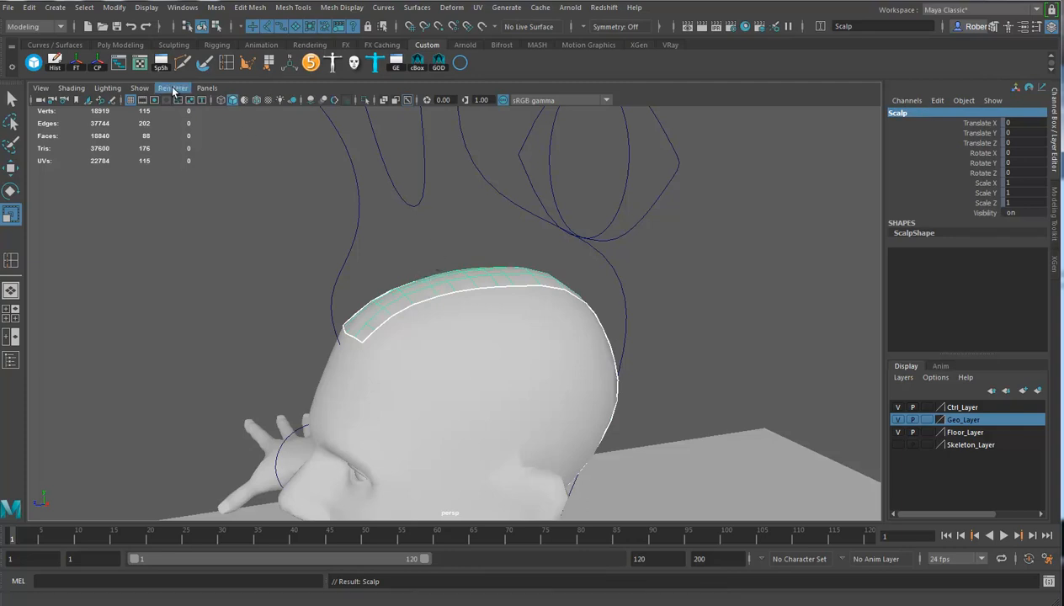
- Select all faces of the Scalp strip and bring up the nHair Create Hair options from the FX menu set
{"action": "left_click", "coordinate": [232, 66]}
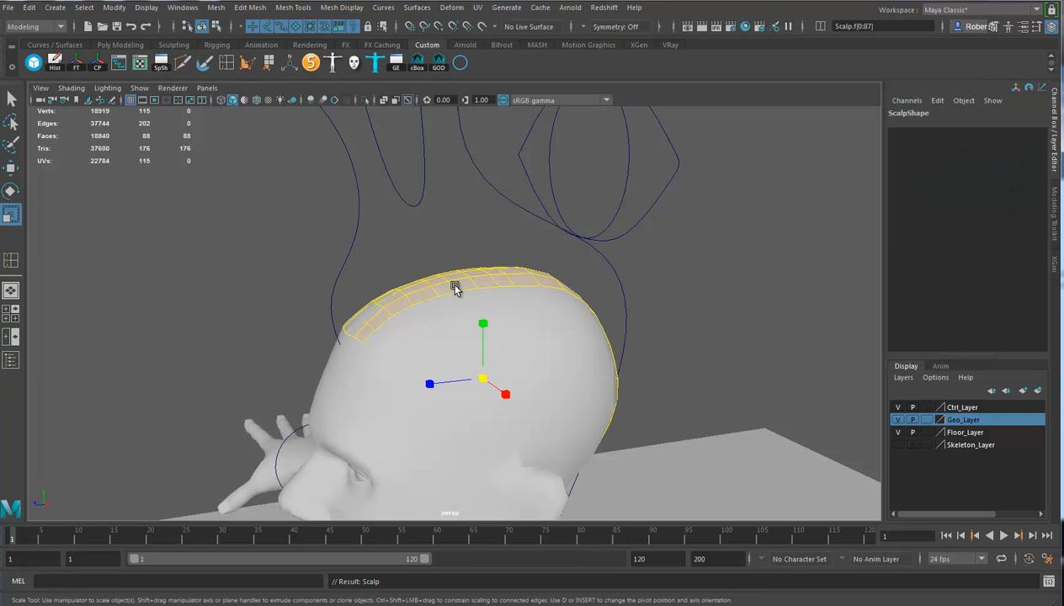
{"action": "left_click", "coordinate": [61, 27]}
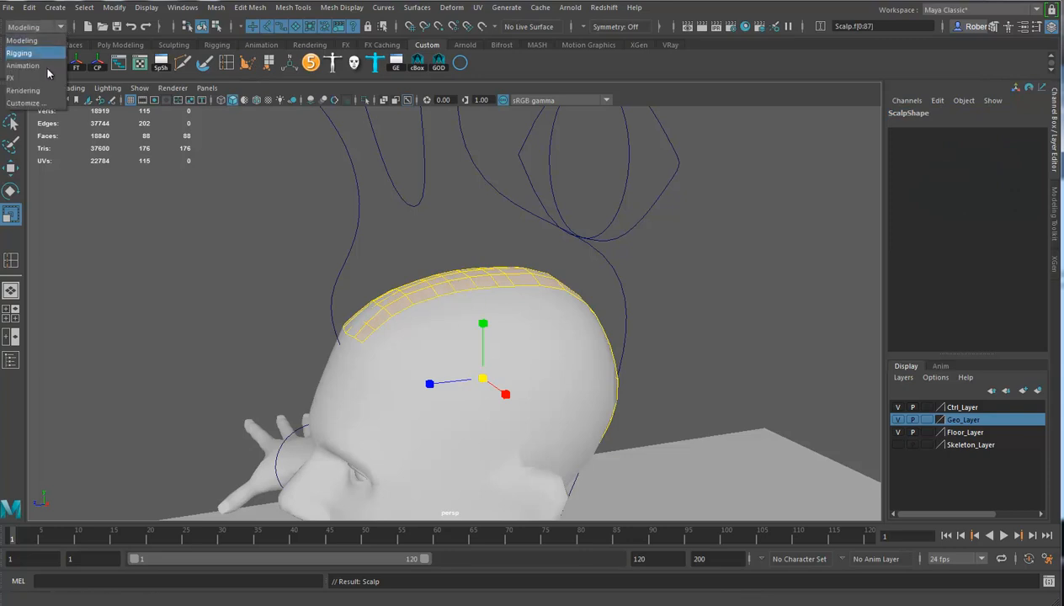
{"action": "left_click", "coordinate": [15, 78]}
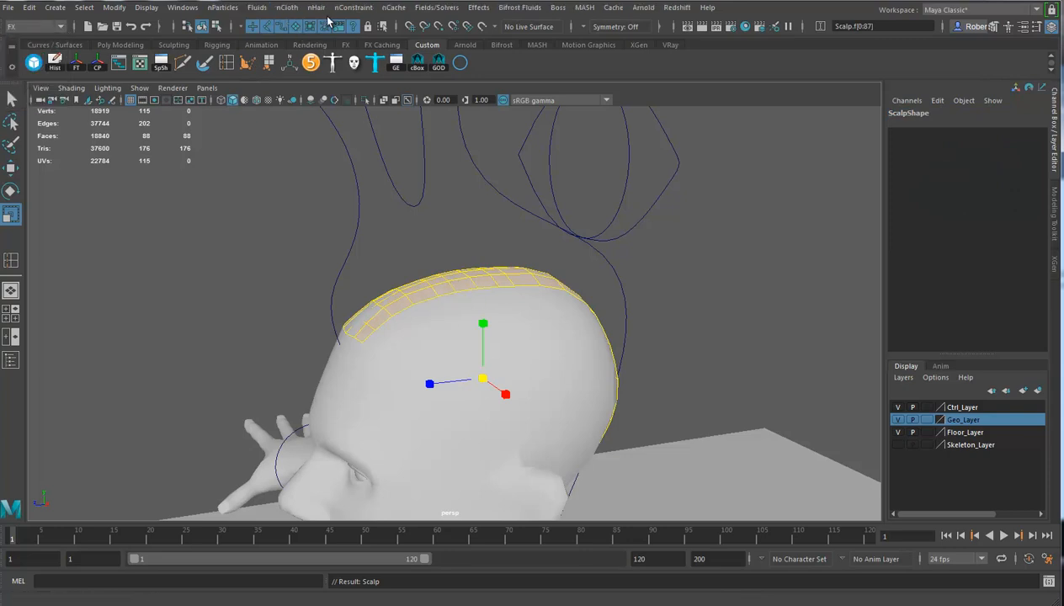
{"action": "left_click", "coordinate": [316, 8]}
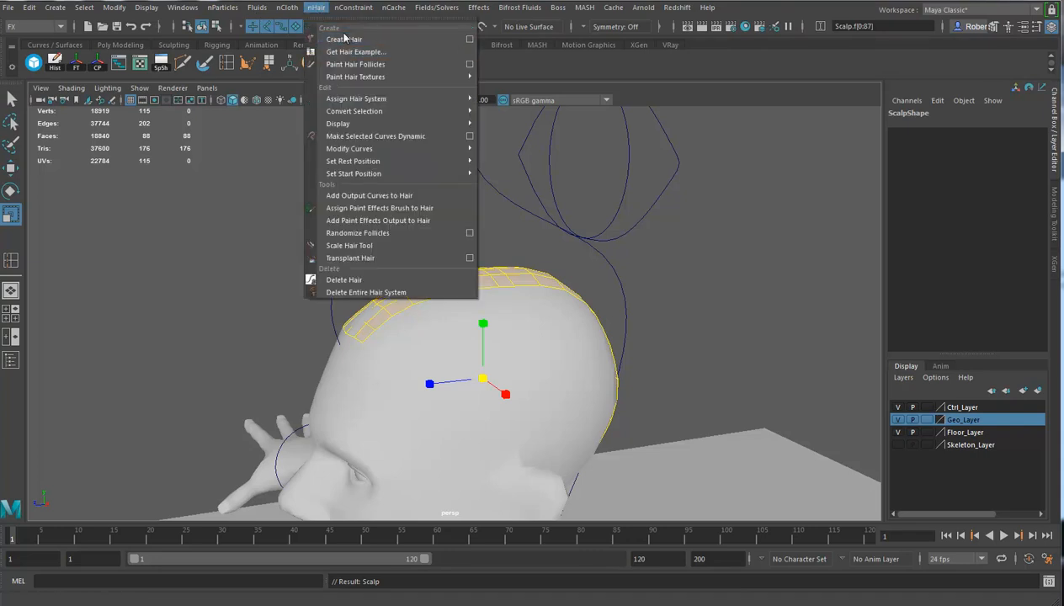
{"action": "left_click", "coordinate": [469, 39]}
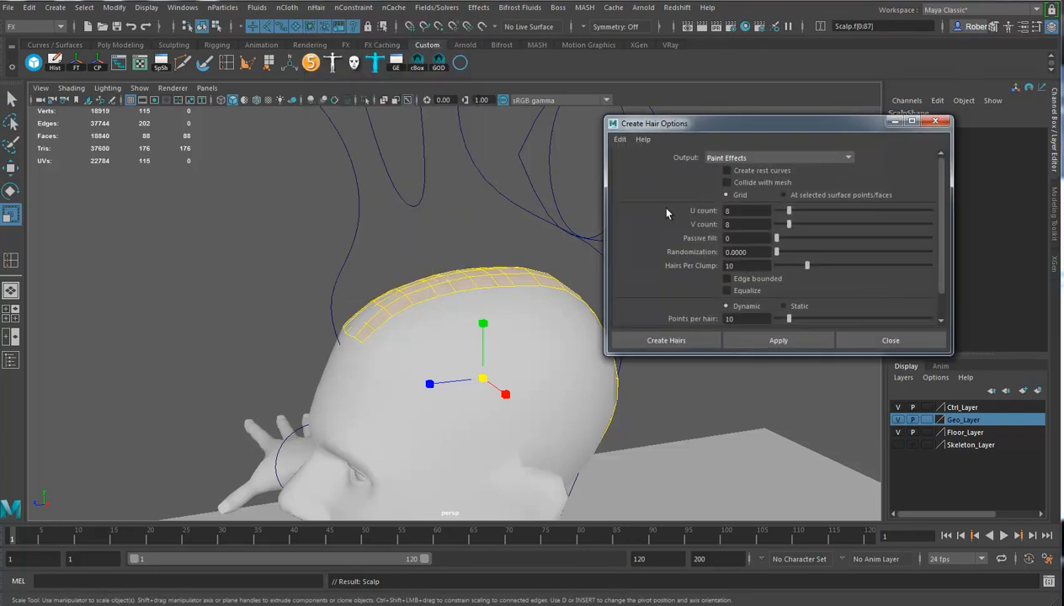
- Reset the Create Hair options and create Paint Effects hair at the selected surface points/faces
{"action": "left_click", "coordinate": [621, 140]}
{"action": "left_click", "coordinate": [630, 164]}
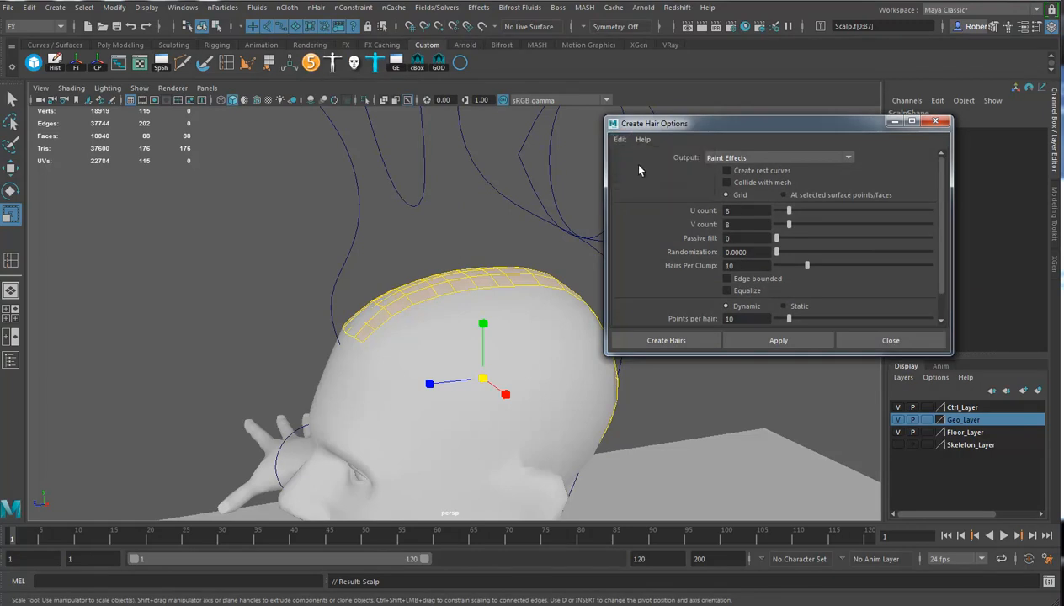
{"action": "left_click", "coordinate": [785, 195]}
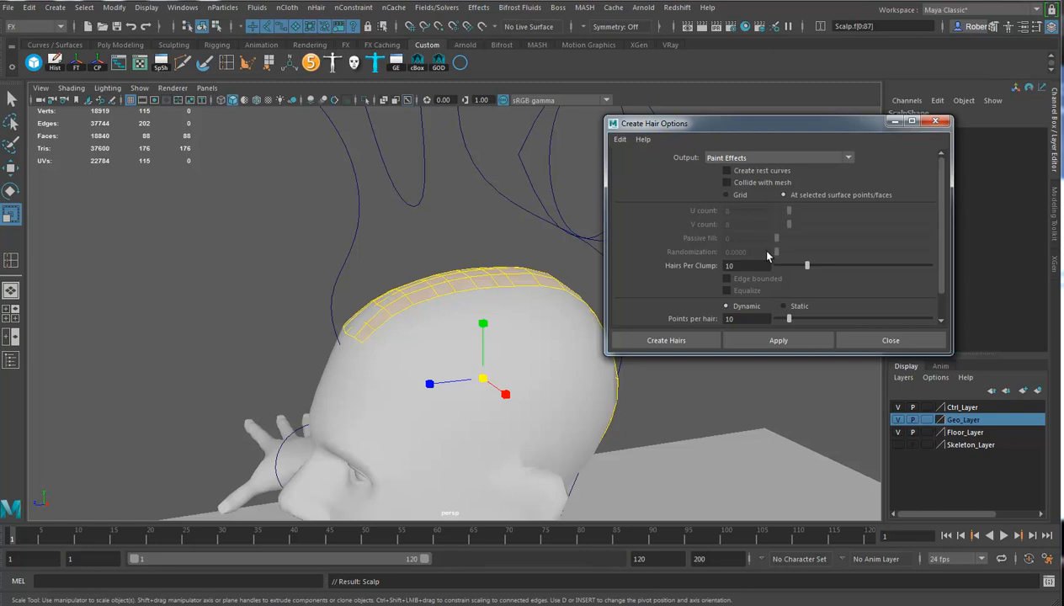
{"action": "left_click", "coordinate": [666, 341]}
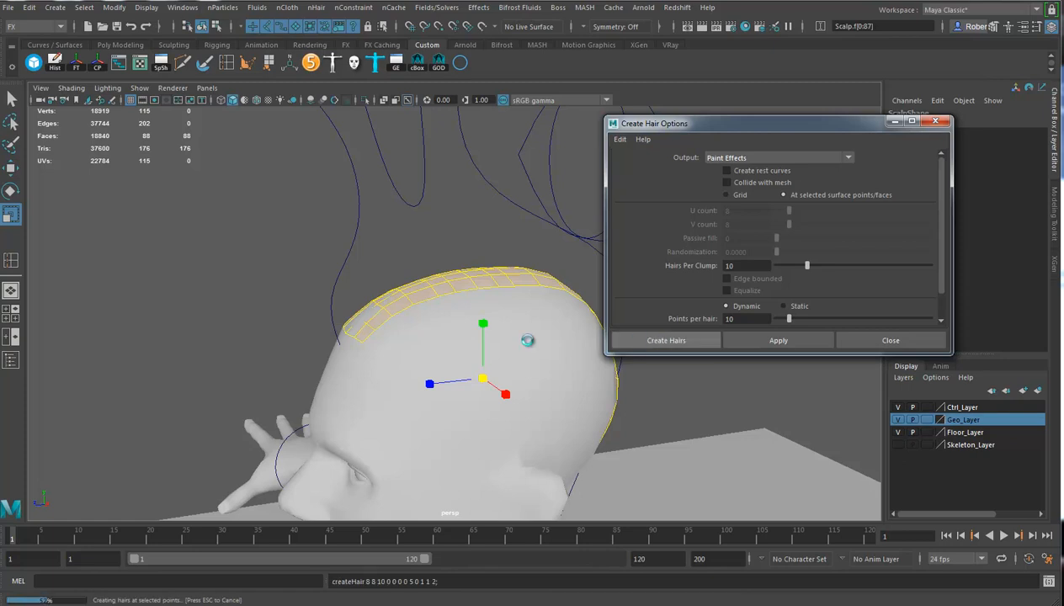
- Frame the head and play the timeline to examine how the new hair simulates, stopping playback at about frame 85
{"action": "left_click_drag", "start_coordinate": [518, 373], "coordinate": [522, 448], "text": "alt"}
{"action": "left_click_drag", "start_coordinate": [468, 454], "coordinate": [472, 347], "text": "alt"}
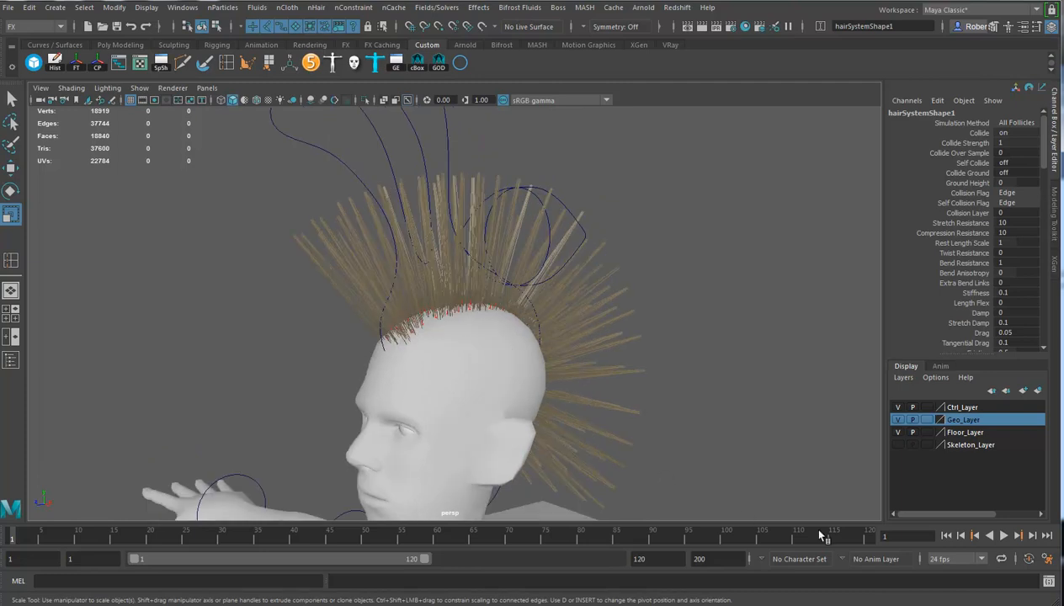
{"action": "left_click", "coordinate": [1004, 537]}
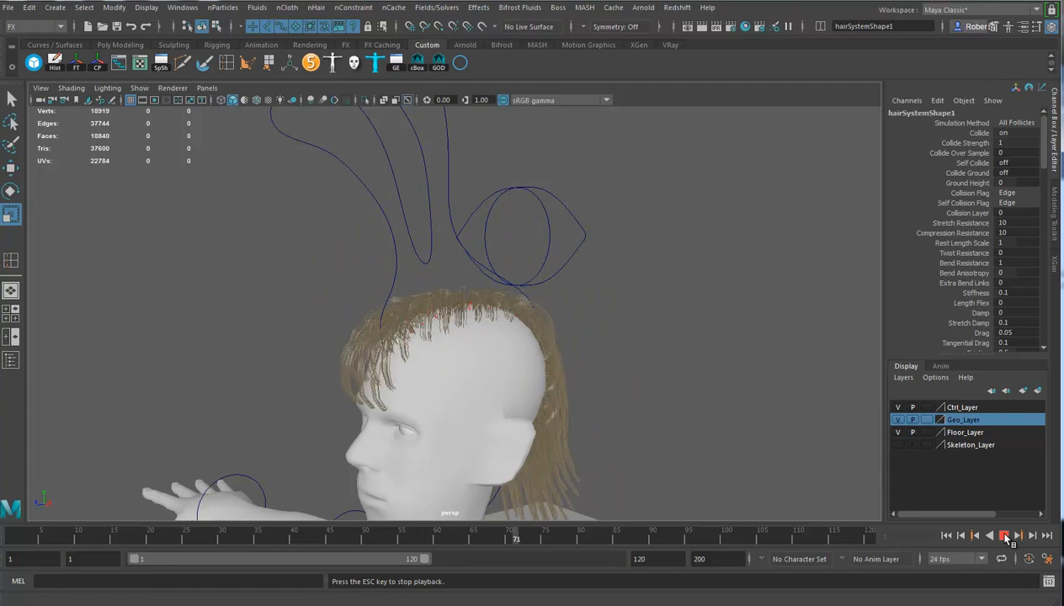
{"action": "left_click", "coordinate": [1004, 536]}
- Show the hair system's Clump and Hair Shape attributes, return to frame 1, and set Hairs Per Clump to 21
{"action": "key", "text": "ctrl+a"}
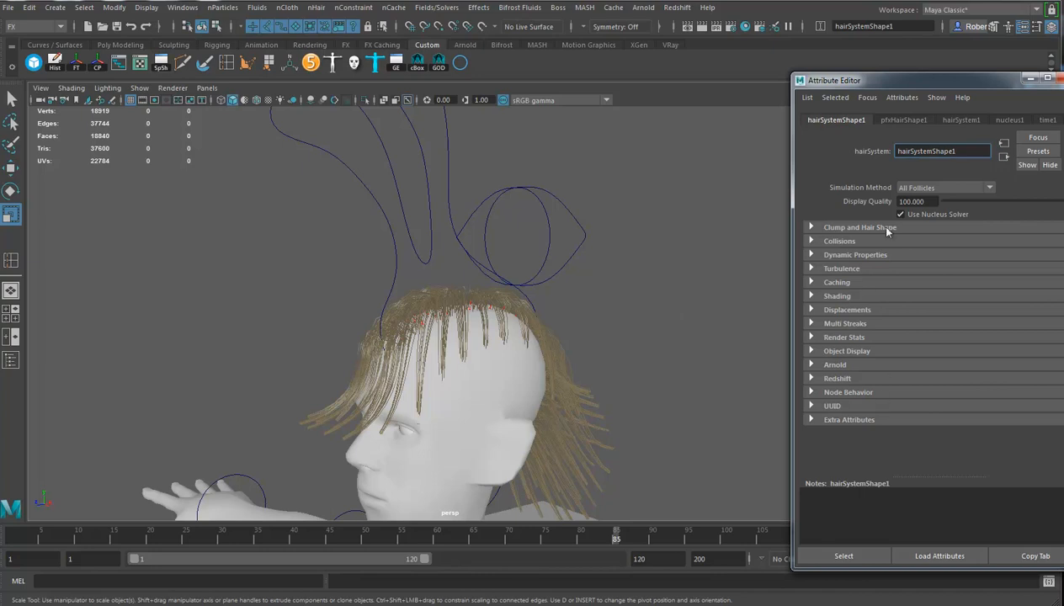
{"action": "left_click", "coordinate": [814, 228]}
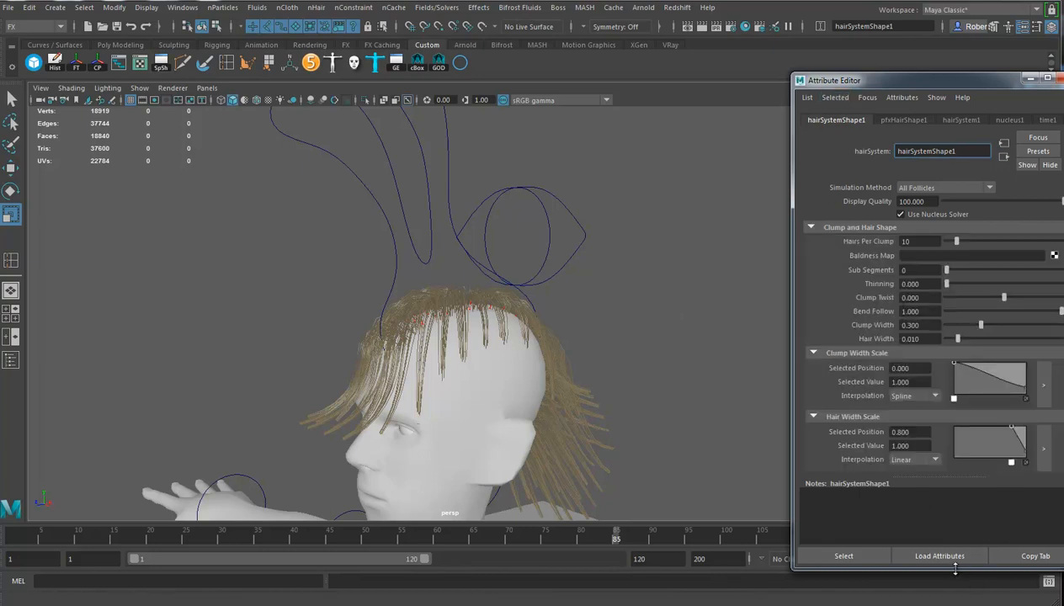
{"action": "left_click", "coordinate": [12, 537]}
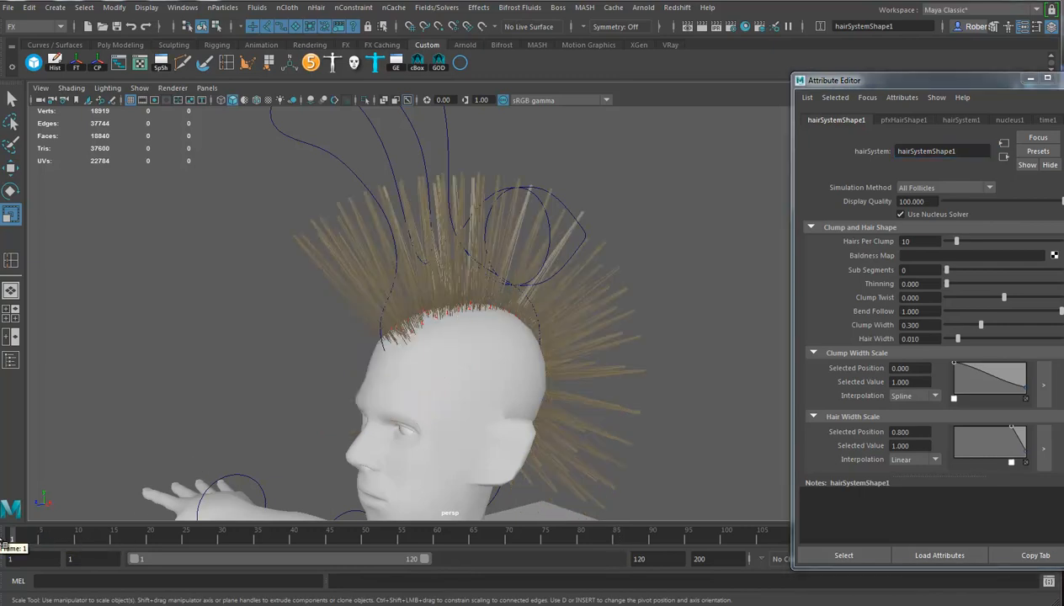
{"action": "left_click_drag", "start_coordinate": [924, 81], "coordinate": [872, 79]}
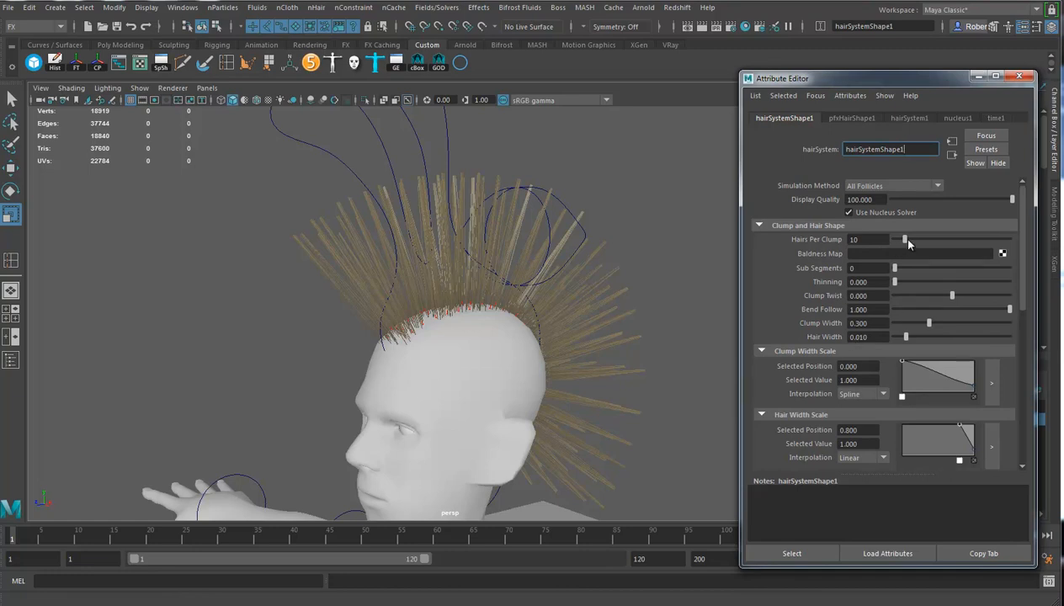
{"action": "mouse_move", "coordinate": [906, 241]}
{"action": "left_mouse_down"}
{"action": "mouse_move", "coordinate": [919, 241]}
{"action": "mouse_move", "coordinate": [896, 240]}
{"action": "mouse_move", "coordinate": [918, 241]}
{"action": "left_mouse_up"}
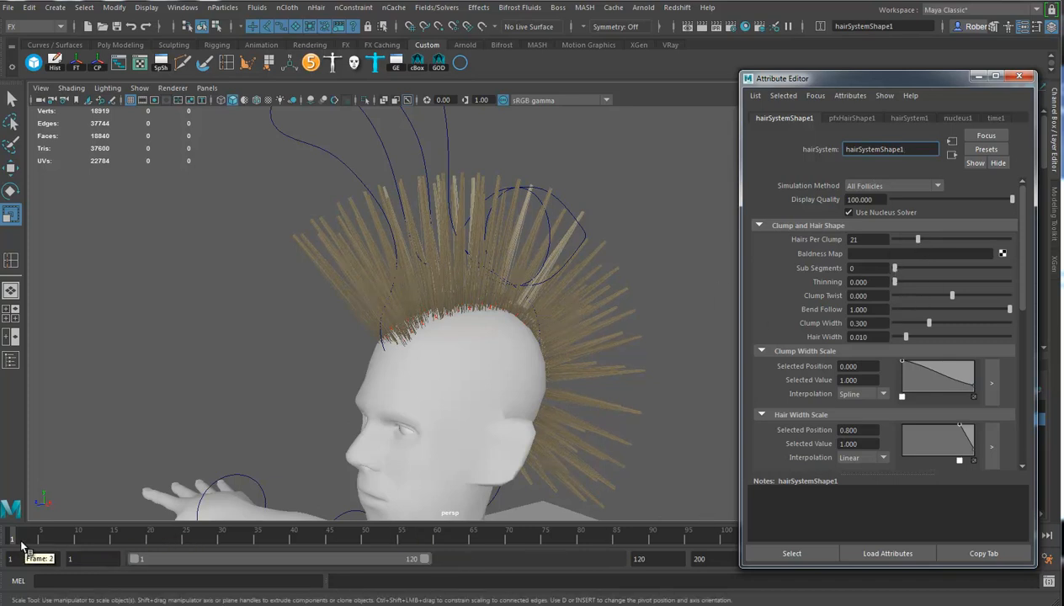
- Advance the hair simulation to frame 23 and set Sub Segments to 1 to smooth the hair bends
{"action": "left_click_drag", "start_coordinate": [15, 540], "coordinate": [171, 551]}
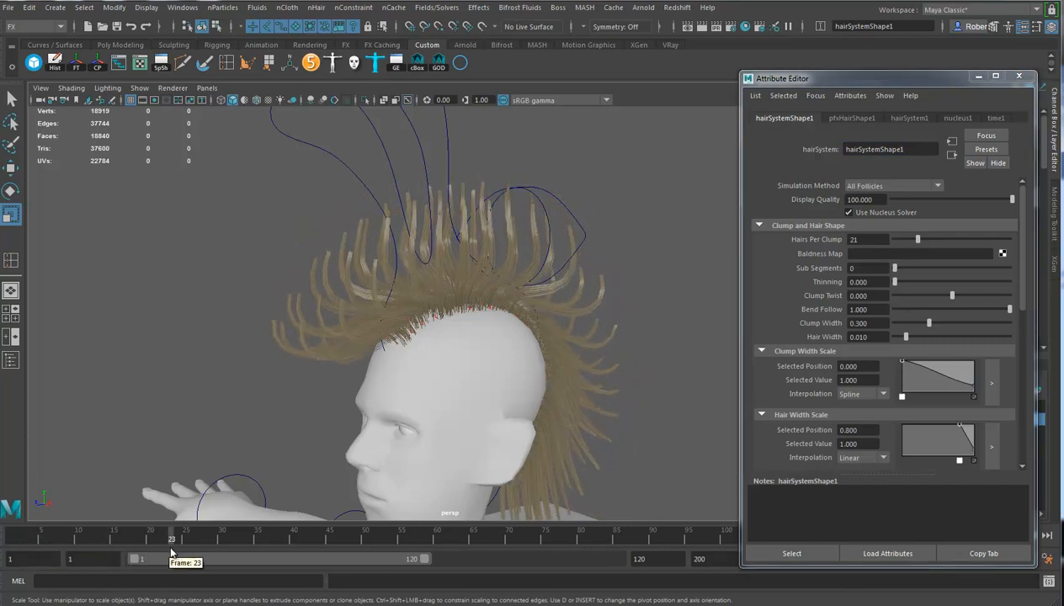
{"action": "left_click_drag", "start_coordinate": [327, 432], "coordinate": [303, 432], "text": "alt"}
{"action": "right_click_drag", "start_coordinate": [302, 431], "coordinate": [673, 425], "text": "alt"}
{"action": "middle_click_drag", "start_coordinate": [285, 393], "coordinate": [350, 405], "text": "alt"}
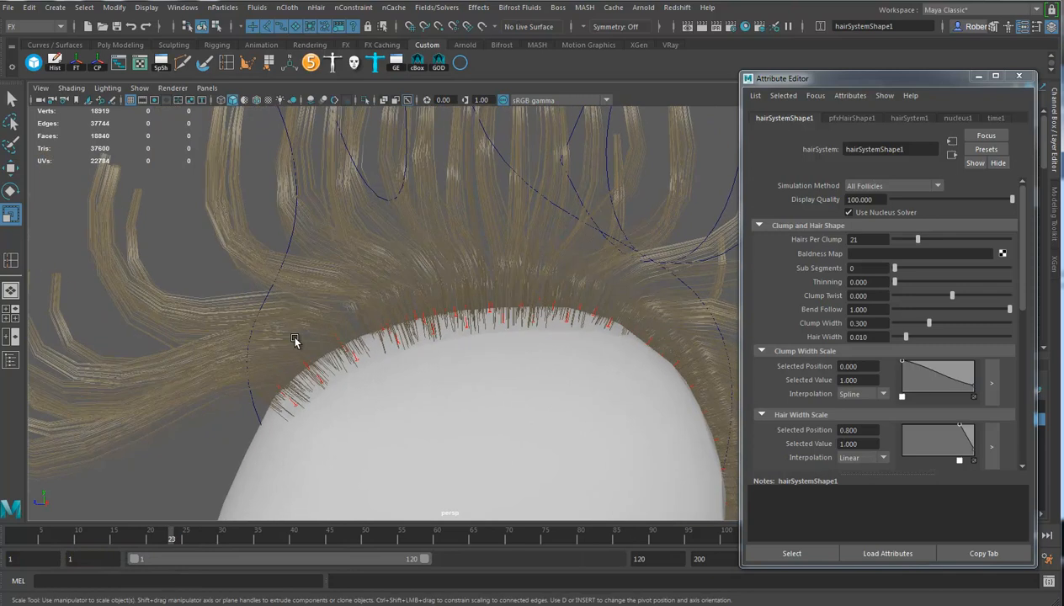
{"action": "left_click_drag", "start_coordinate": [896, 269], "coordinate": [905, 269]}
{"action": "left_click_drag", "start_coordinate": [452, 350], "coordinate": [550, 310], "text": "alt"}
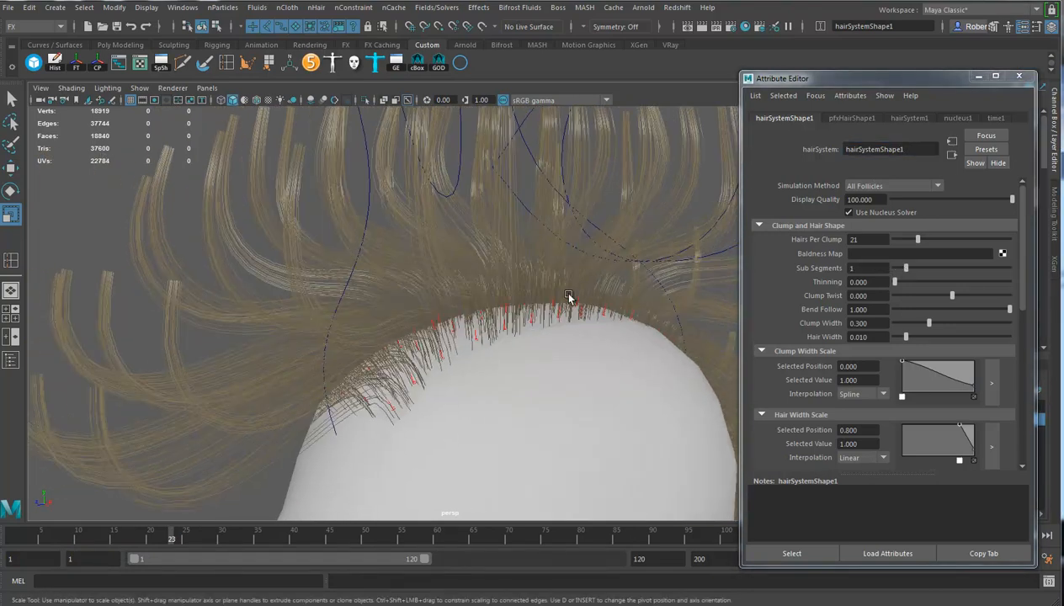
- Set the hair system's Thinning to about 0.154
{"action": "right_click_drag", "start_coordinate": [578, 303], "coordinate": [390, 328], "text": "alt"}
{"action": "left_click_drag", "start_coordinate": [390, 328], "coordinate": [430, 373], "text": "alt"}
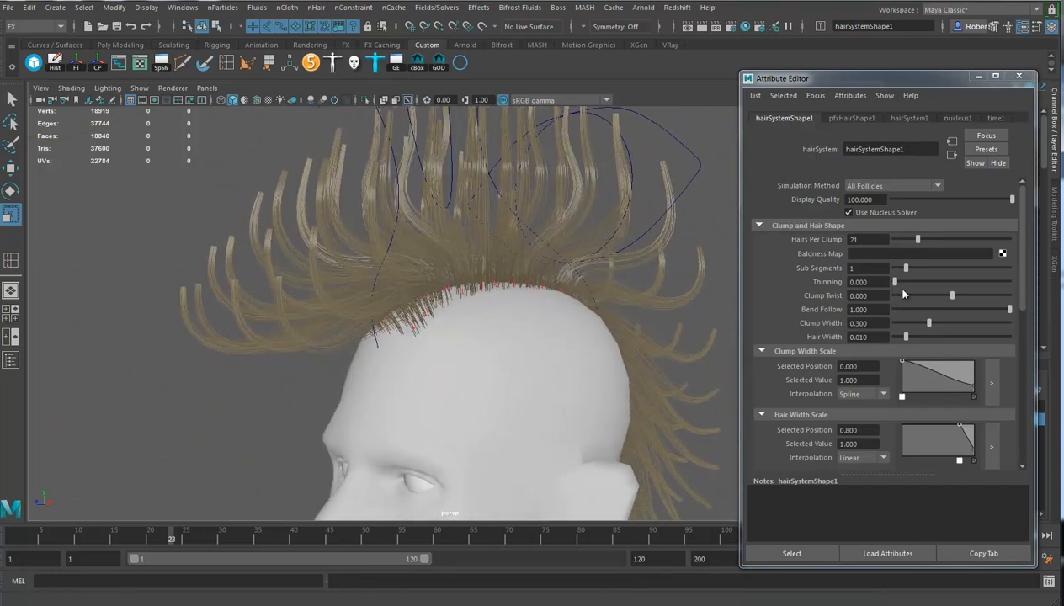
{"action": "left_click_drag", "start_coordinate": [895, 283], "coordinate": [912, 284]}
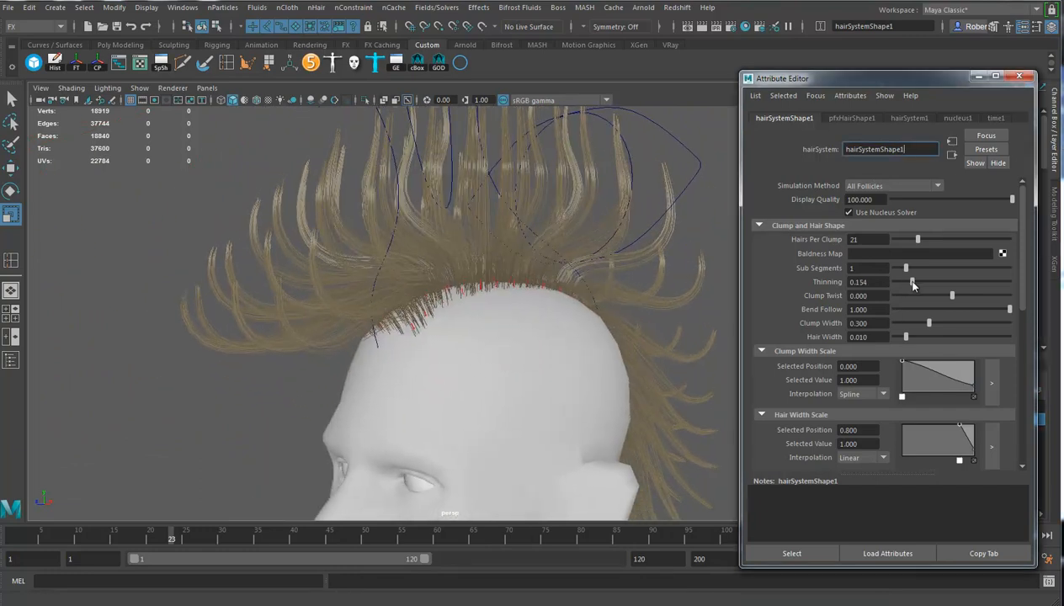
{"action": "left_click_drag", "start_coordinate": [347, 318], "coordinate": [421, 382], "text": "alt"}
- Return to frame 1 and set the hair's Clump Width to about 0.775 and Hair Width to about 0.019
{"action": "left_click", "coordinate": [13, 541]}
{"action": "left_click_drag", "start_coordinate": [524, 375], "coordinate": [434, 370], "text": "alt"}
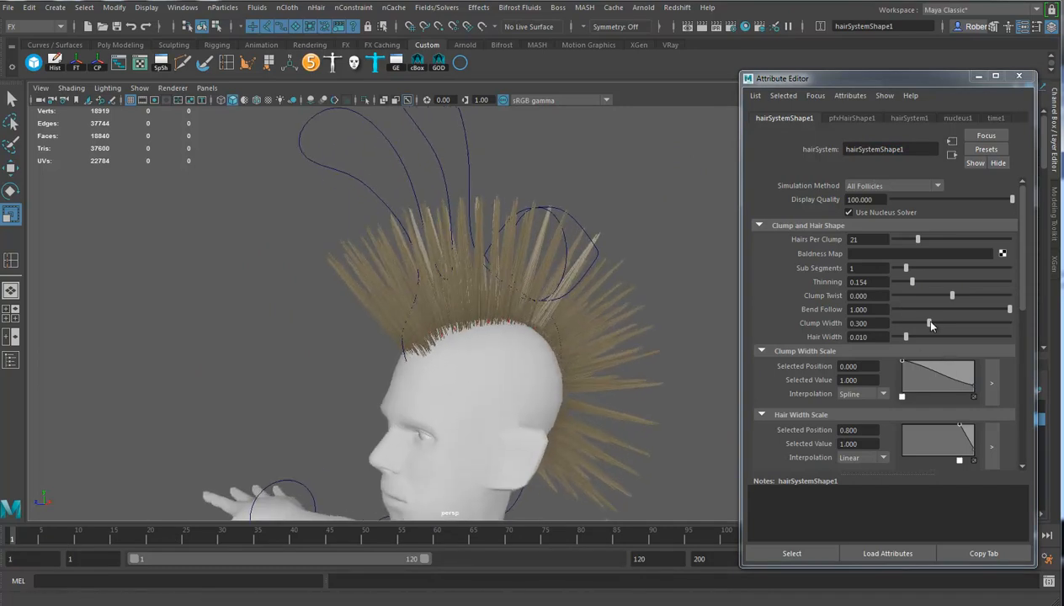
{"action": "right_click_drag", "start_coordinate": [409, 388], "coordinate": [728, 421], "text": "alt"}
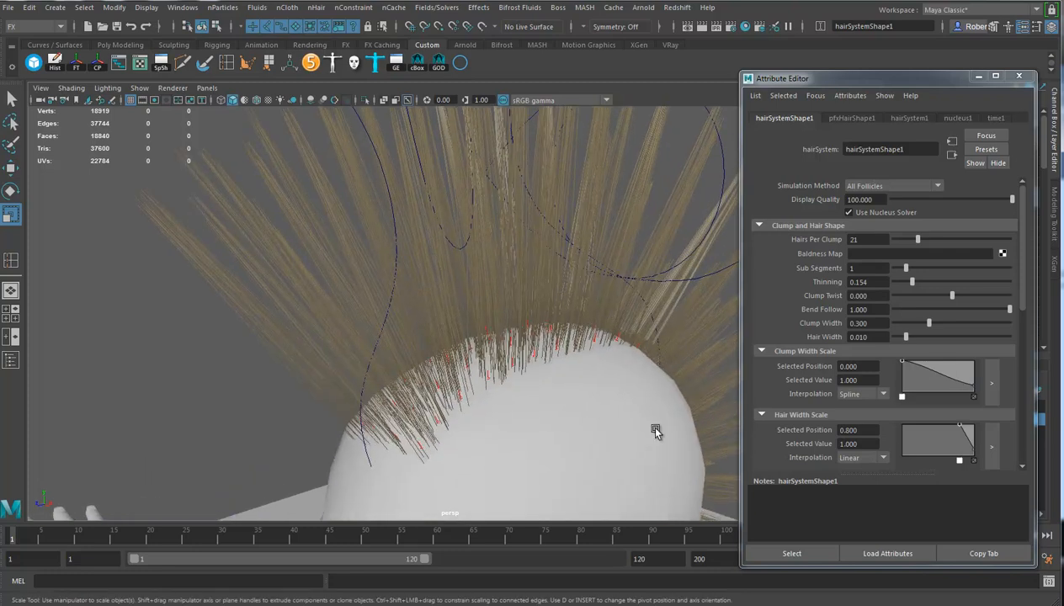
{"action": "middle_click_drag", "start_coordinate": [450, 416], "coordinate": [443, 392], "text": "alt"}
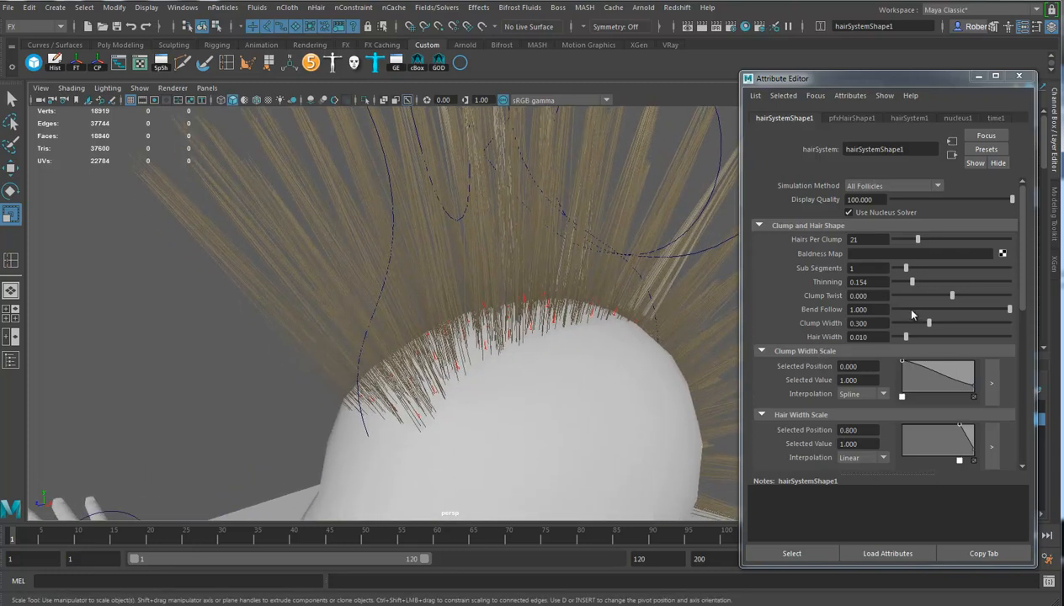
{"action": "left_click_drag", "start_coordinate": [929, 323], "coordinate": [985, 328]}
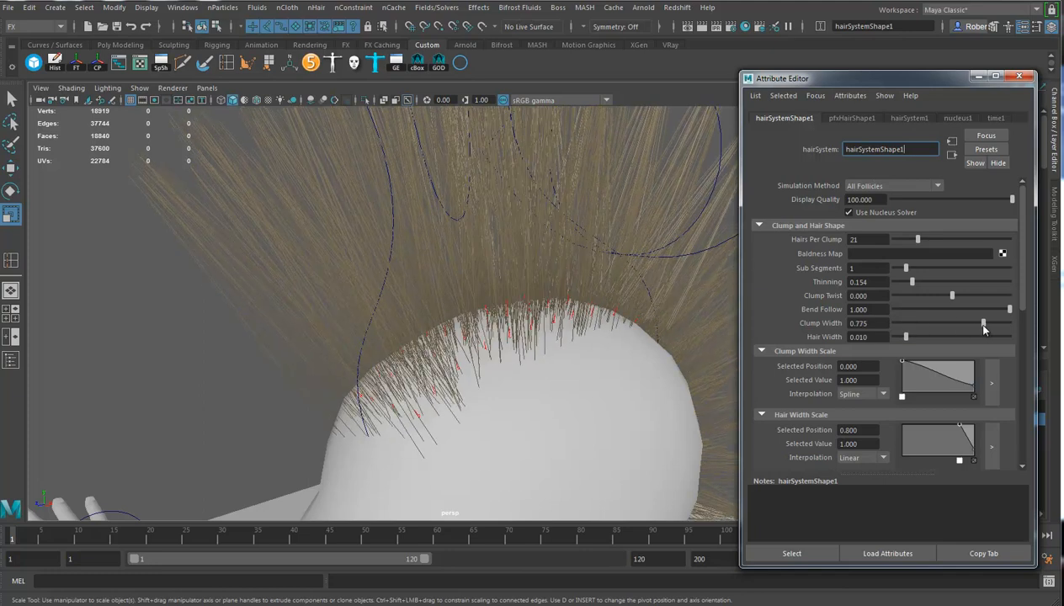
{"action": "left_click_drag", "start_coordinate": [548, 388], "coordinate": [402, 345], "text": "alt"}
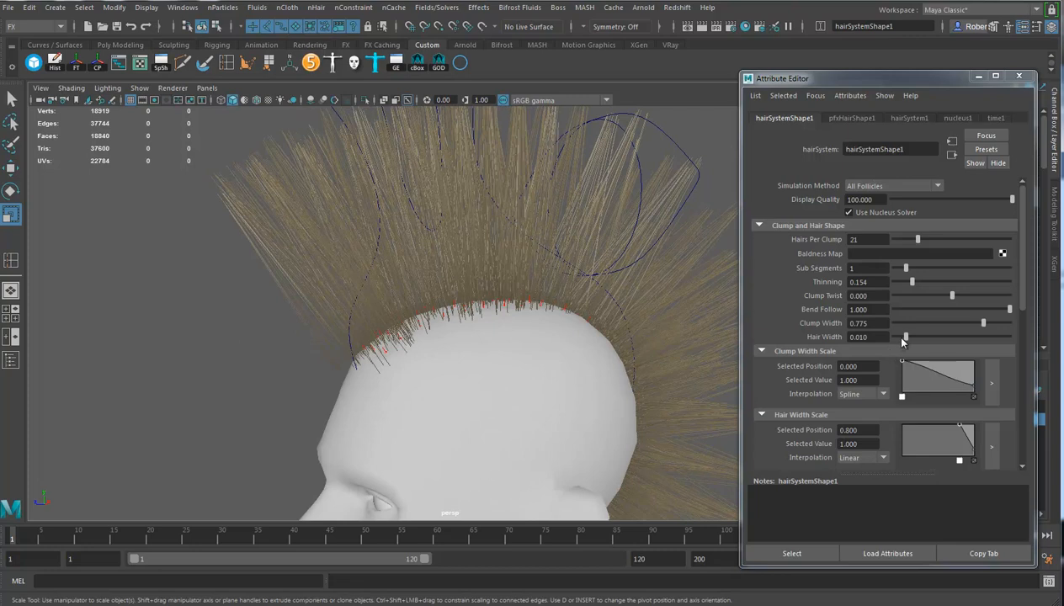
{"action": "left_click_drag", "start_coordinate": [907, 337], "coordinate": [917, 339]}
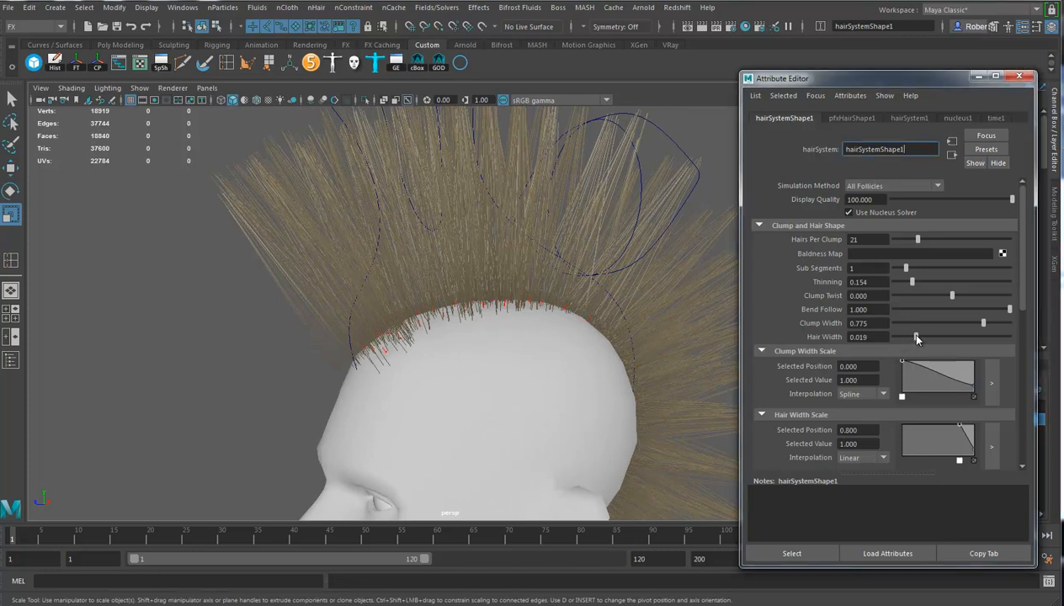
{"action": "left_click_drag", "start_coordinate": [423, 408], "coordinate": [640, 394], "text": "alt"}
- Expand the hair system's Dynamic Properties to reach Start Curve Attract and shorten the Attribute Editor window to uncover the playback controls
{"action": "scroll", "coordinate": [856, 393], "scroll_direction": "down", "scroll_amount": 4}
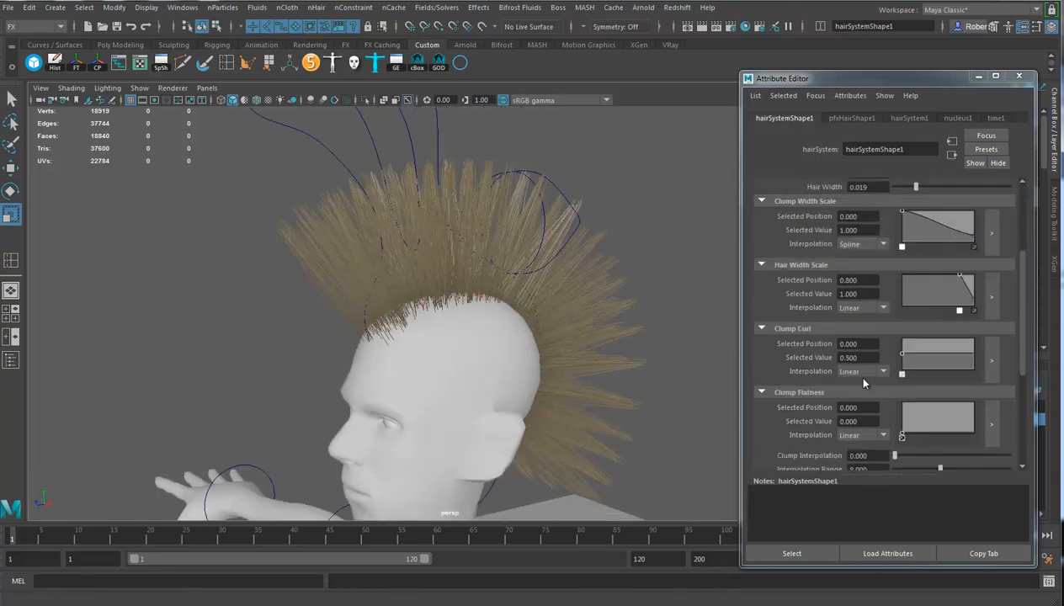
{"action": "scroll", "coordinate": [864, 384], "scroll_direction": "down", "scroll_amount": 3}
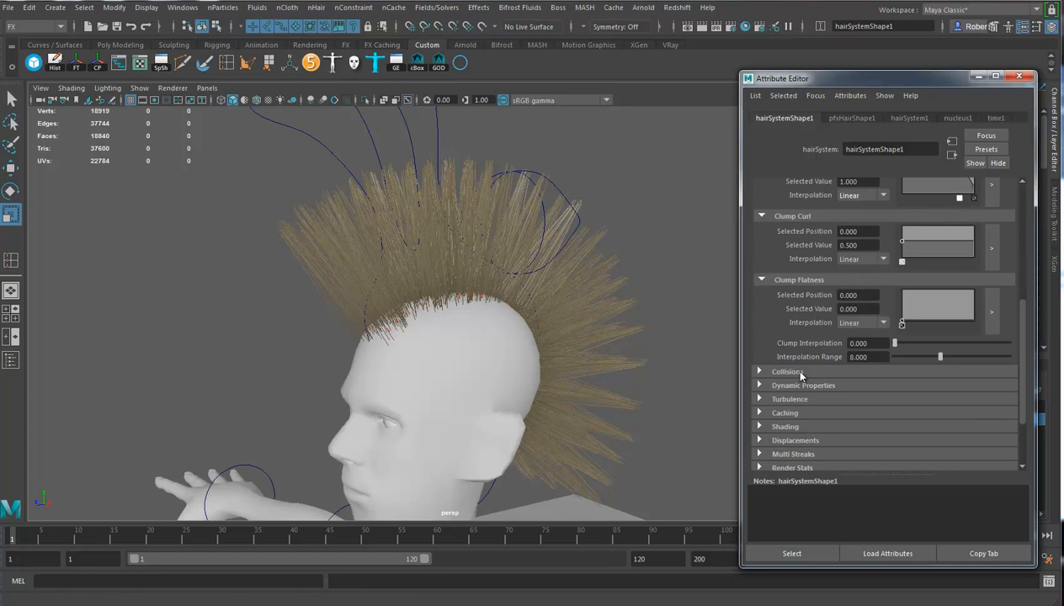
{"action": "left_click", "coordinate": [800, 372]}
{"action": "left_click", "coordinate": [800, 372]}
{"action": "left_click", "coordinate": [818, 389]}
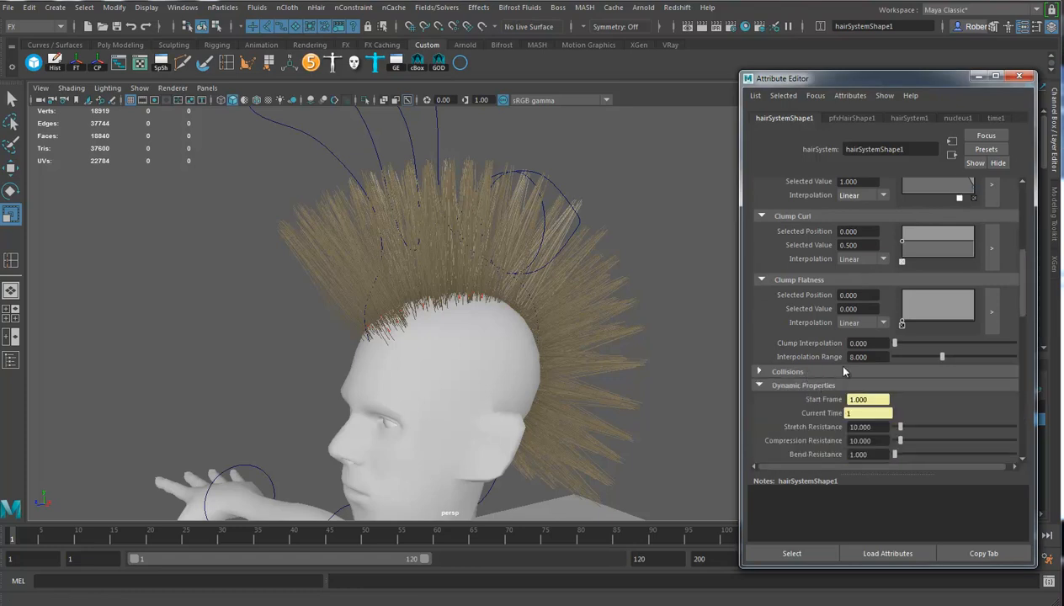
{"action": "scroll", "coordinate": [842, 379], "scroll_direction": "down", "scroll_amount": 4}
{"action": "scroll", "coordinate": [843, 372], "scroll_direction": "down", "scroll_amount": 2}
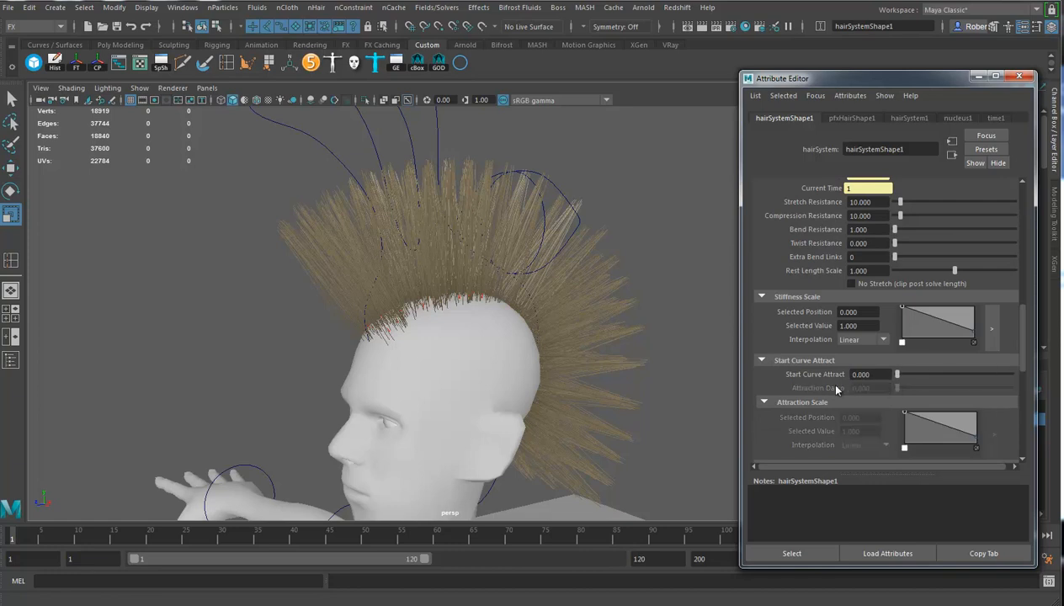
{"action": "left_click_drag", "start_coordinate": [921, 566], "coordinate": [913, 496]}
- Set Start Curve Attract to 1.000 during playback, check the mohawk from several angles, and stop at frame 89
{"action": "left_click", "coordinate": [1002, 536]}
{"action": "left_click_drag", "start_coordinate": [898, 374], "coordinate": [1055, 373]}
{"action": "left_click_drag", "start_coordinate": [553, 376], "coordinate": [599, 380], "text": "alt"}
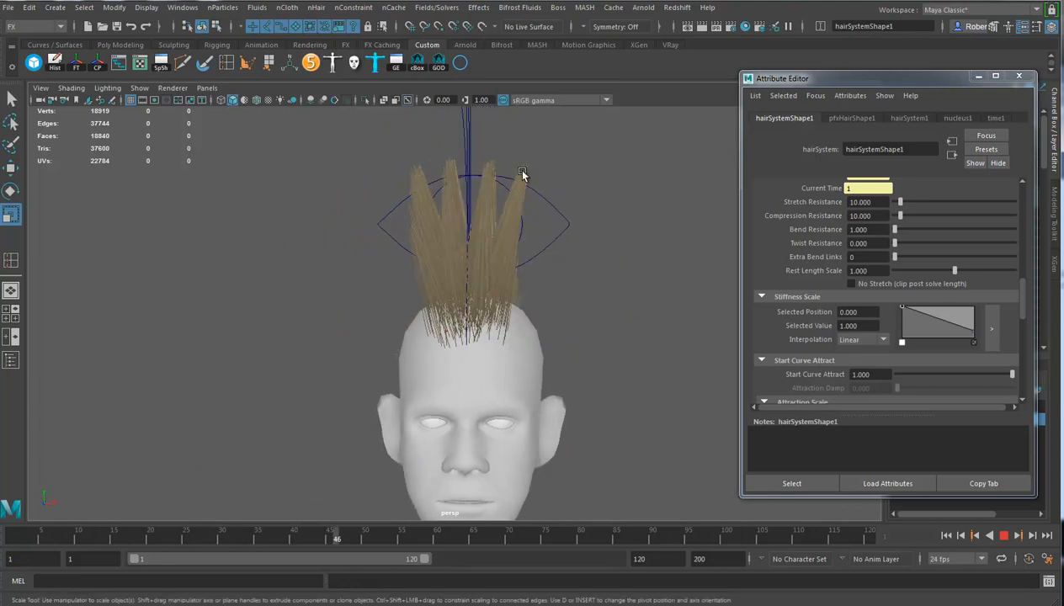
{"action": "left_click_drag", "start_coordinate": [497, 278], "coordinate": [463, 223], "text": "alt"}
{"action": "left_click_drag", "start_coordinate": [541, 231], "coordinate": [471, 371], "text": "alt"}
{"action": "left_click", "coordinate": [1004, 536]}
{"action": "left_click_drag", "start_coordinate": [487, 312], "coordinate": [465, 249], "text": "alt"}
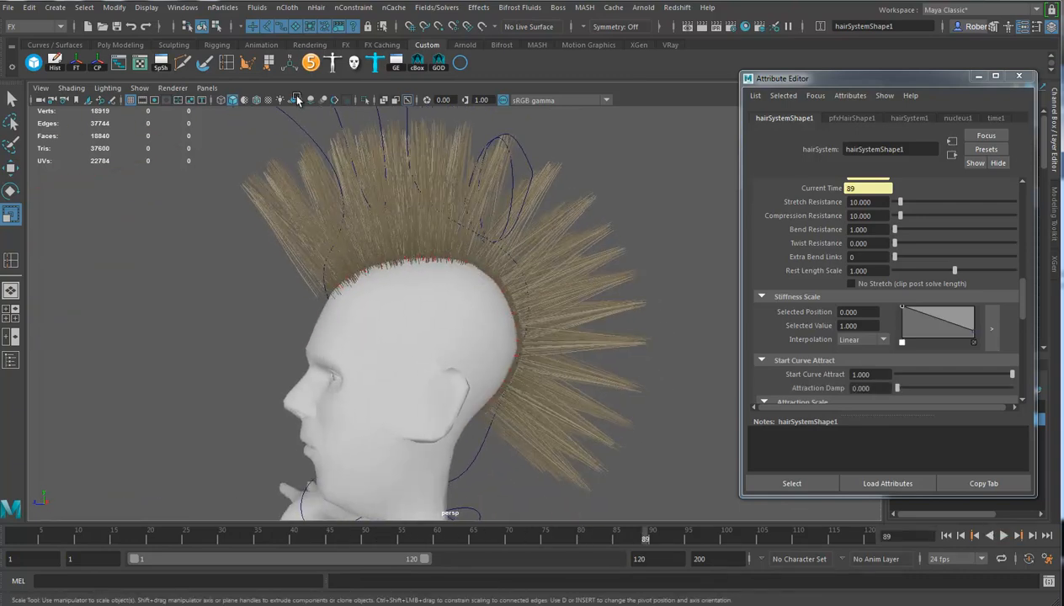
- Tear off the nHair display options for the mohawk hair and show only its start position curves
{"action": "left_click", "coordinate": [548, 215]}
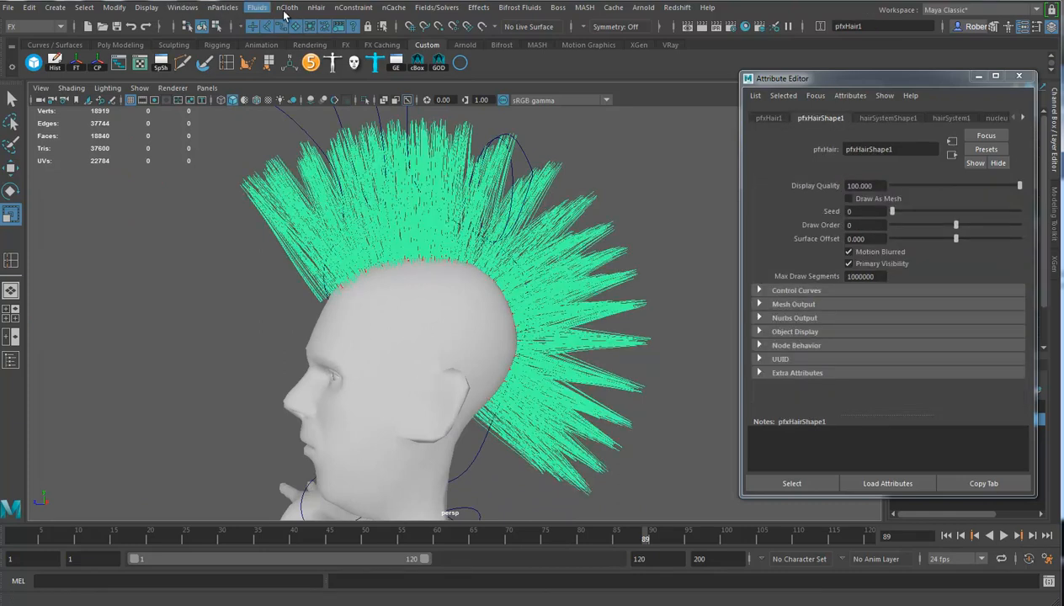
{"action": "left_click", "coordinate": [316, 7]}
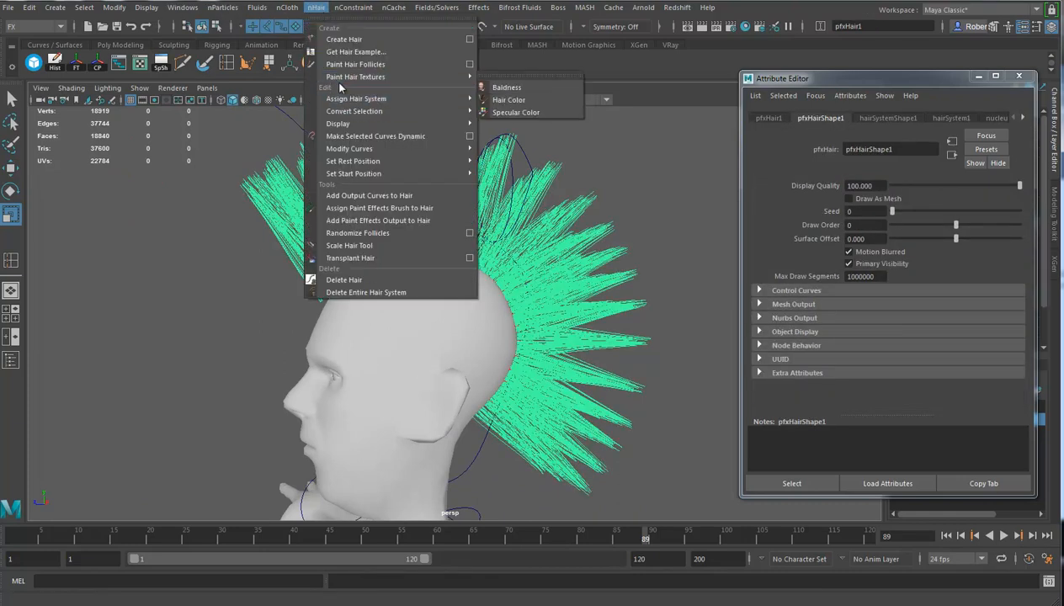
{"action": "mouse_move", "coordinate": [374, 128]}
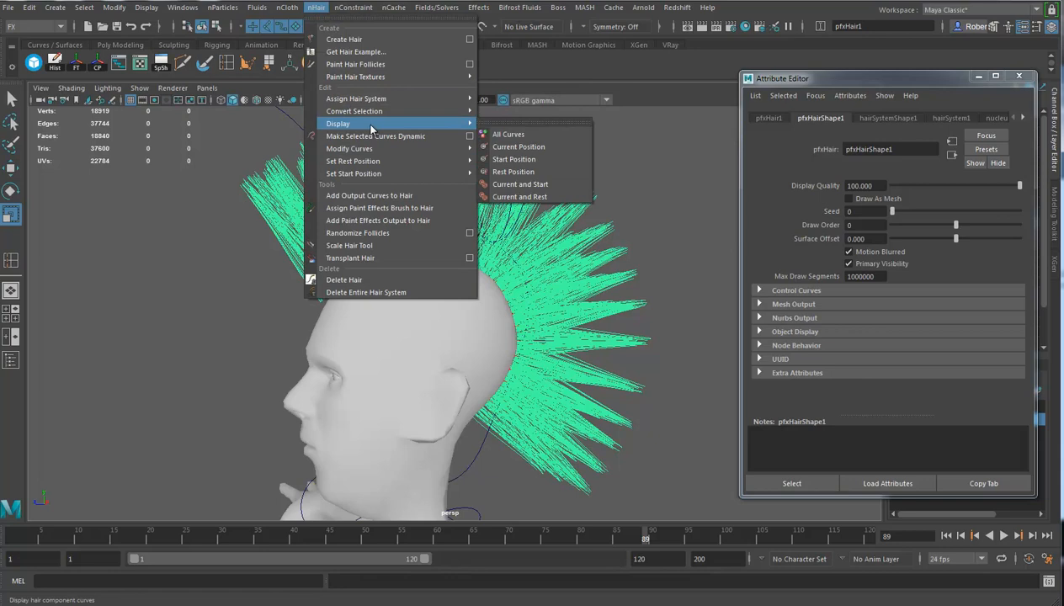
{"action": "left_click", "coordinate": [497, 121]}
{"action": "left_click_drag", "start_coordinate": [533, 126], "coordinate": [119, 132]}
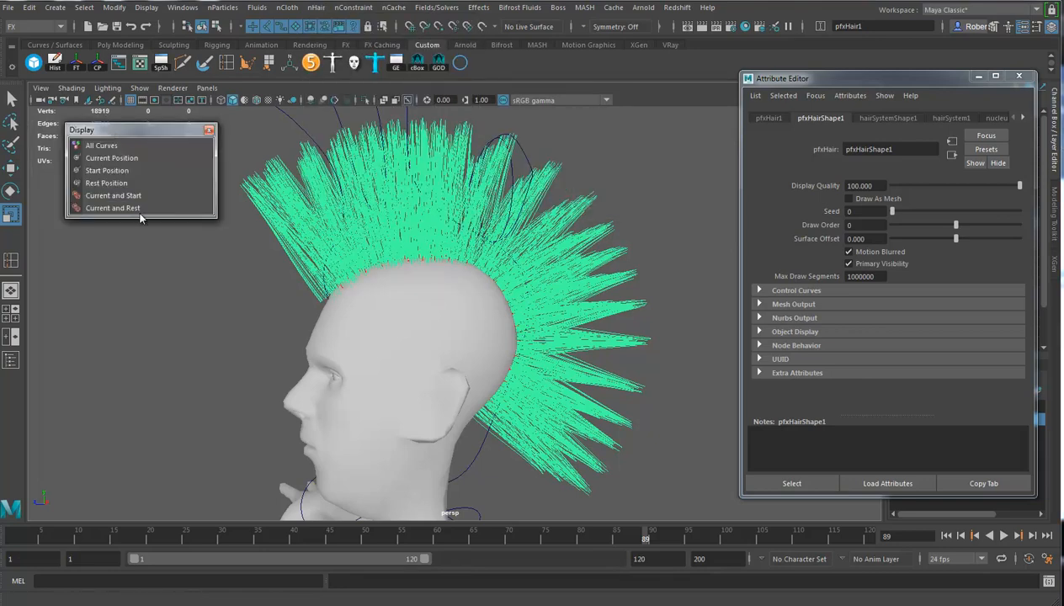
{"action": "left_click", "coordinate": [106, 171]}
- Select the hairSystem1Follicles group in the Hypergraph Hierarchy and isolate it in the viewport
{"action": "left_click_drag", "start_coordinate": [421, 295], "coordinate": [383, 330], "text": "alt"}
{"action": "middle_click_drag", "start_coordinate": [418, 315], "coordinate": [442, 296], "text": "alt"}
{"action": "left_click_drag", "start_coordinate": [558, 366], "coordinate": [532, 354], "text": "alt"}
{"action": "middle_click_drag", "start_coordinate": [532, 353], "coordinate": [546, 304], "text": "alt"}
{"action": "left_click_drag", "start_coordinate": [545, 303], "coordinate": [563, 307], "text": "alt"}
{"action": "left_click_drag", "start_coordinate": [584, 268], "coordinate": [554, 446]}
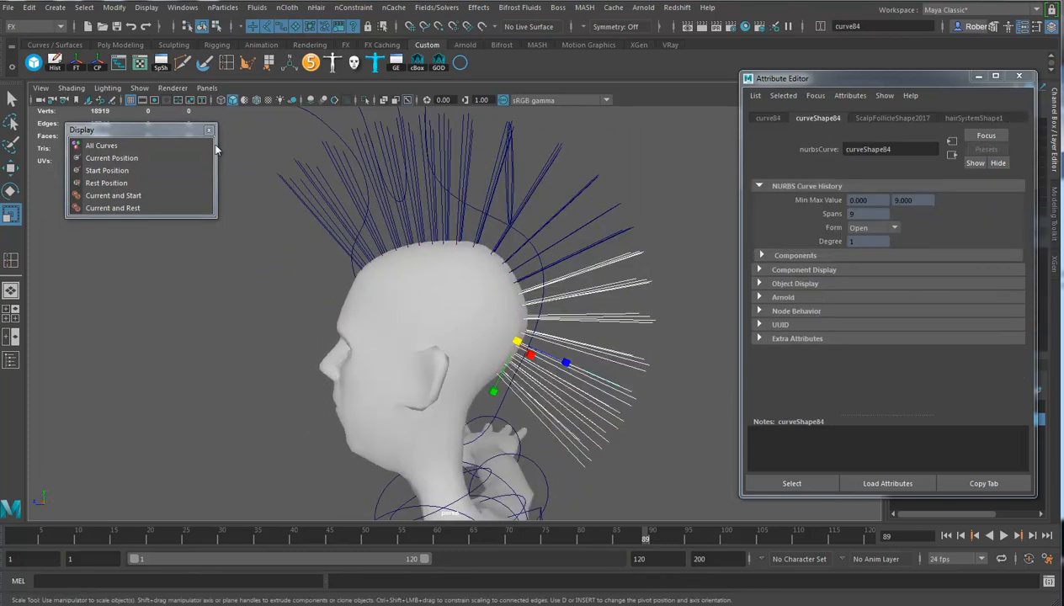
{"action": "left_click", "coordinate": [120, 63]}
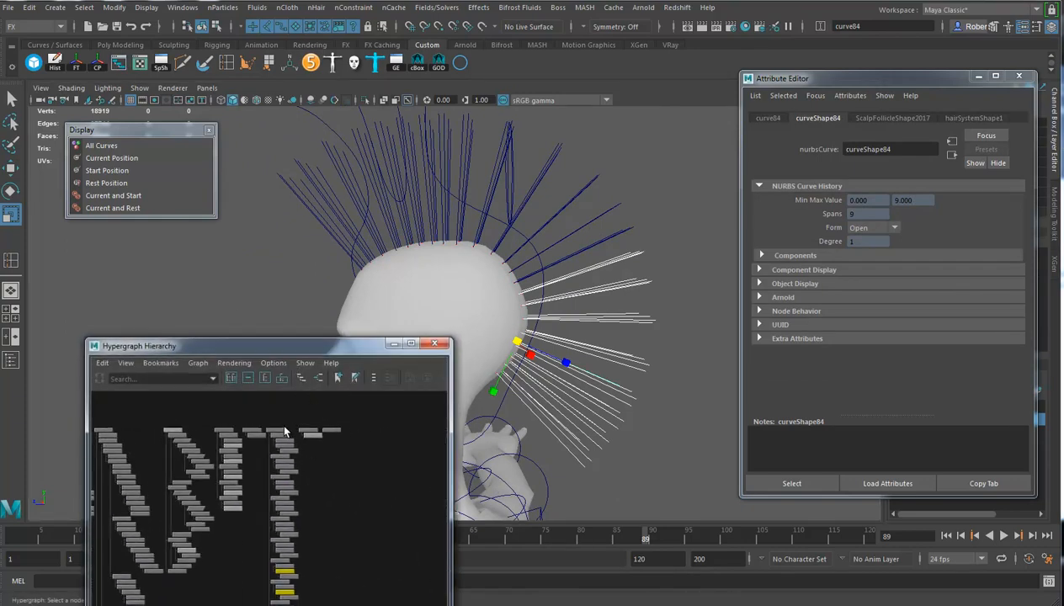
{"action": "left_click", "coordinate": [276, 430]}
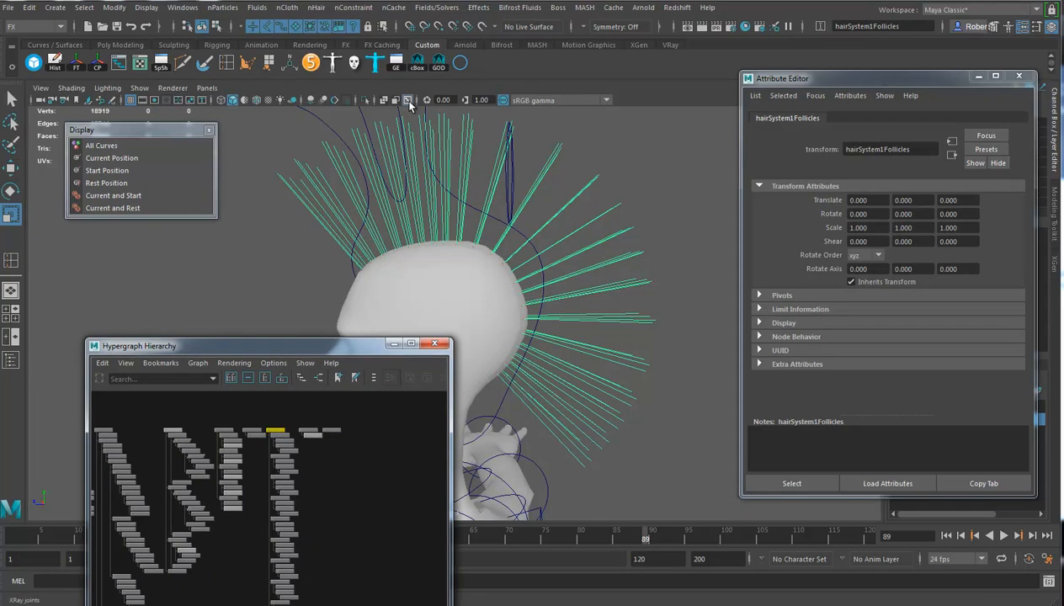
{"action": "left_click", "coordinate": [364, 99]}
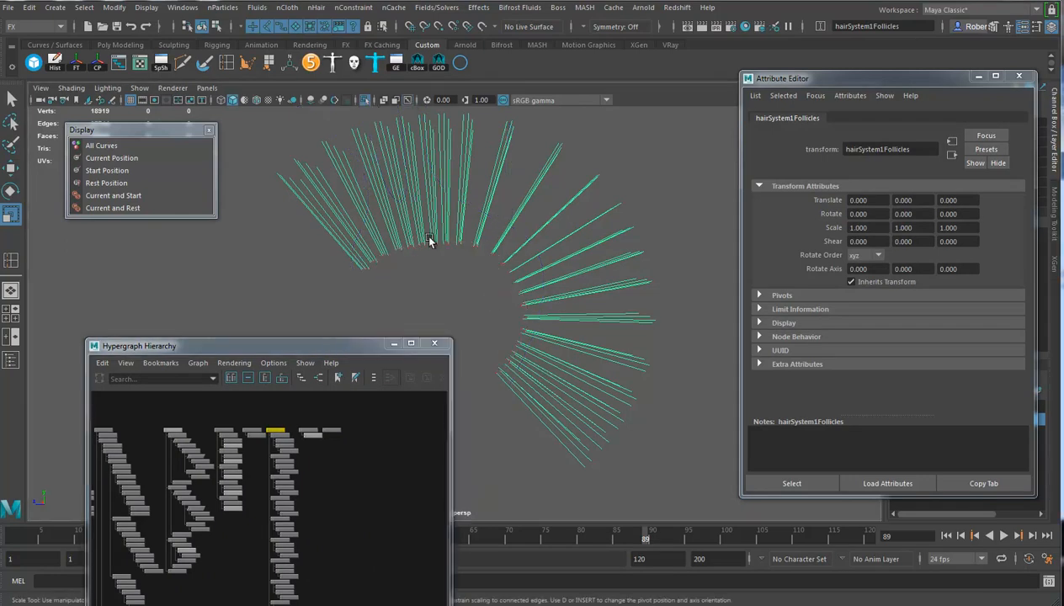
- Select all the start position curves around the mohawk and lock their length
{"action": "right_click", "coordinate": [471, 226]}
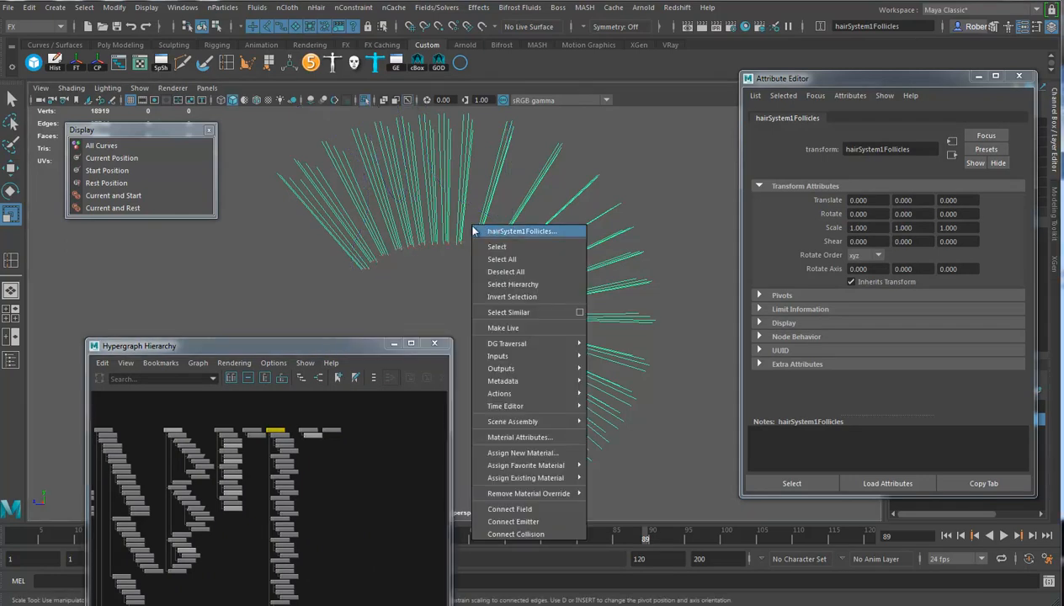
{"action": "left_click", "coordinate": [457, 229]}
{"action": "left_click_drag", "start_coordinate": [290, 200], "coordinate": [694, 203]}
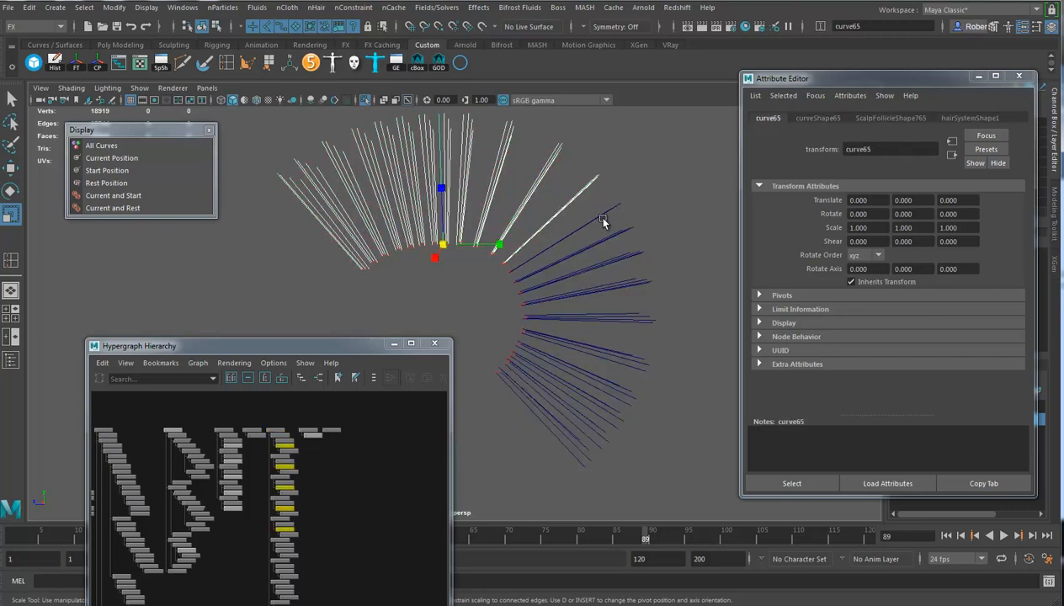
{"action": "left_click_drag", "start_coordinate": [578, 238], "coordinate": [578, 471], "text": "shift"}
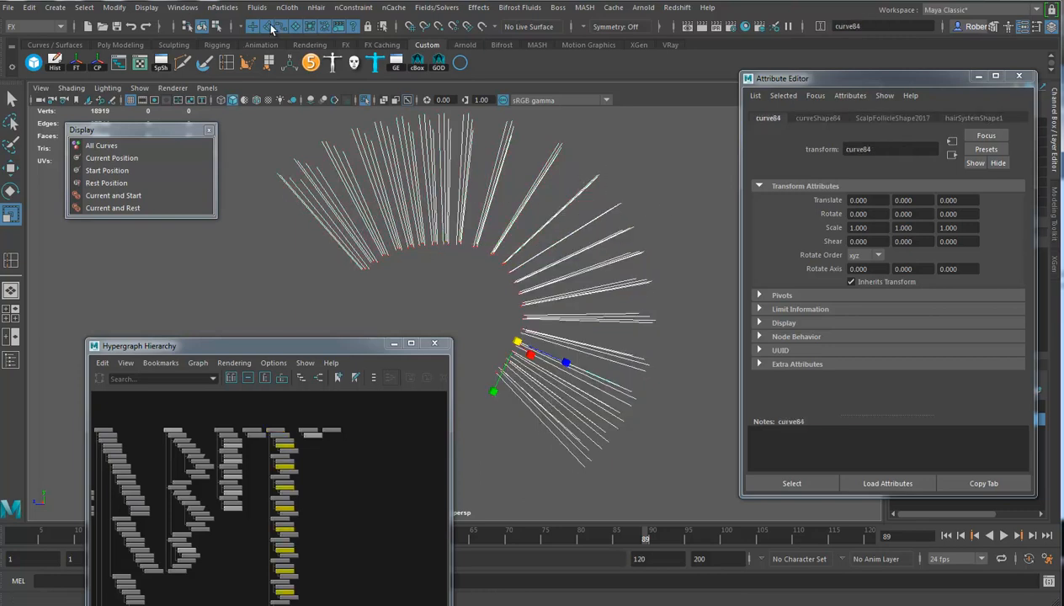
{"action": "left_click", "coordinate": [315, 8]}
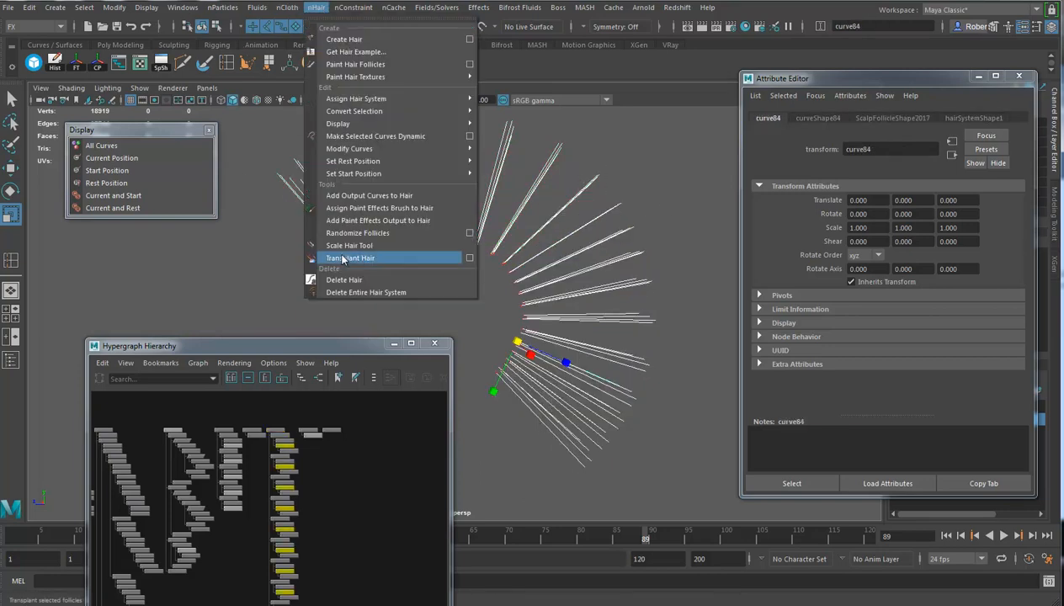
{"action": "mouse_move", "coordinate": [379, 148]}
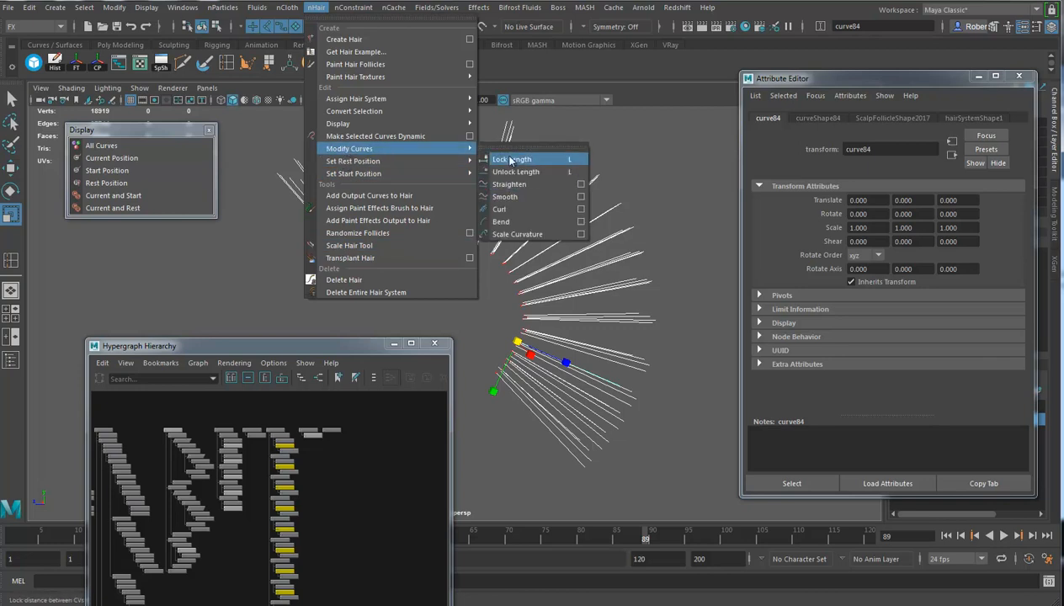
{"action": "left_click", "coordinate": [533, 161]}
- Select the two lowest clumps of start curves at the back and shorten them with the Scale Hair Tool
{"action": "left_click_drag", "start_coordinate": [364, 255], "coordinate": [420, 239], "text": "alt"}
{"action": "middle_click_drag", "start_coordinate": [420, 234], "coordinate": [431, 239], "text": "alt"}
{"action": "left_click_drag", "start_coordinate": [431, 239], "coordinate": [413, 237], "text": "alt"}
{"action": "middle_click_drag", "start_coordinate": [593, 375], "coordinate": [580, 344], "text": "alt"}
{"action": "left_click_drag", "start_coordinate": [580, 344], "coordinate": [566, 338], "text": "alt"}
{"action": "left_click_drag", "start_coordinate": [561, 424], "coordinate": [625, 396], "text": "alt"}
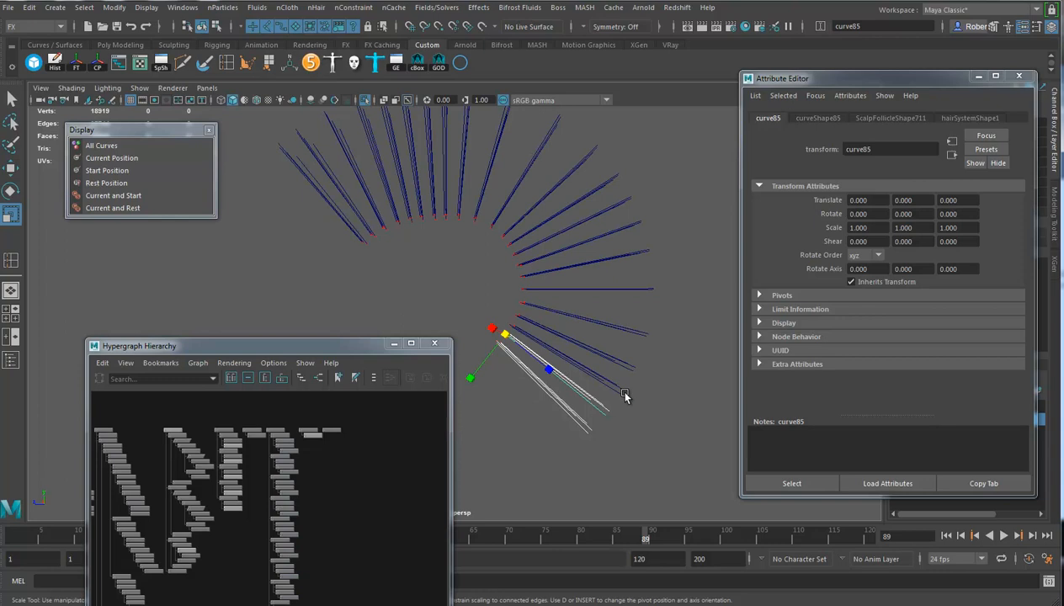
{"action": "left_click", "coordinate": [315, 7]}
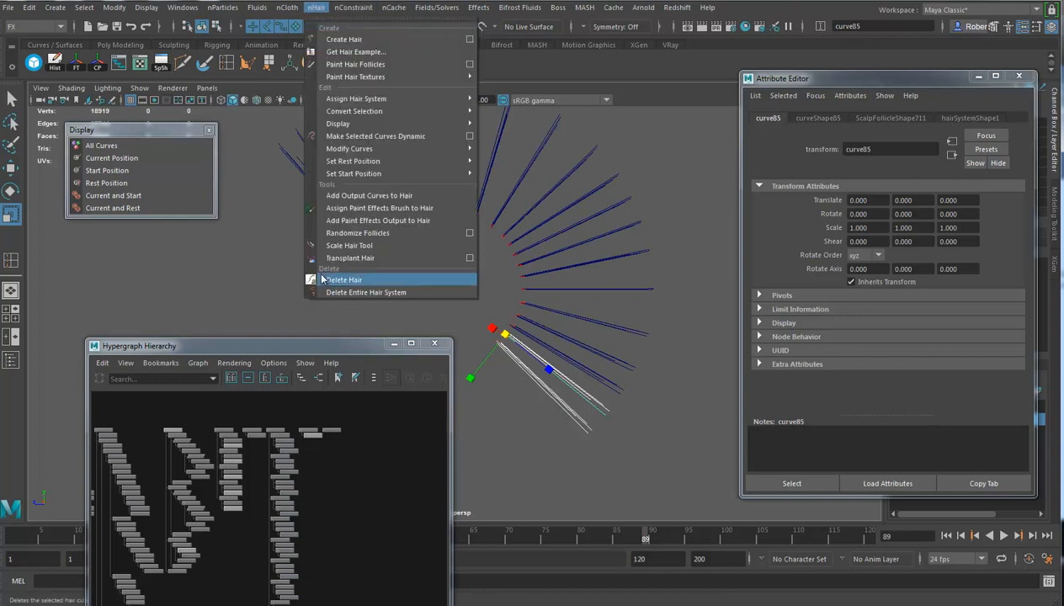
{"action": "left_click", "coordinate": [352, 246]}
{"action": "left_click_drag", "start_coordinate": [533, 448], "coordinate": [500, 434]}
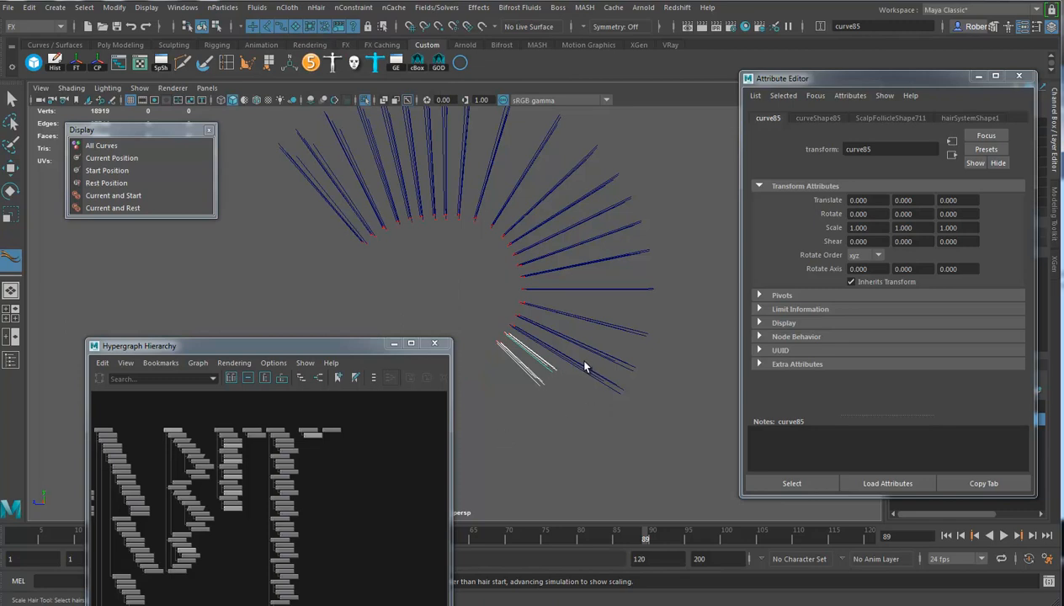
- Shorten the next two clumps above the lowest pair slightly with the Scale Hair Tool
{"action": "key", "text": "w"}
{"action": "left_click_drag", "start_coordinate": [592, 333], "coordinate": [551, 364]}
{"action": "left_click", "coordinate": [10, 259]}
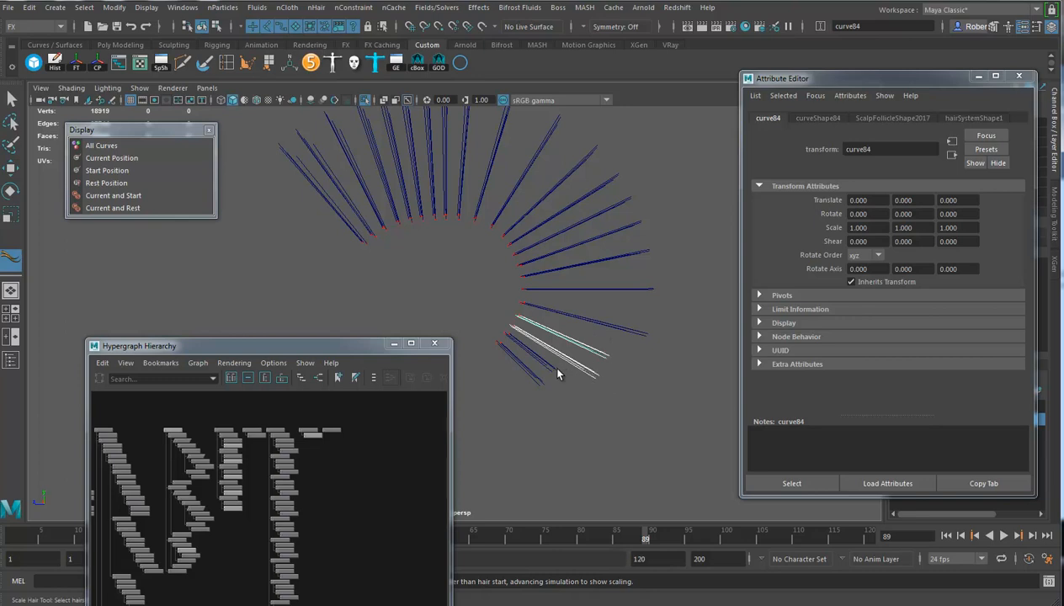
- Select the very lowest clump of start curves and shorten it further with the Scale Hair Tool
{"action": "left_click", "coordinate": [11, 167]}
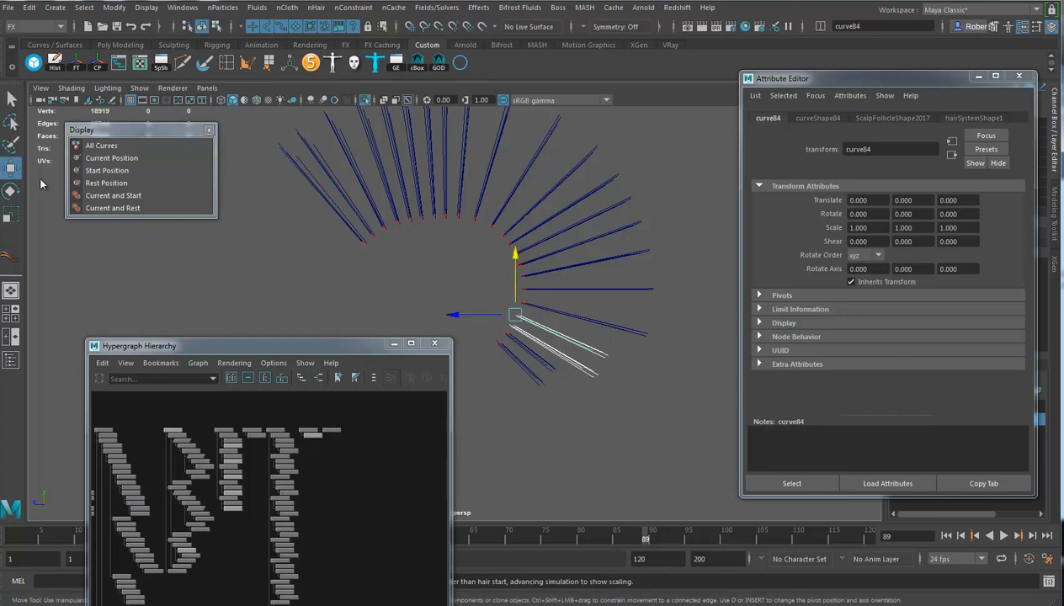
{"action": "left_click", "coordinate": [614, 326]}
{"action": "left_click", "coordinate": [536, 379]}
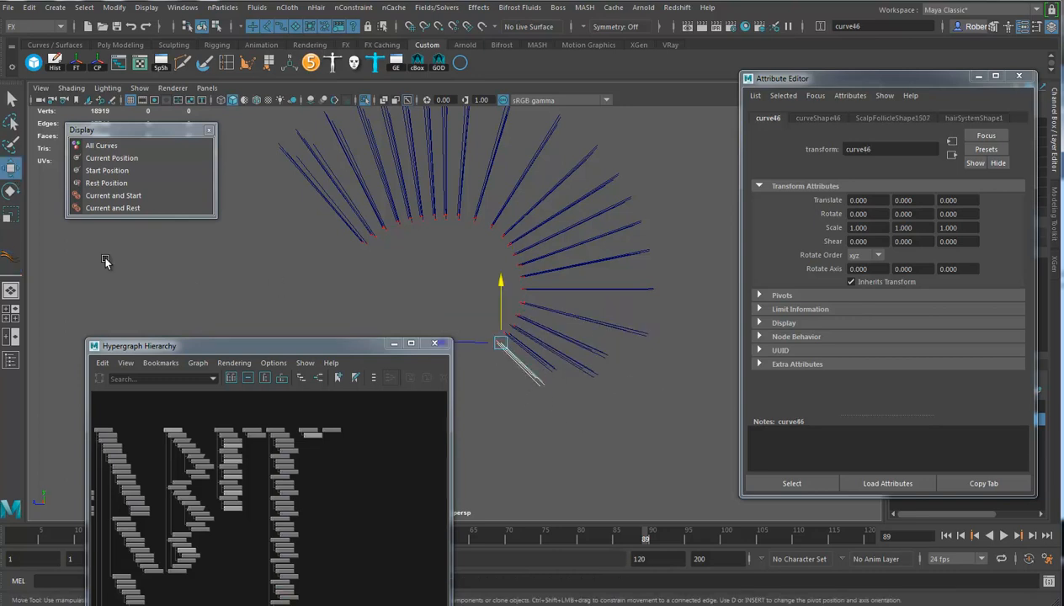
{"action": "left_click", "coordinate": [7, 264]}
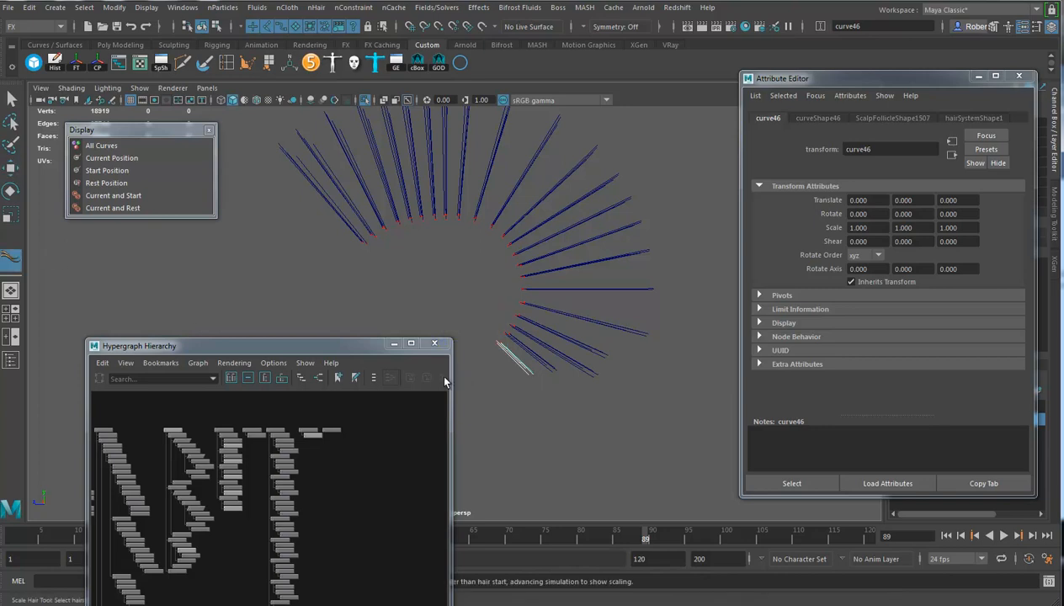
{"action": "key", "text": "w"}
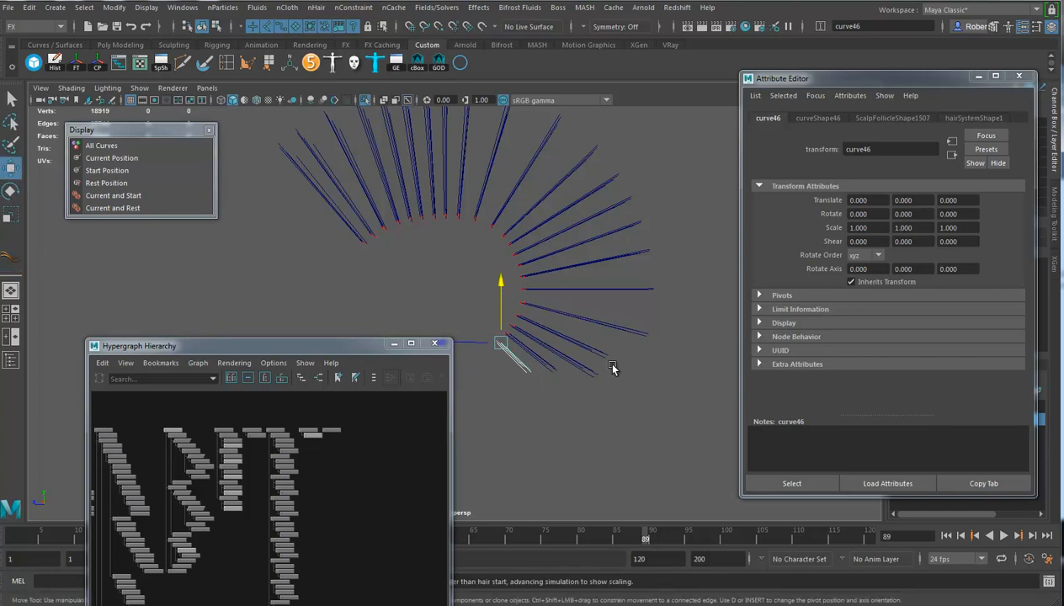
- Shorten the fifth clump from the nape and the horizontal clump above it, one at a time, with the Scale Hair Tool
{"action": "left_click", "coordinate": [615, 337]}
{"action": "left_click", "coordinate": [6, 253]}
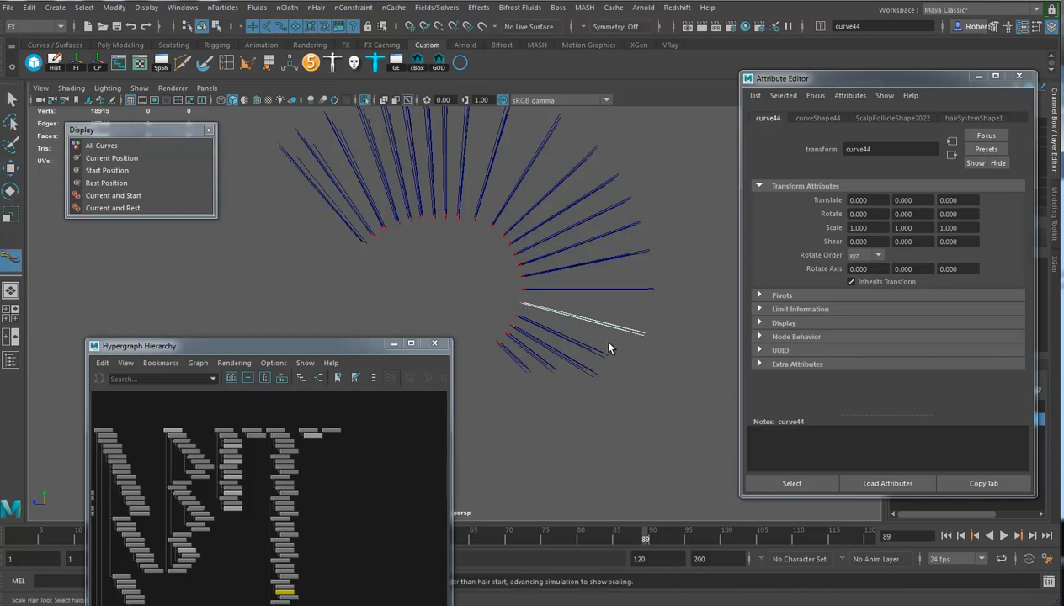
{"action": "left_click", "coordinate": [10, 167]}
{"action": "left_click", "coordinate": [608, 290]}
{"action": "left_click", "coordinate": [8, 259]}
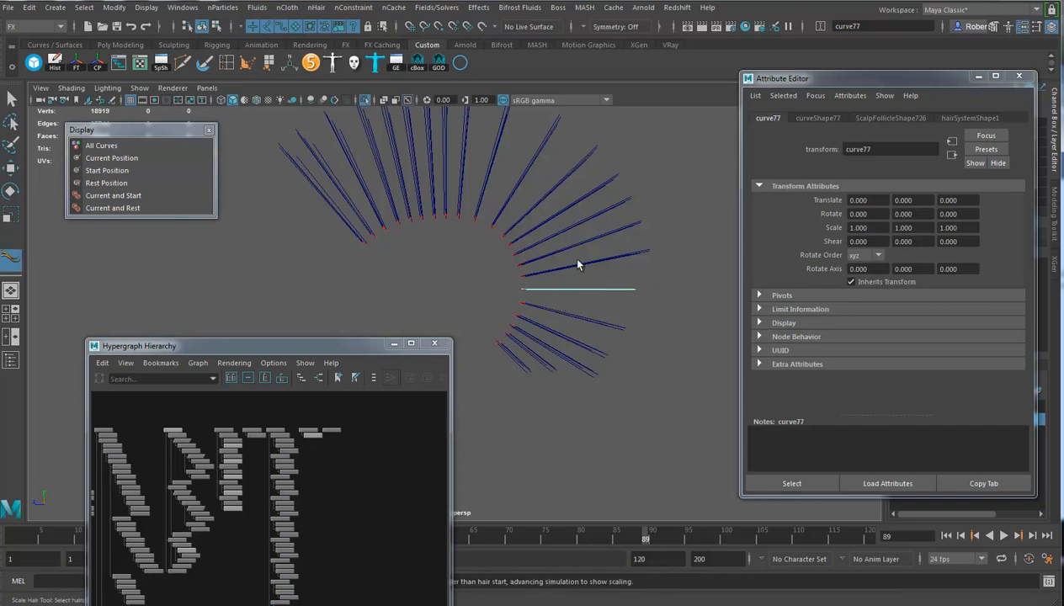
- Shorten the clump just above the horizontal one, and trim the horizontal clump a little more to even out the taper
{"action": "left_click", "coordinate": [10, 168]}
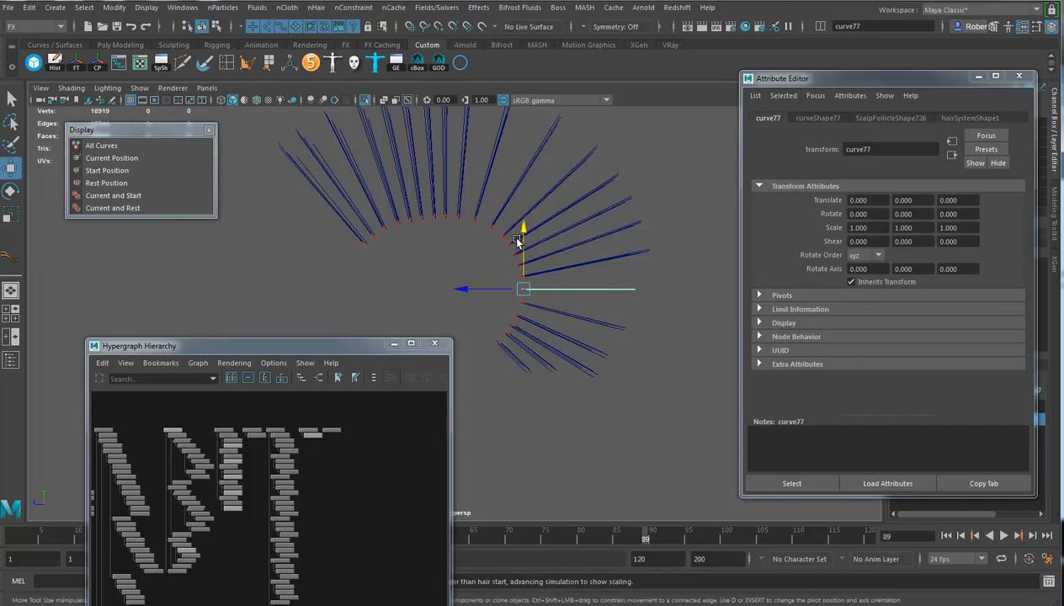
{"action": "left_click", "coordinate": [607, 259]}
{"action": "left_click", "coordinate": [11, 254]}
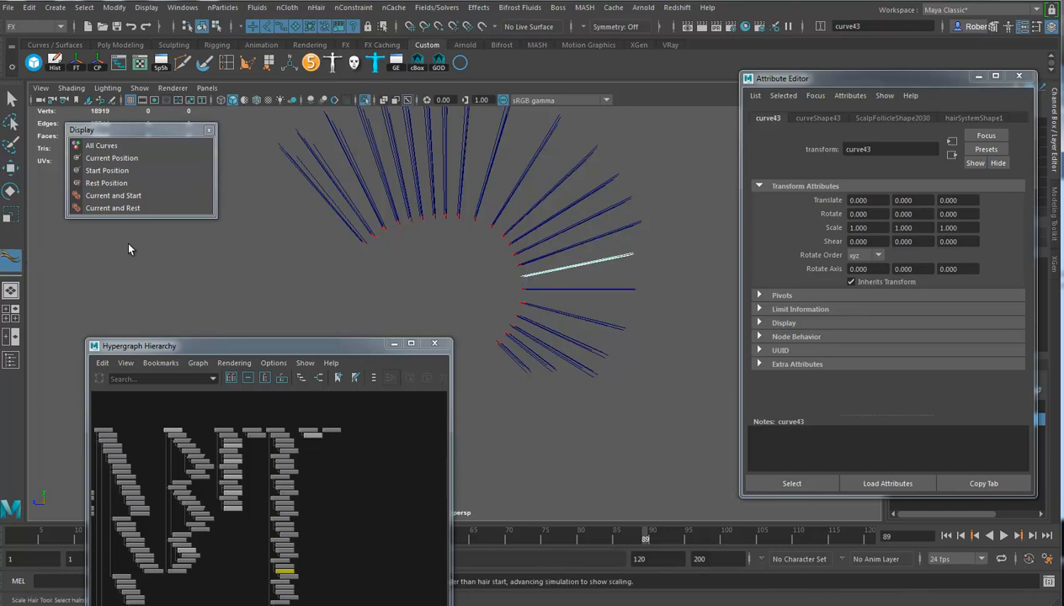
{"action": "left_click", "coordinate": [601, 290]}
{"action": "left_click", "coordinate": [10, 259]}
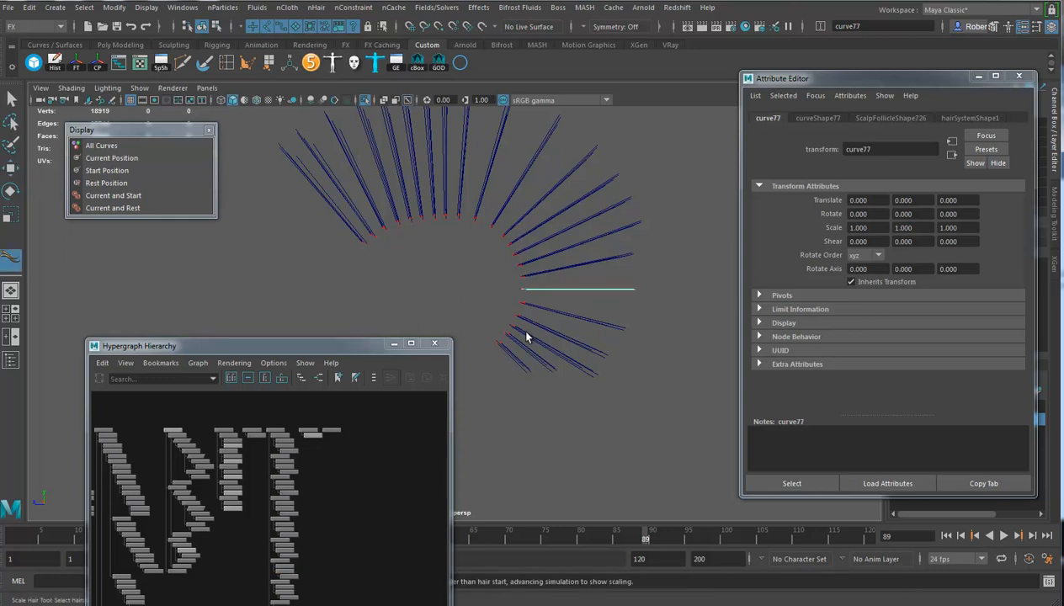
{"action": "key", "text": "w"}
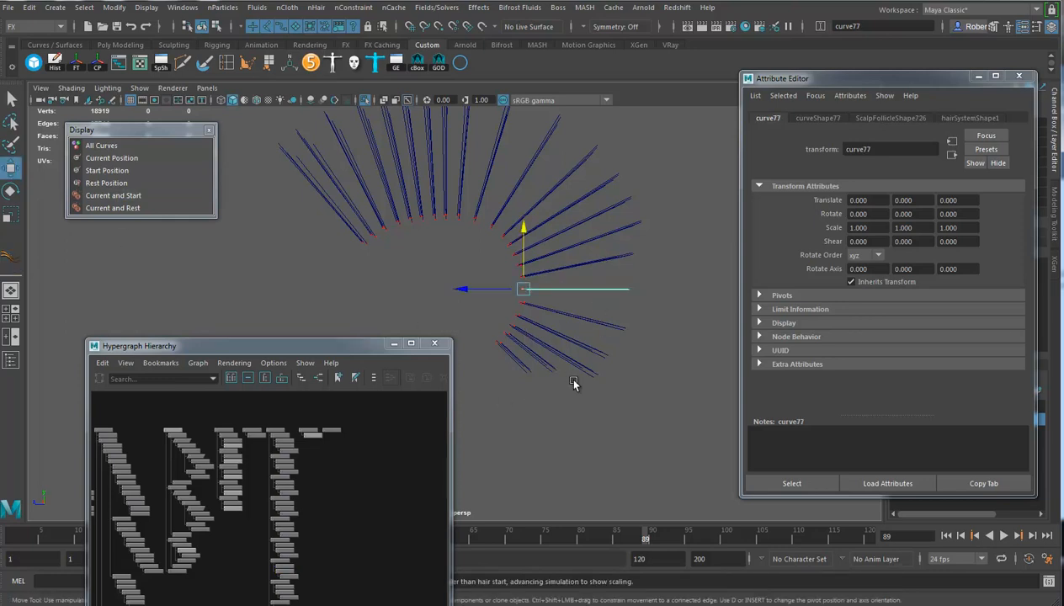
- Try to move and rescale the third clump from the nape, and undo both changes
{"action": "left_click", "coordinate": [572, 372]}
{"action": "mouse_move", "coordinate": [573, 377]}
{"action": "middle_mouse_down"}
{"action": "mouse_move", "coordinate": [593, 385]}
{"action": "mouse_move", "coordinate": [576, 381]}
{"action": "middle_mouse_up"}
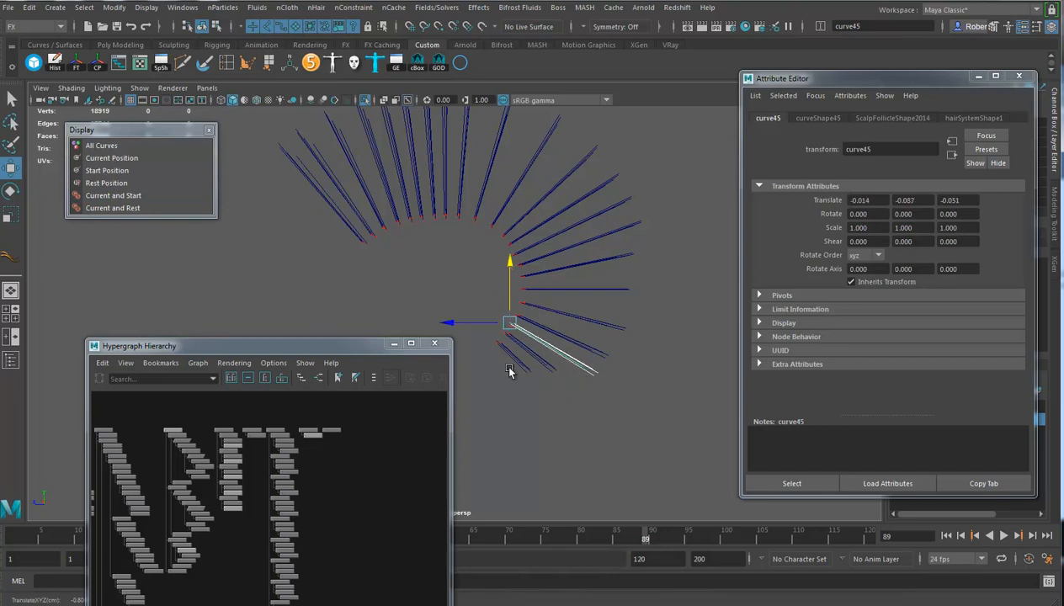
{"action": "key", "text": "ctrl+z"}
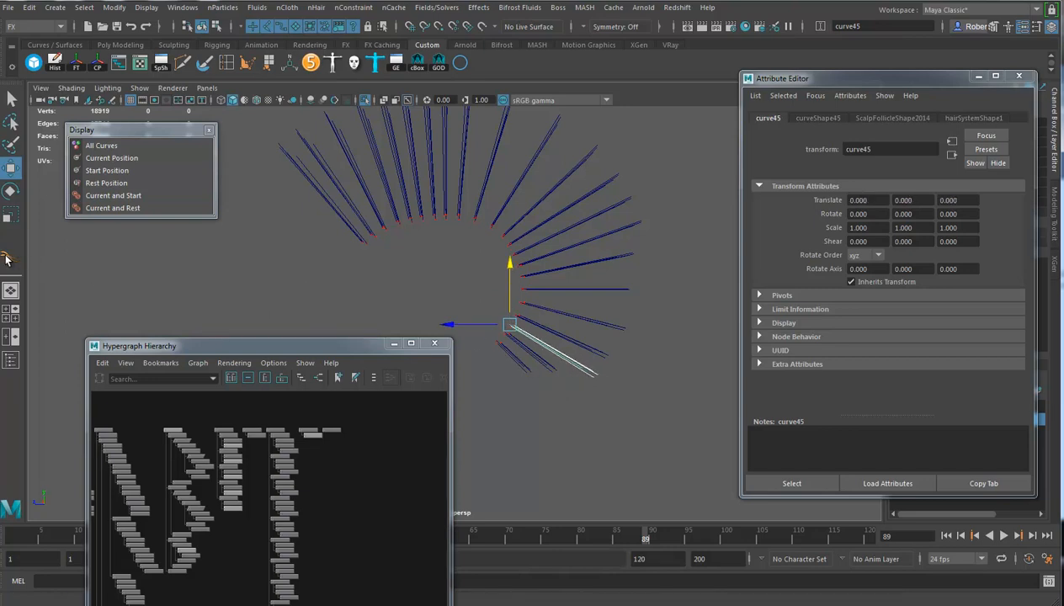
{"action": "left_click", "coordinate": [6, 259]}
{"action": "left_click_drag", "start_coordinate": [595, 296], "coordinate": [378, 228]}
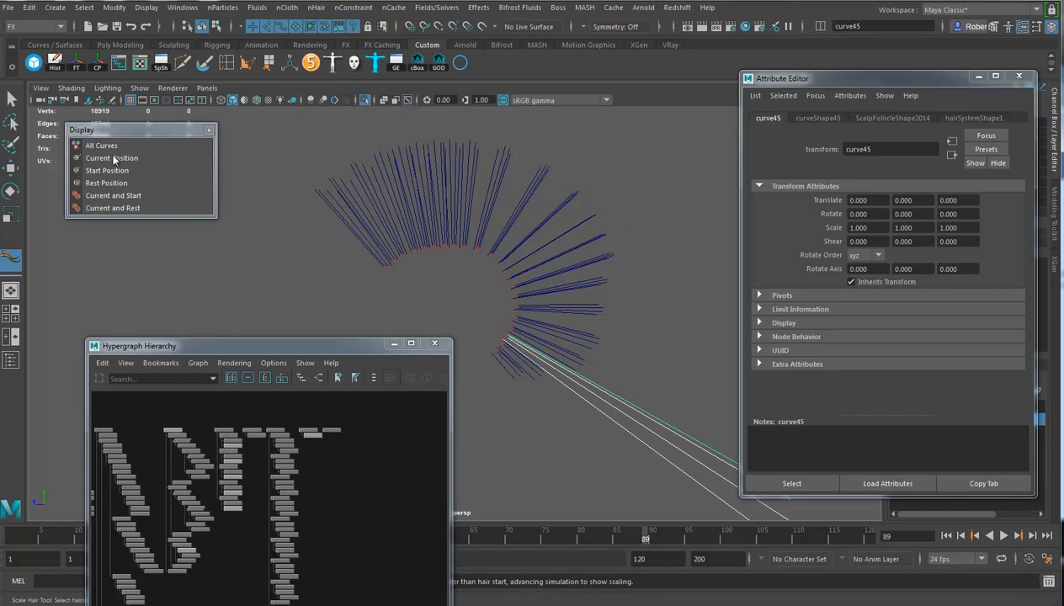
{"action": "key", "text": "ctrl+z"}
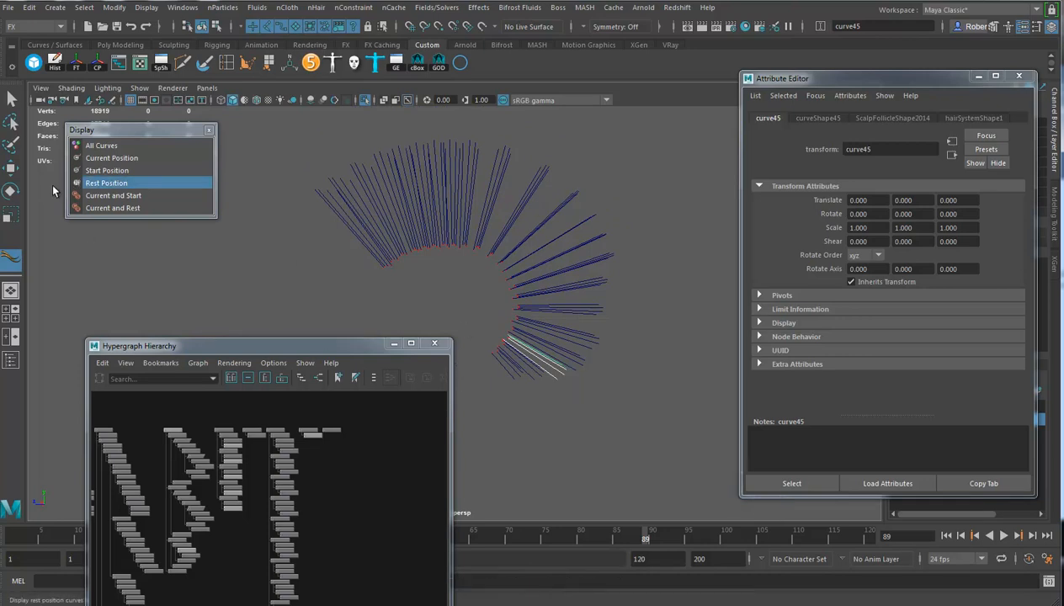
- Select the last CVs of all start curves, try adjusting the hair tips, and undo the changes
{"action": "left_click", "coordinate": [8, 170]}
{"action": "left_click_drag", "start_coordinate": [320, 200], "coordinate": [538, 250]}
{"action": "mouse_move", "coordinate": [584, 188]}
{"action": "left_mouse_down", "text": "shift"}
{"action": "mouse_move", "coordinate": [548, 386]}
{"action": "mouse_move", "coordinate": [536, 357]}
{"action": "mouse_move", "coordinate": [622, 361]}
{"action": "mouse_move", "coordinate": [544, 355]}
{"action": "left_mouse_up", "text": "shift"}
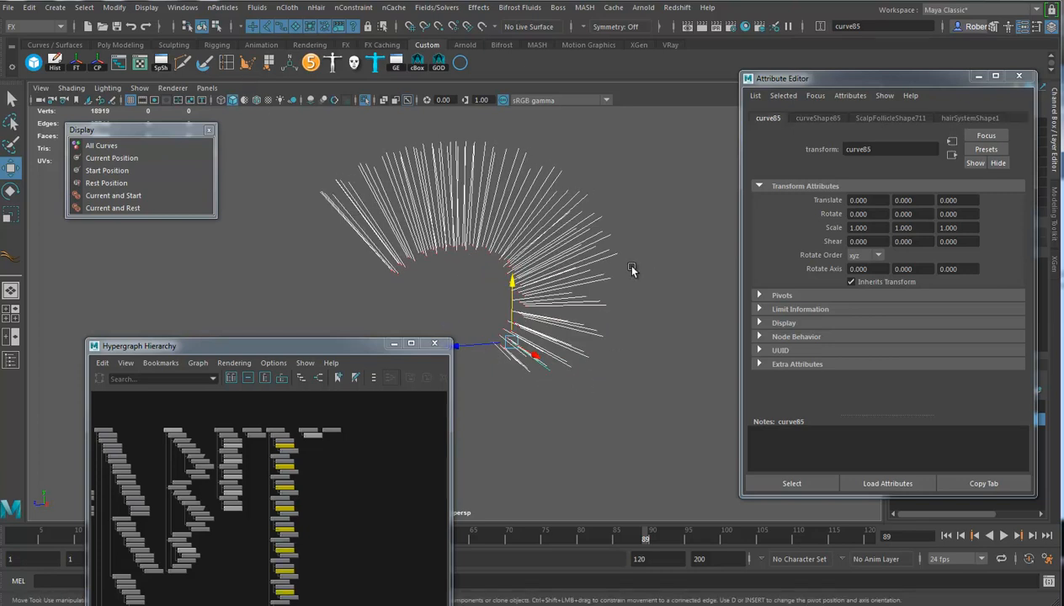
{"action": "left_click_drag", "start_coordinate": [598, 253], "coordinate": [561, 264], "text": "alt"}
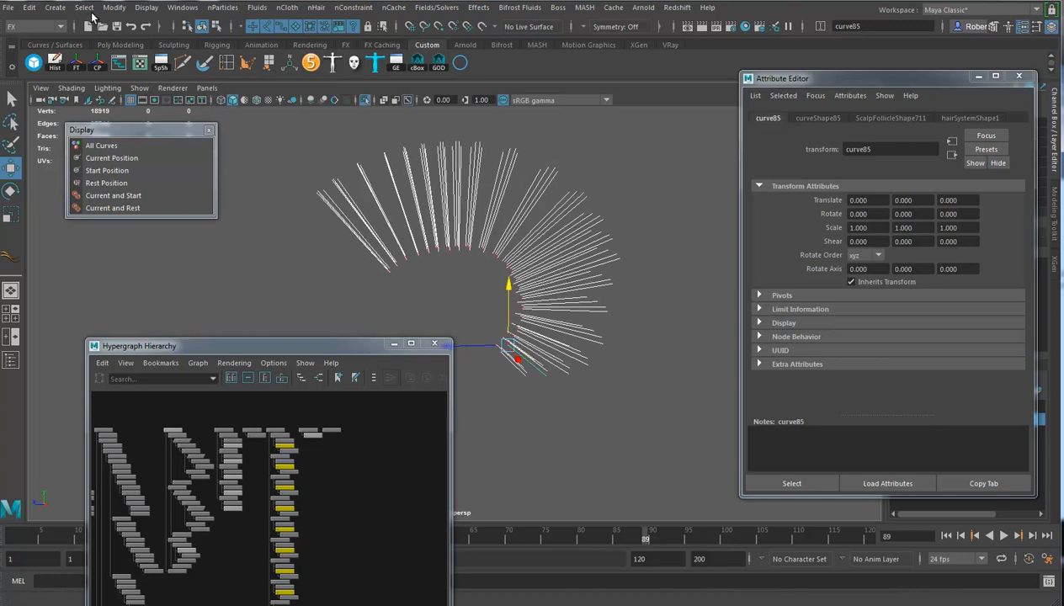
{"action": "left_click", "coordinate": [84, 8]}
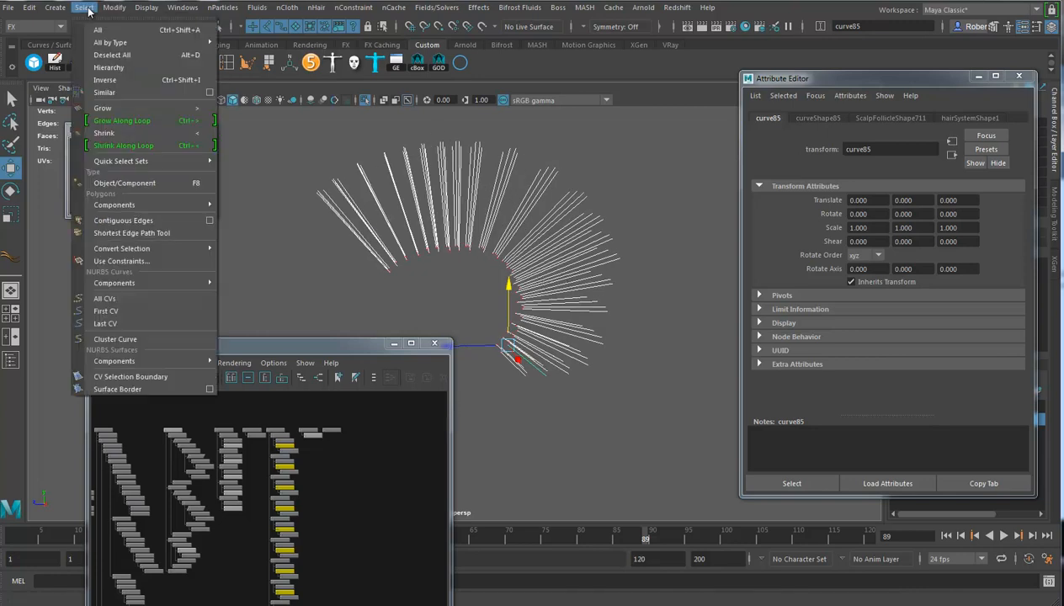
{"action": "left_click", "coordinate": [105, 324]}
{"action": "left_click_drag", "start_coordinate": [426, 254], "coordinate": [459, 262]}
{"action": "key", "text": "ctrl+z"}
{"action": "key", "text": "ctrl+z"}
{"action": "key", "text": "ctrl+z"}
- Select the last CVs of the front curves on one side of the mohawk and move the tips inward to stand upright
{"action": "left_click", "coordinate": [8, 211]}
{"action": "left_click_drag", "start_coordinate": [628, 292], "coordinate": [472, 203], "text": "alt"}
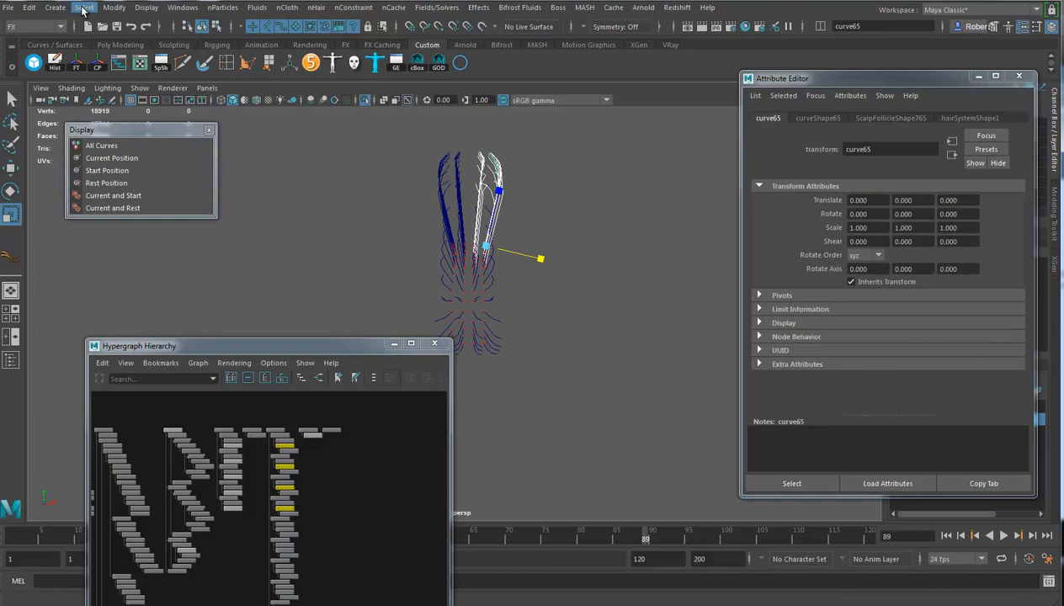
{"action": "left_click", "coordinate": [83, 8]}
{"action": "left_click", "coordinate": [132, 322]}
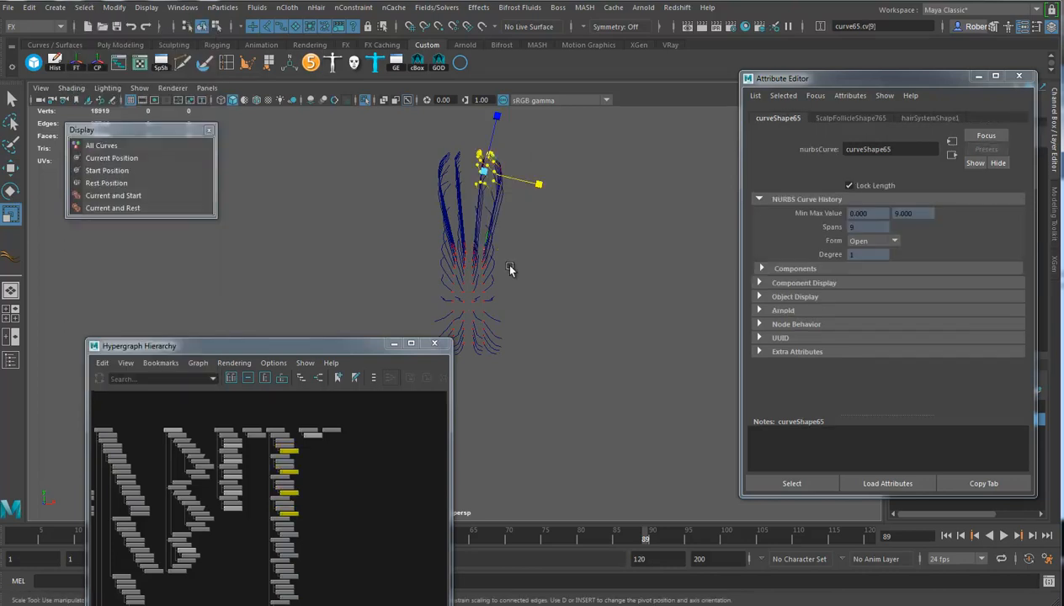
{"action": "key", "text": "w"}
{"action": "left_click_drag", "start_coordinate": [485, 172], "coordinate": [462, 77]}
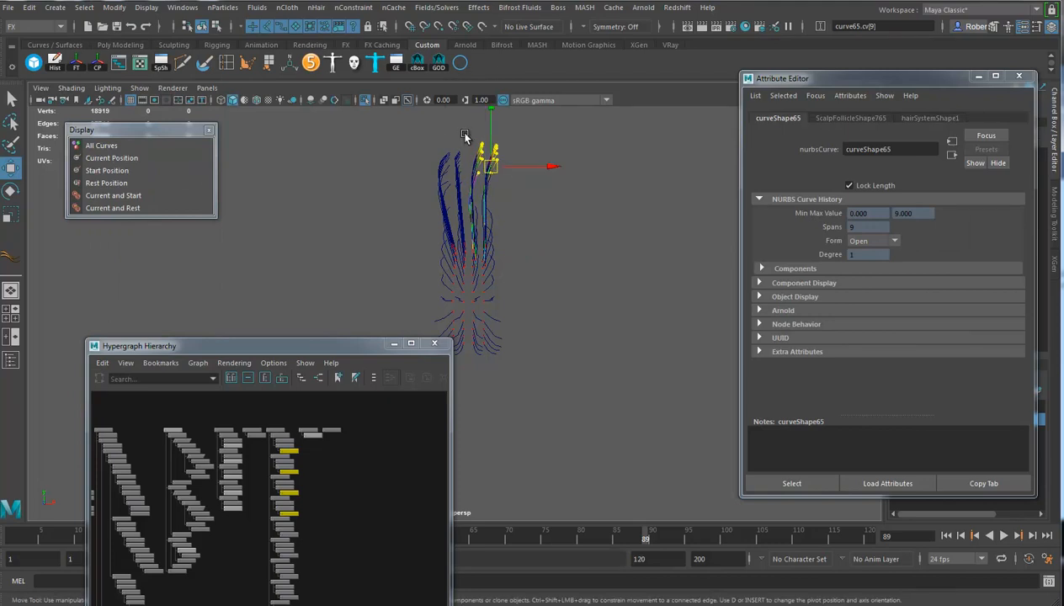
- Select the last CVs of the opposite front rows and the outermost row in turn, and pull their tips toward the centerline
{"action": "left_click_drag", "start_coordinate": [444, 214], "coordinate": [427, 221]}
{"action": "key", "text": "g"}
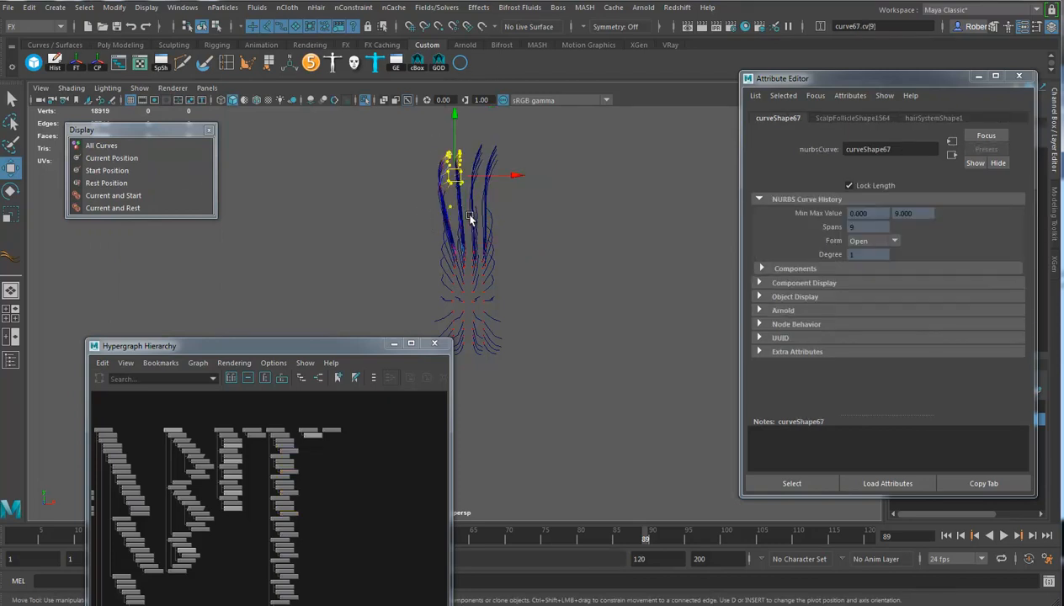
{"action": "left_click_drag", "start_coordinate": [456, 176], "coordinate": [483, 103]}
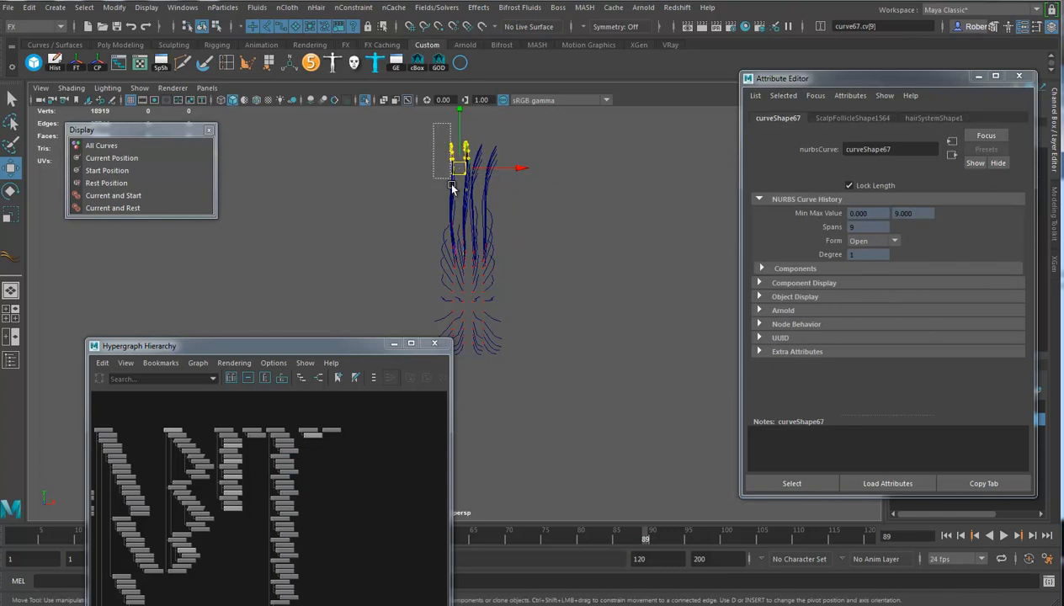
{"action": "left_click_drag", "start_coordinate": [458, 199], "coordinate": [457, 202]}
{"action": "left_click_drag", "start_coordinate": [449, 164], "coordinate": [486, 198]}
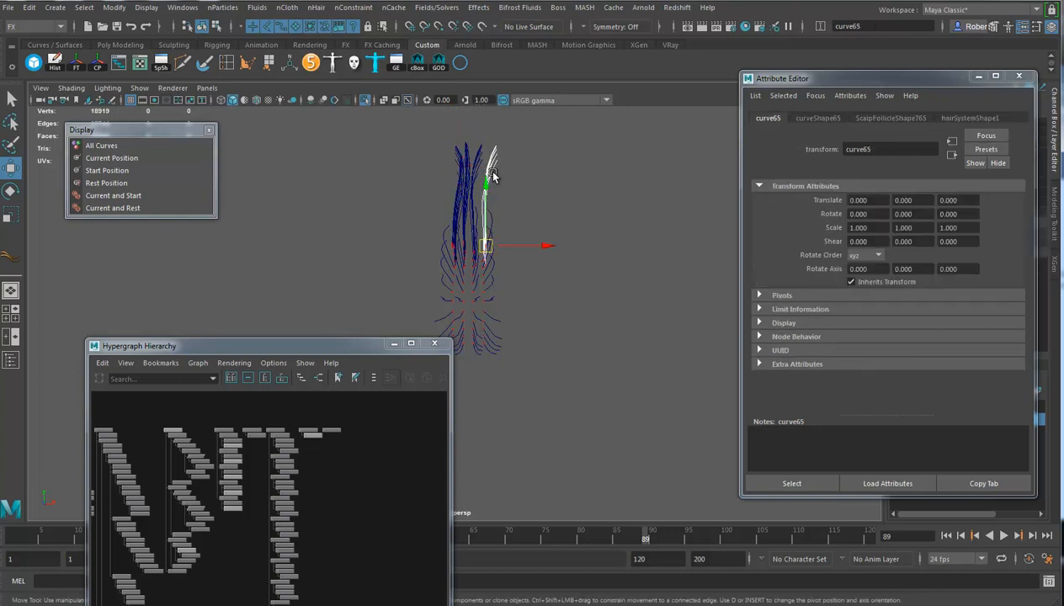
{"action": "key", "text": "g"}
{"action": "left_click_drag", "start_coordinate": [495, 158], "coordinate": [427, 67]}
- Select the last CVs of all the back-of-head curves and scale their tips inward to narrow the mohawk
{"action": "left_click_drag", "start_coordinate": [494, 278], "coordinate": [537, 207], "text": "alt"}
{"action": "left_click_drag", "start_coordinate": [550, 236], "coordinate": [464, 340], "text": "alt"}
{"action": "key", "text": "g"}
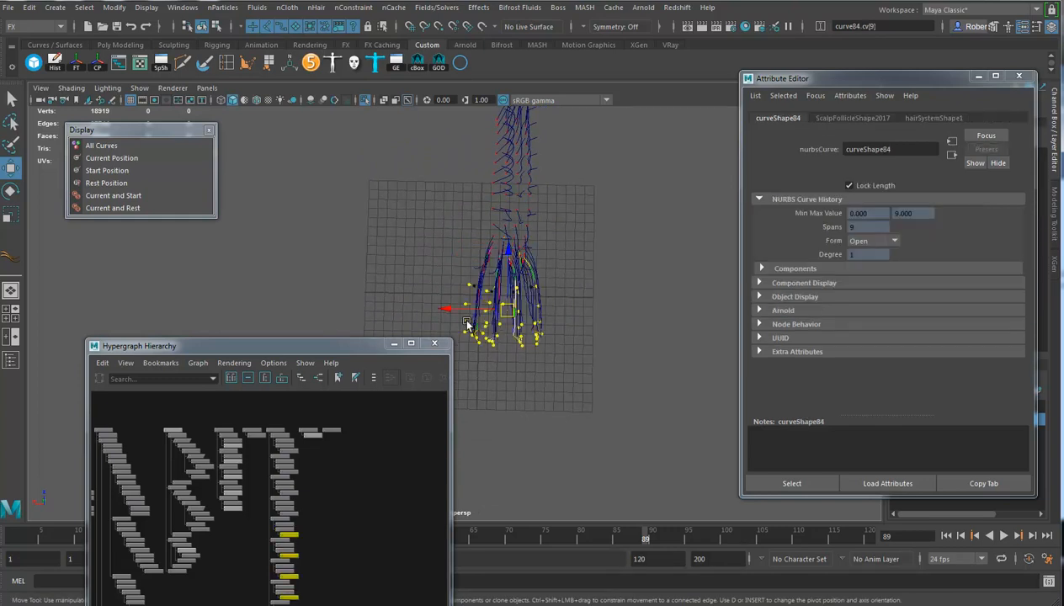
{"action": "key", "text": "e"}
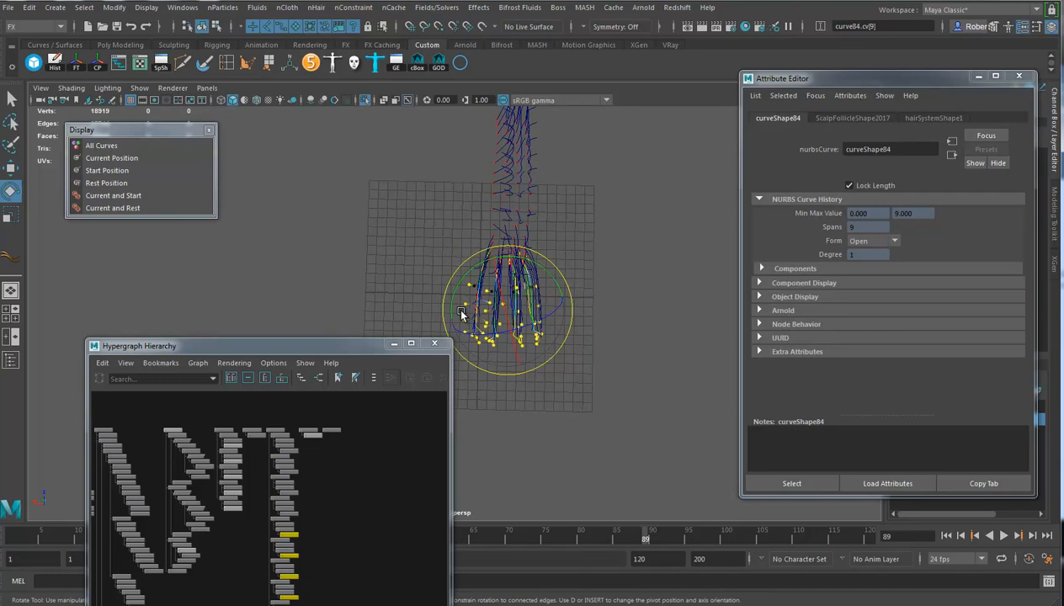
{"action": "key", "text": "r"}
{"action": "left_click_drag", "start_coordinate": [461, 329], "coordinate": [473, 330]}
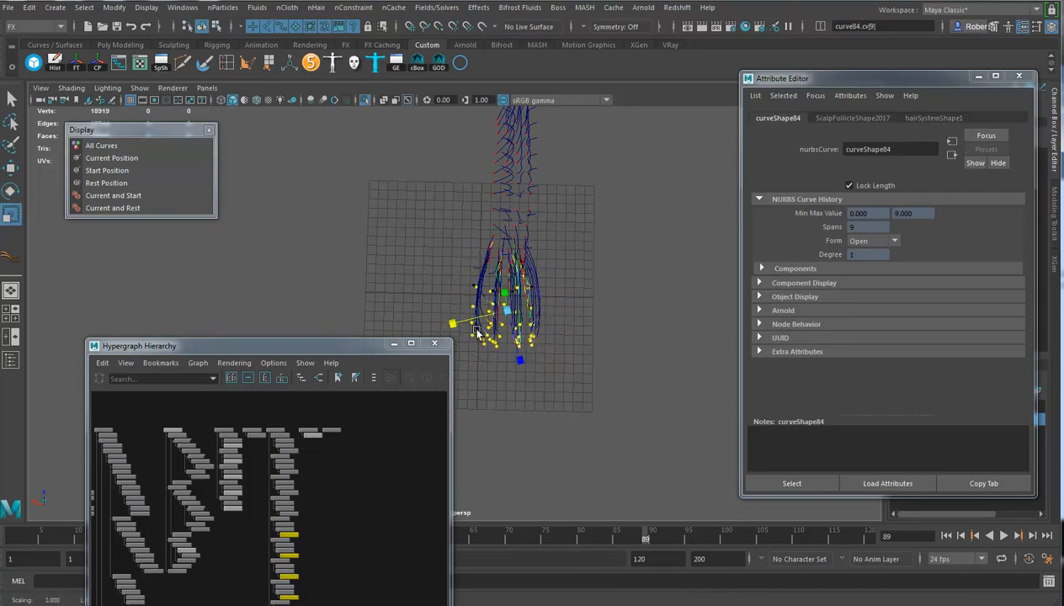
- Move the tips of the back-of-head curves straight back so the strands straighten out
{"action": "key", "text": "w"}
{"action": "left_click_drag", "start_coordinate": [510, 252], "coordinate": [495, 525]}
{"action": "left_click_drag", "start_coordinate": [497, 264], "coordinate": [497, 464]}
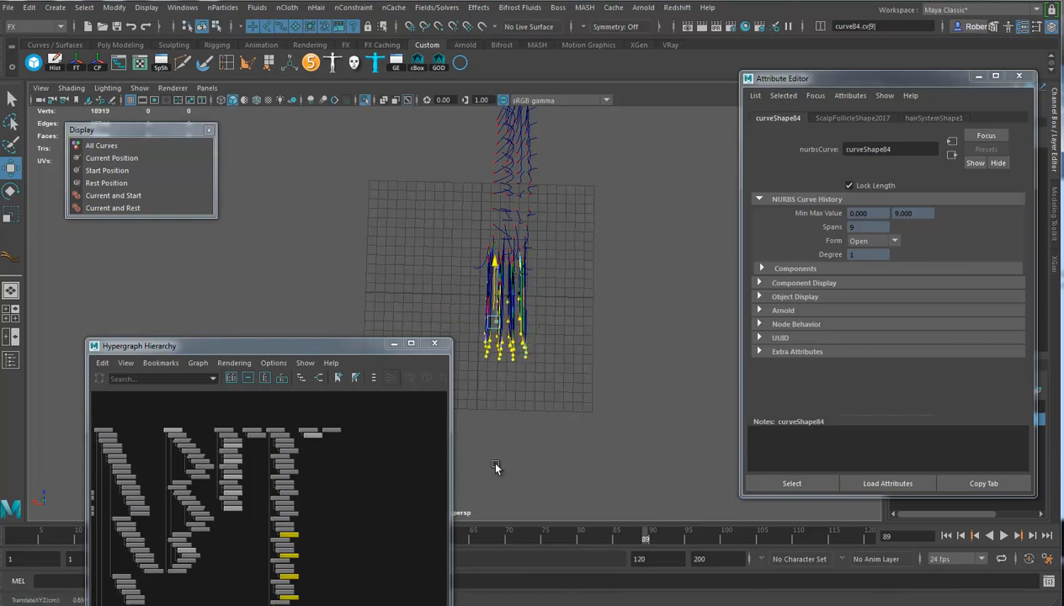
- Select the tip CVs of two neighboring back rows on one side and pull them farther backward to straighten them
{"action": "left_click_drag", "start_coordinate": [495, 263], "coordinate": [507, 313]}
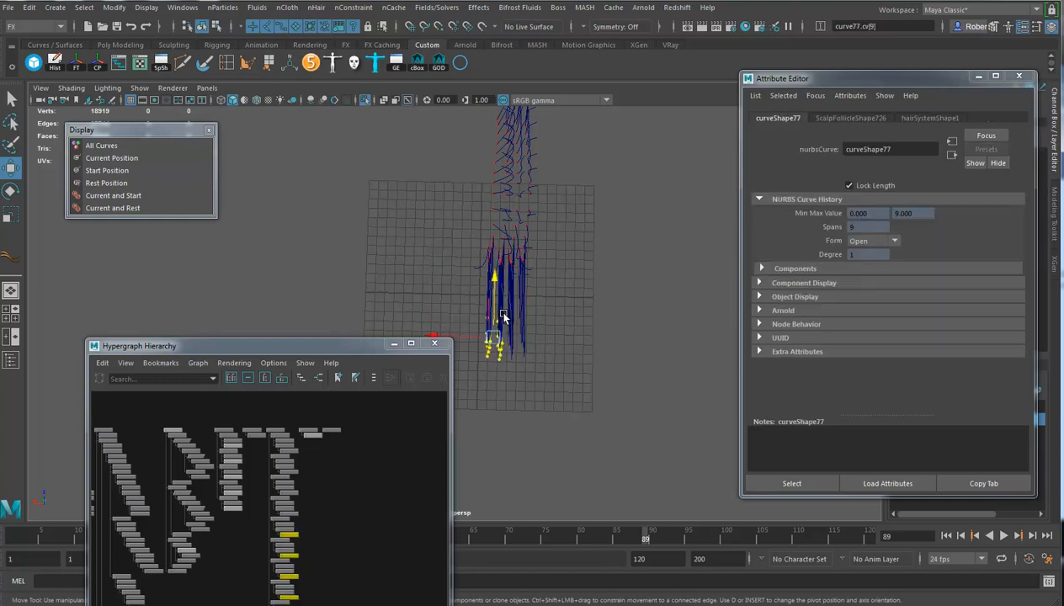
{"action": "middle_click_drag", "start_coordinate": [496, 375], "coordinate": [475, 450]}
{"action": "middle_click_drag", "start_coordinate": [483, 329], "coordinate": [489, 425]}
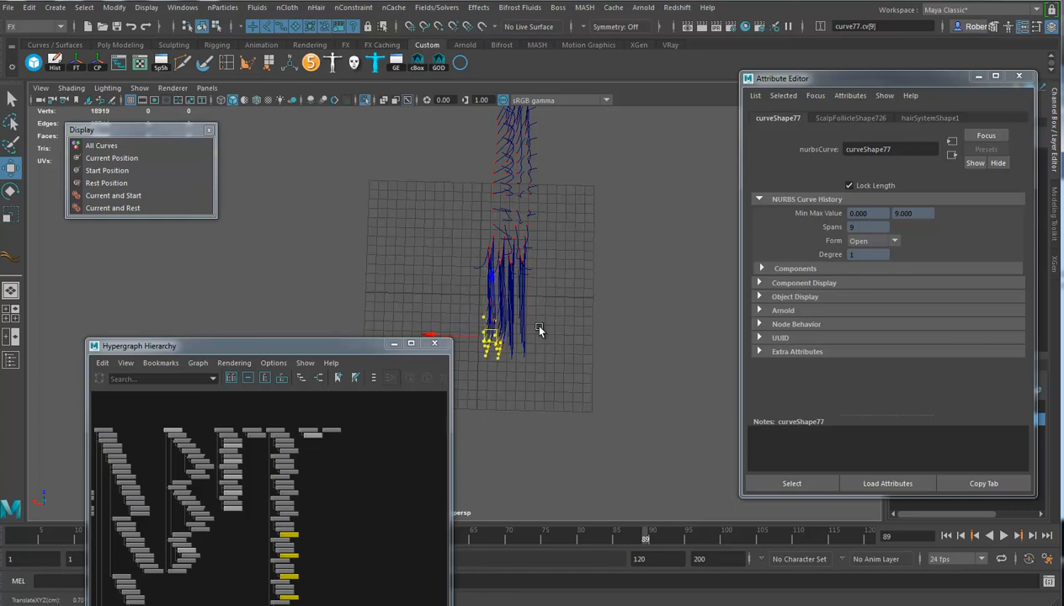
{"action": "left_click_drag", "start_coordinate": [501, 362], "coordinate": [492, 478]}
- Adjust the tips of the remaining back rows, pulling them backward into line with the other rows
{"action": "left_click_drag", "start_coordinate": [562, 291], "coordinate": [517, 375]}
{"action": "left_click_drag", "start_coordinate": [522, 325], "coordinate": [465, 520]}
{"action": "left_click_drag", "start_coordinate": [470, 369], "coordinate": [497, 292]}
{"action": "key", "text": "F9"}
{"action": "left_click_drag", "start_coordinate": [486, 335], "coordinate": [482, 337]}
{"action": "left_click_drag", "start_coordinate": [511, 396], "coordinate": [483, 401]}
- Select the last CVs of the back-of-head curves and raise their tips so the hair curves upward in profile
{"action": "left_click_drag", "start_coordinate": [576, 245], "coordinate": [498, 334], "text": "alt"}
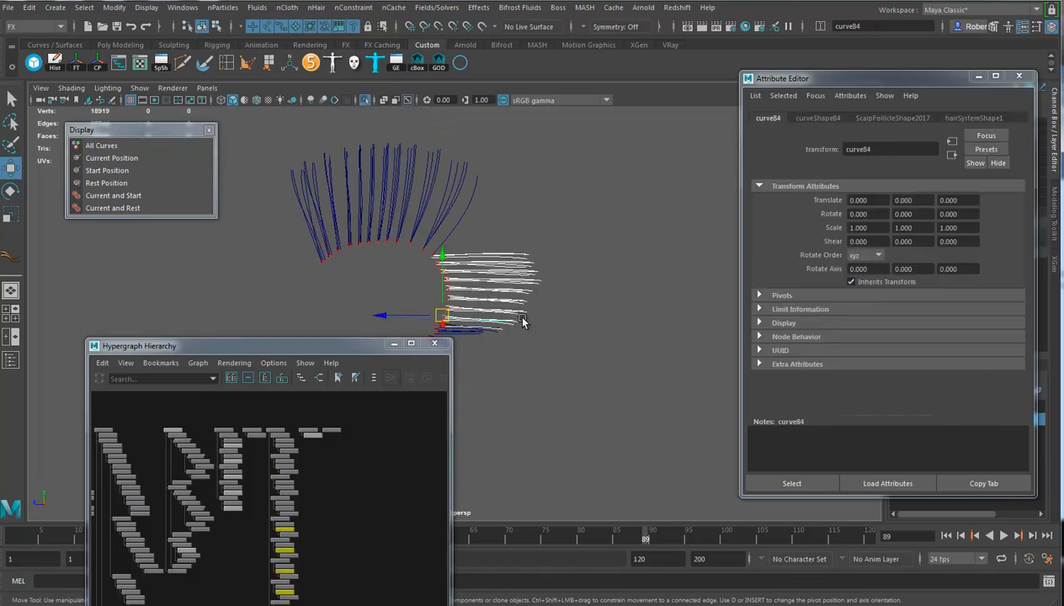
{"action": "key", "text": "g"}
{"action": "left_click_drag", "start_coordinate": [523, 235], "coordinate": [502, 190]}
{"action": "key", "text": "ctrl+z"}
{"action": "left_click_drag", "start_coordinate": [466, 262], "coordinate": [581, 265]}
{"action": "left_click_drag", "start_coordinate": [527, 212], "coordinate": [505, 88]}
- Select the rear crown clump's last CVs and pull its tips backward to close the gap to the back hair
{"action": "left_click_drag", "start_coordinate": [445, 229], "coordinate": [522, 212]}
{"action": "left_click_drag", "start_coordinate": [491, 150], "coordinate": [446, 201]}
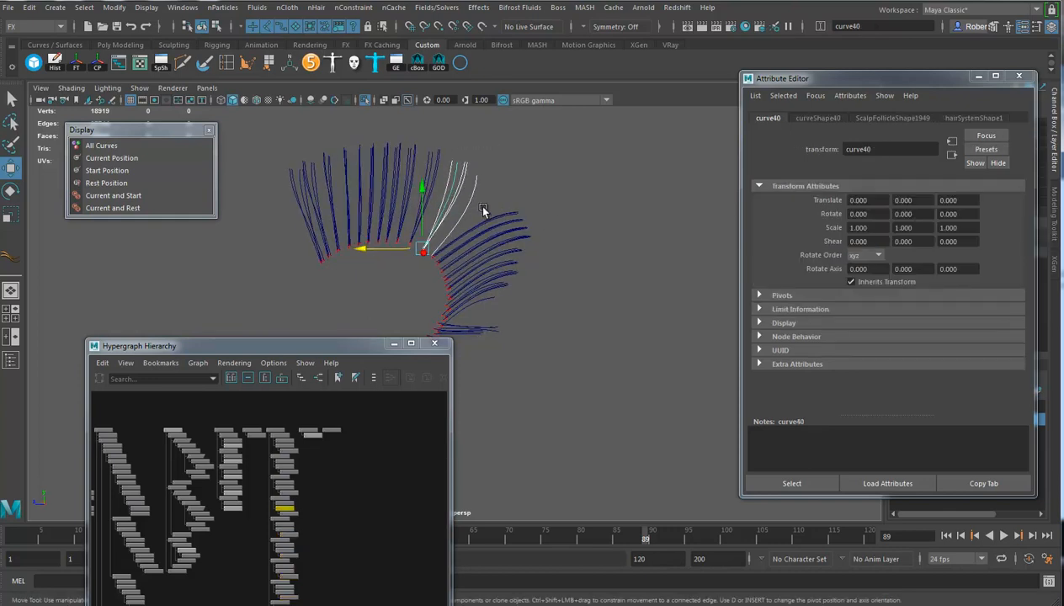
{"action": "key", "text": "g"}
{"action": "left_click_drag", "start_coordinate": [437, 168], "coordinate": [562, 135]}
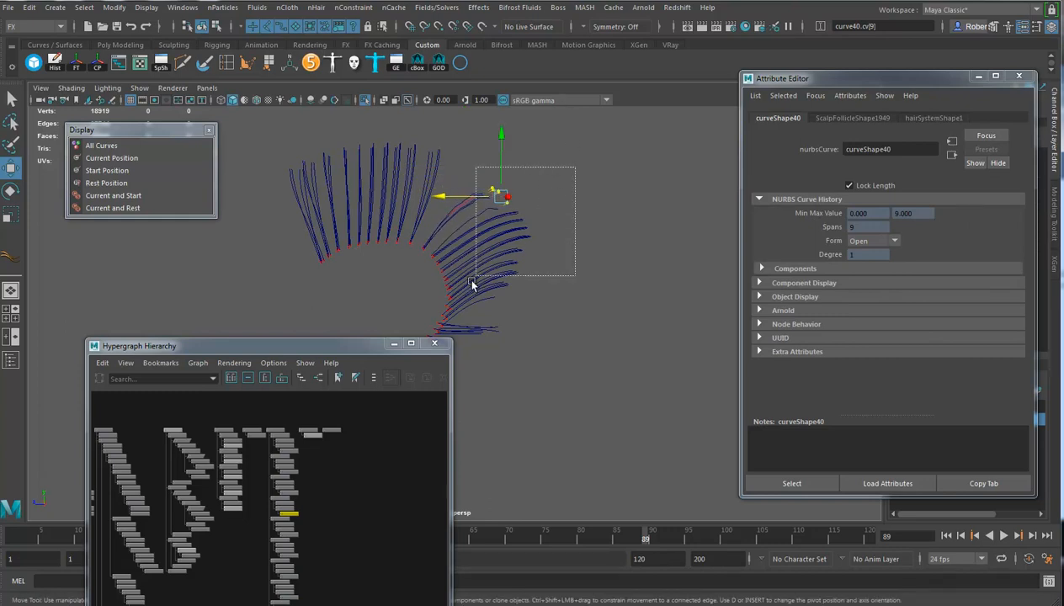
- Select the last CVs of the curves behind the crown and raise their tips to steepen the upward sweep
{"action": "left_click_drag", "start_coordinate": [483, 272], "coordinate": [476, 278]}
{"action": "key", "text": "g"}
{"action": "left_click_drag", "start_coordinate": [480, 238], "coordinate": [511, 242]}
- Select the last CVs of the lower back clumps just above the nape and pull their tips upward
{"action": "left_click_drag", "start_coordinate": [482, 311], "coordinate": [515, 323]}
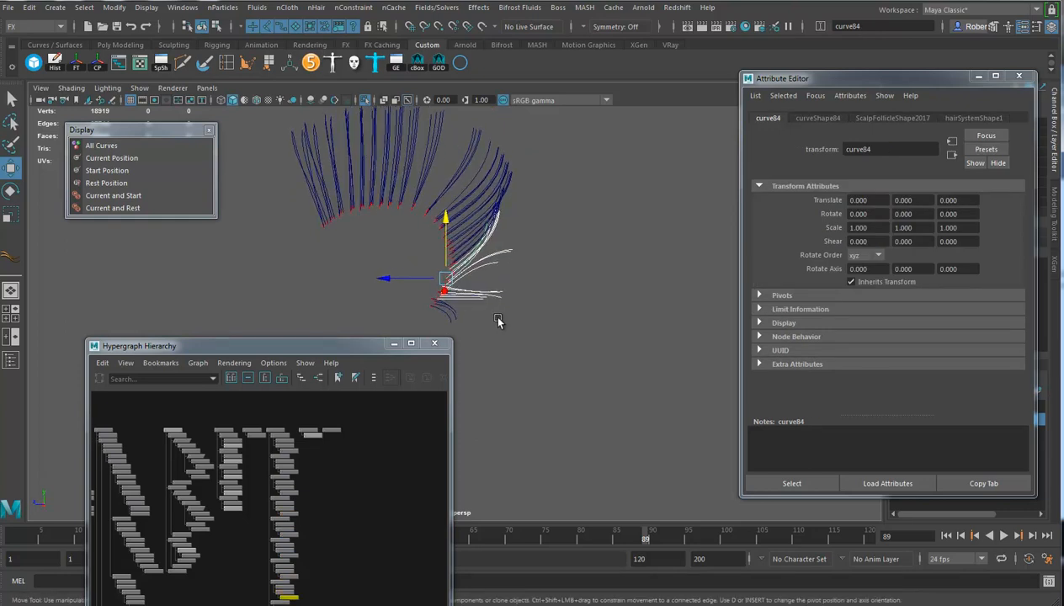
{"action": "key", "text": "ctrl+F9"}
{"action": "left_click_drag", "start_coordinate": [506, 280], "coordinate": [548, 261], "text": "alt"}
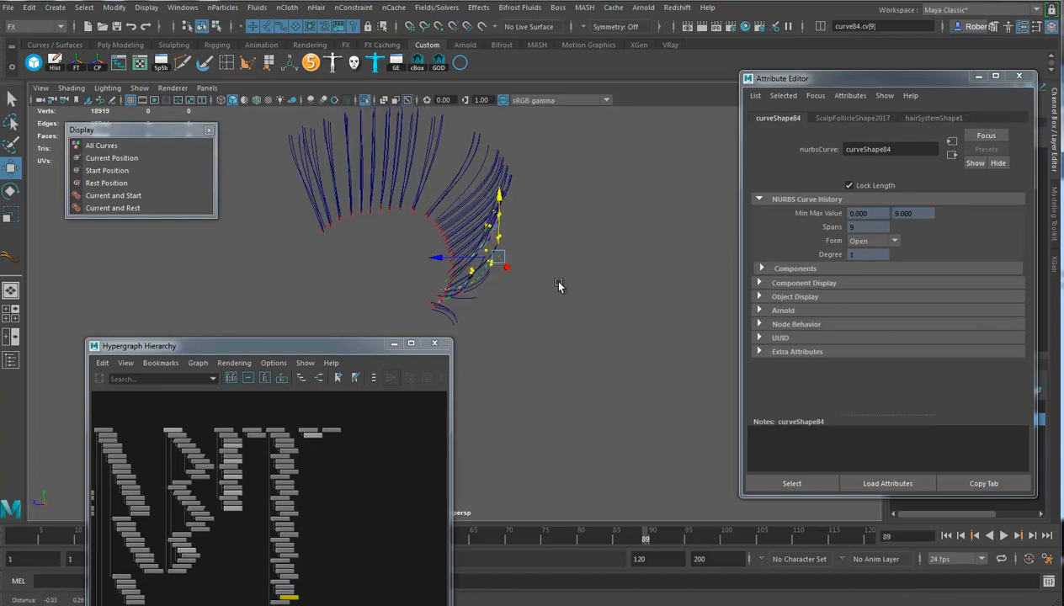
- Select the last CVs of the two uppermost back clumps and move their tips up and forward toward the crown hair
{"action": "middle_click_drag", "start_coordinate": [519, 233], "coordinate": [550, 304], "text": "alt"}
{"action": "left_click_drag", "start_coordinate": [541, 244], "coordinate": [539, 244]}
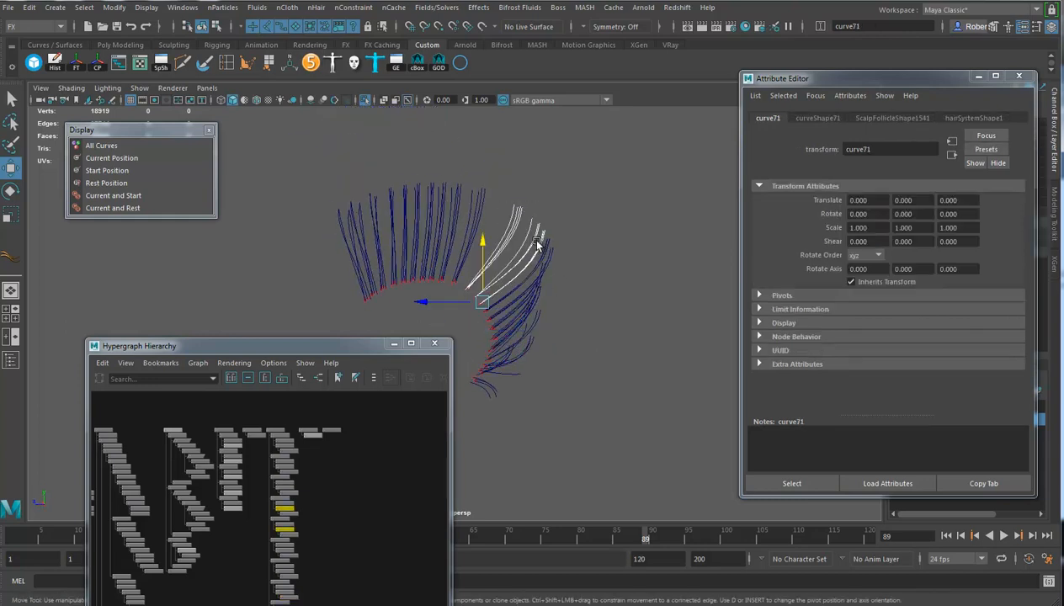
{"action": "key", "text": "ctrl+F9"}
{"action": "left_click_drag", "start_coordinate": [517, 202], "coordinate": [503, 160]}
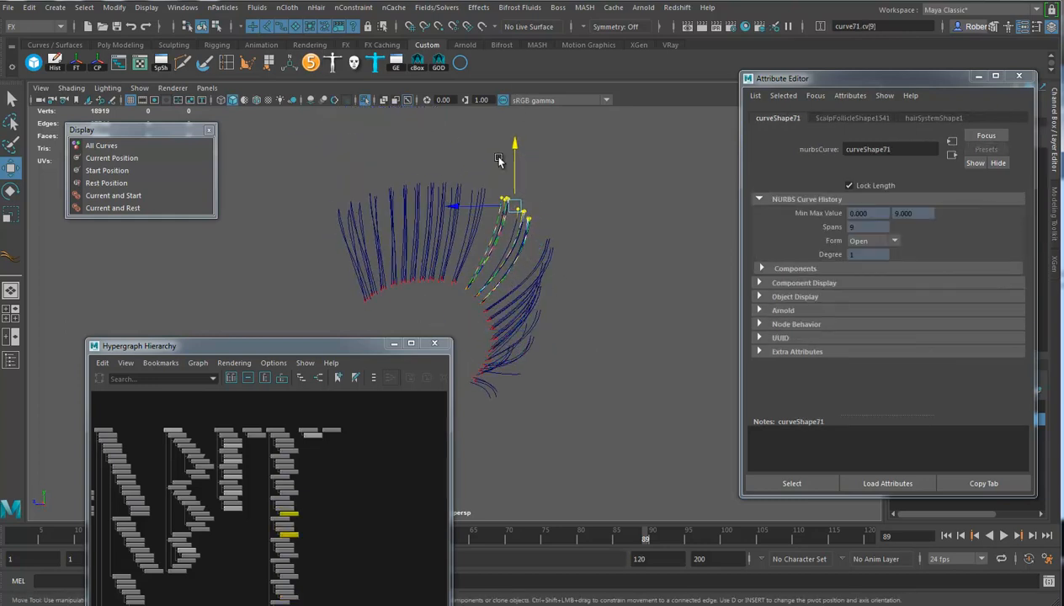
- Select the last CVs of the rear crown clumps and reposition their tips to blend the top into the back
{"action": "left_click_drag", "start_coordinate": [449, 209], "coordinate": [516, 109]}
{"action": "key", "text": "ctrl+F9"}
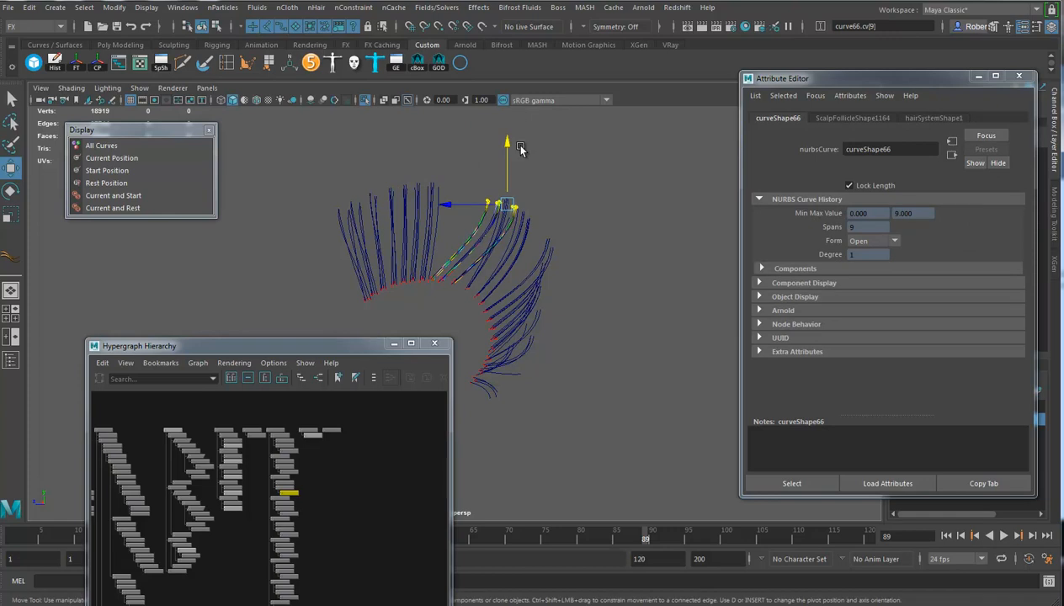
{"action": "left_click_drag", "start_coordinate": [508, 174], "coordinate": [423, 2]}
- Switch the hair display to Current Position and turn off the isolated view to show the whole character
{"action": "left_click_drag", "start_coordinate": [580, 308], "coordinate": [485, 265], "text": "alt"}
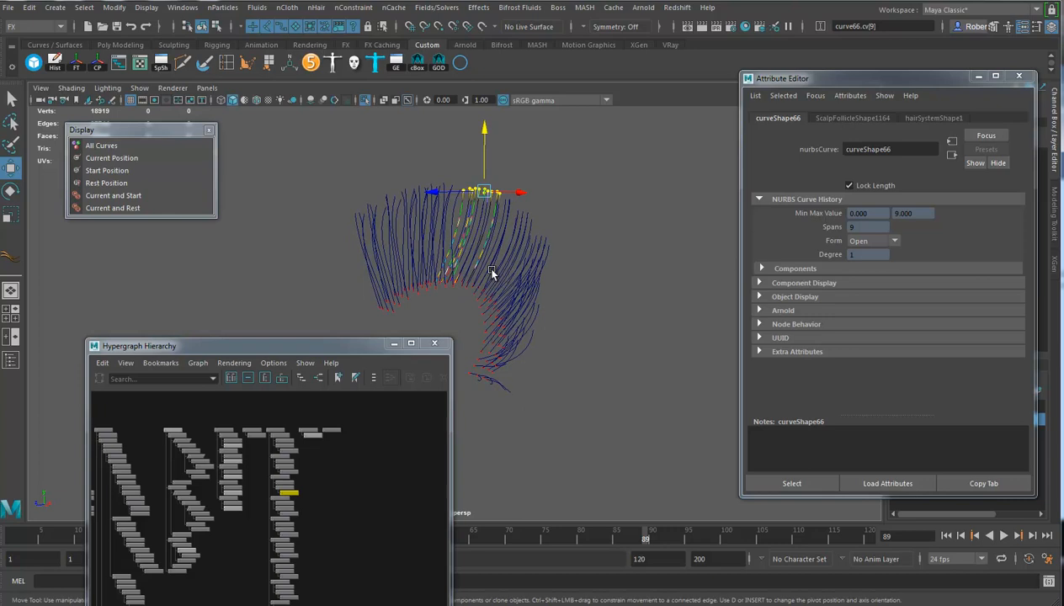
{"action": "left_click", "coordinate": [114, 158]}
{"action": "left_click", "coordinate": [124, 170]}
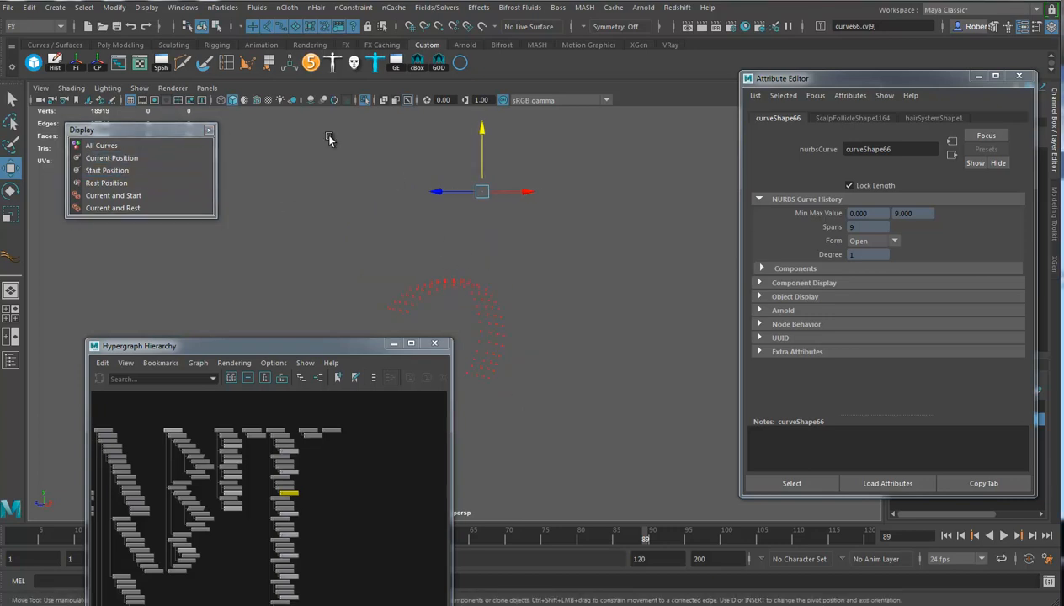
{"action": "left_click", "coordinate": [365, 102]}
- Return the timeline to frame 1 and close the floating Display options and the Hypergraph Hierarchy
{"action": "left_click_drag", "start_coordinate": [451, 245], "coordinate": [393, 225], "text": "alt"}
{"action": "left_click_drag", "start_coordinate": [26, 548], "coordinate": [4, 542]}
{"action": "left_click_drag", "start_coordinate": [429, 298], "coordinate": [504, 296], "text": "alt"}
{"action": "left_click_drag", "start_coordinate": [570, 343], "coordinate": [592, 299], "text": "alt"}
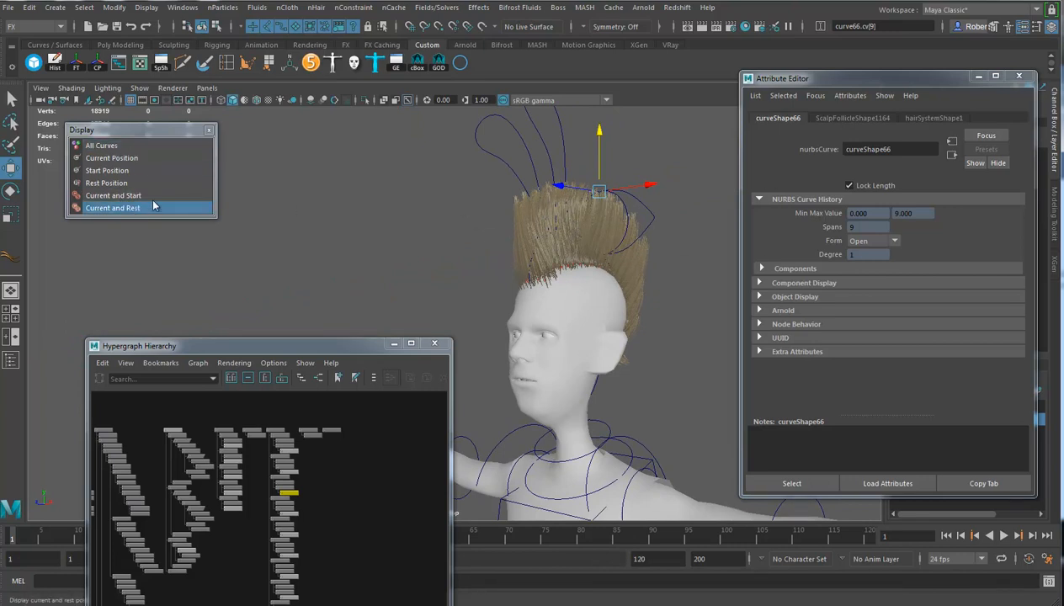
{"action": "left_click", "coordinate": [209, 130]}
{"action": "left_click", "coordinate": [434, 344]}
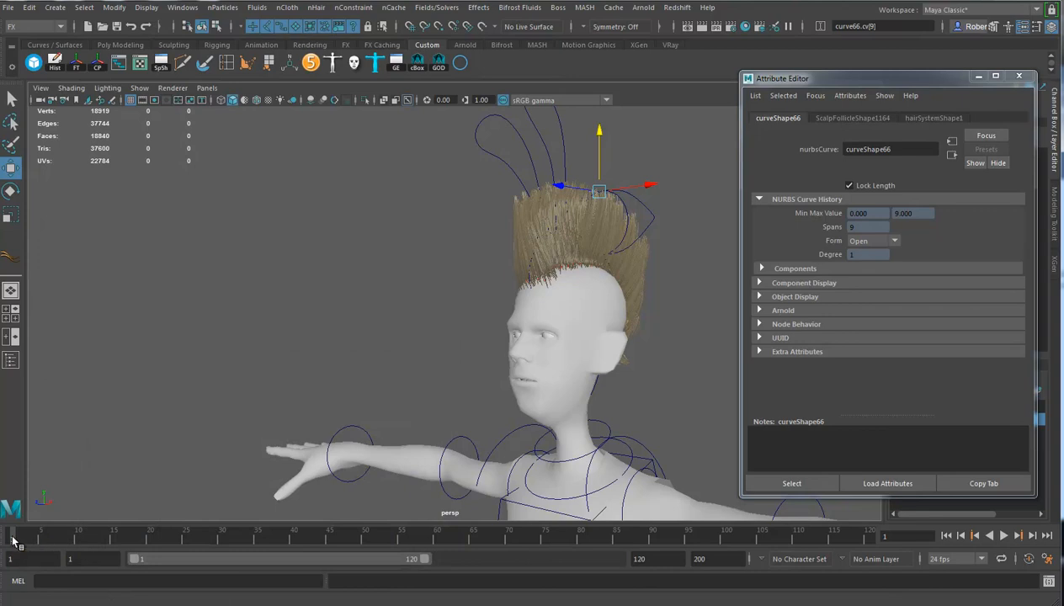
- Reopen the Hypergraph Hierarchy and select the Scalp mesh among the body geometry nodes
{"action": "left_click", "coordinate": [589, 277]}
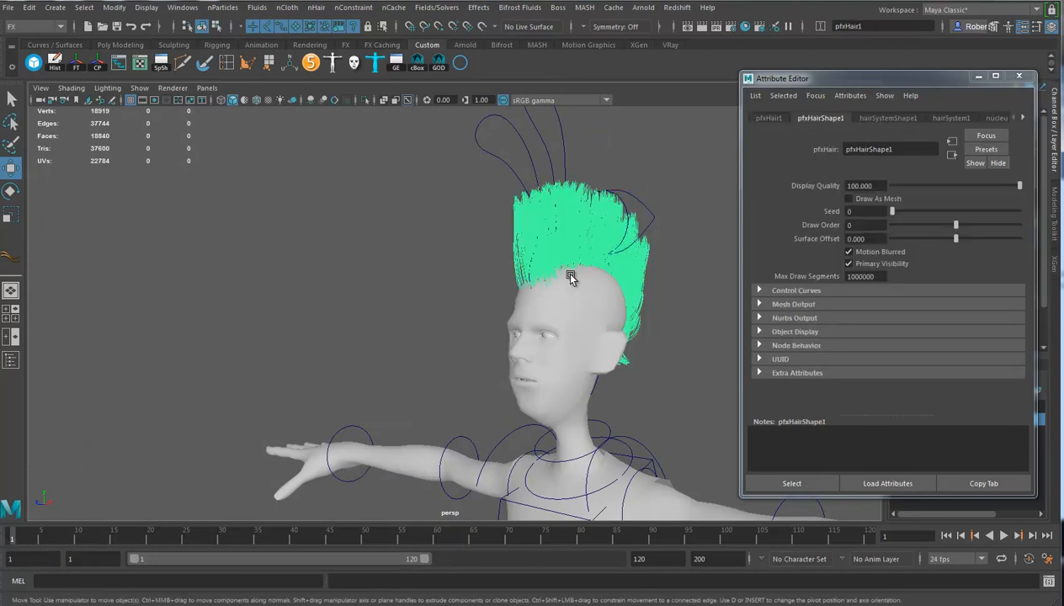
{"action": "left_click", "coordinate": [135, 65]}
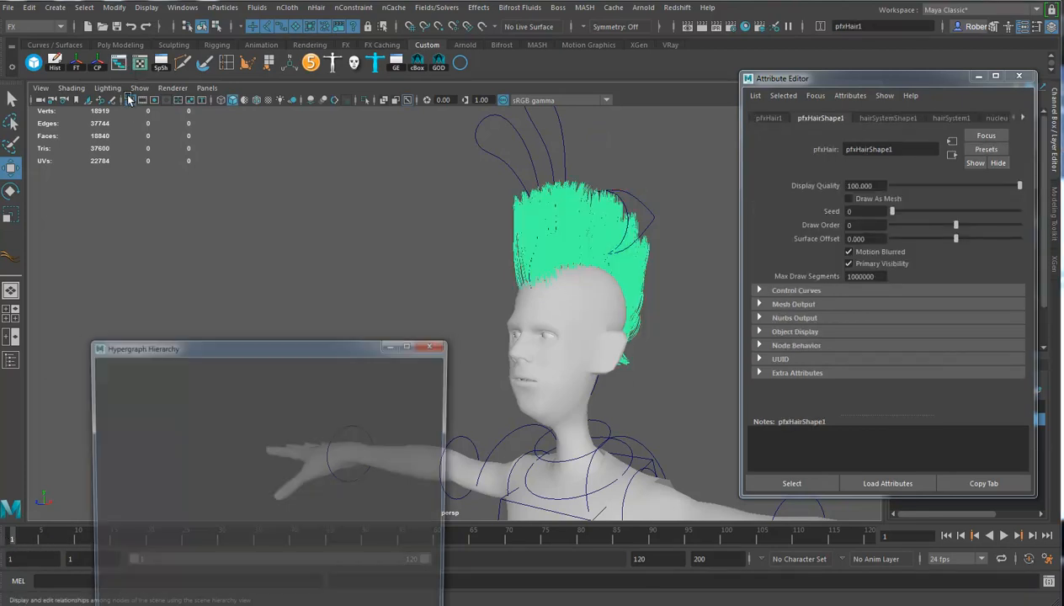
{"action": "key", "text": "f"}
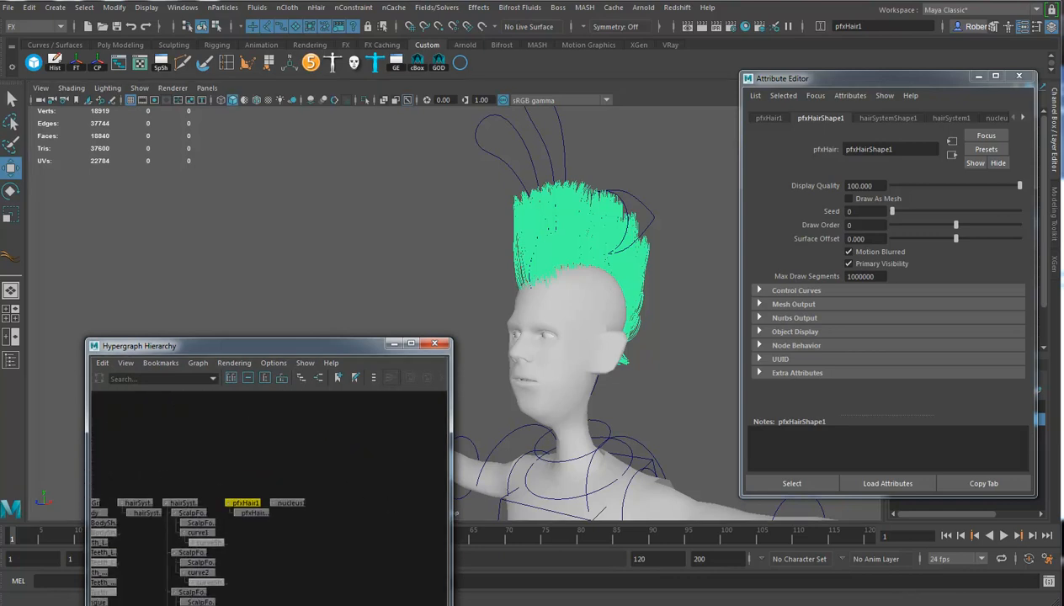
{"action": "middle_click_drag", "start_coordinate": [241, 528], "coordinate": [577, 506], "text": "alt"}
{"action": "middle_click_drag", "start_coordinate": [167, 510], "coordinate": [238, 416], "text": "alt"}
{"action": "right_click_drag", "start_coordinate": [315, 483], "coordinate": [229, 491], "text": "alt"}
{"action": "middle_click_drag", "start_coordinate": [236, 490], "coordinate": [236, 453], "text": "alt"}
{"action": "left_click", "coordinate": [252, 553]}
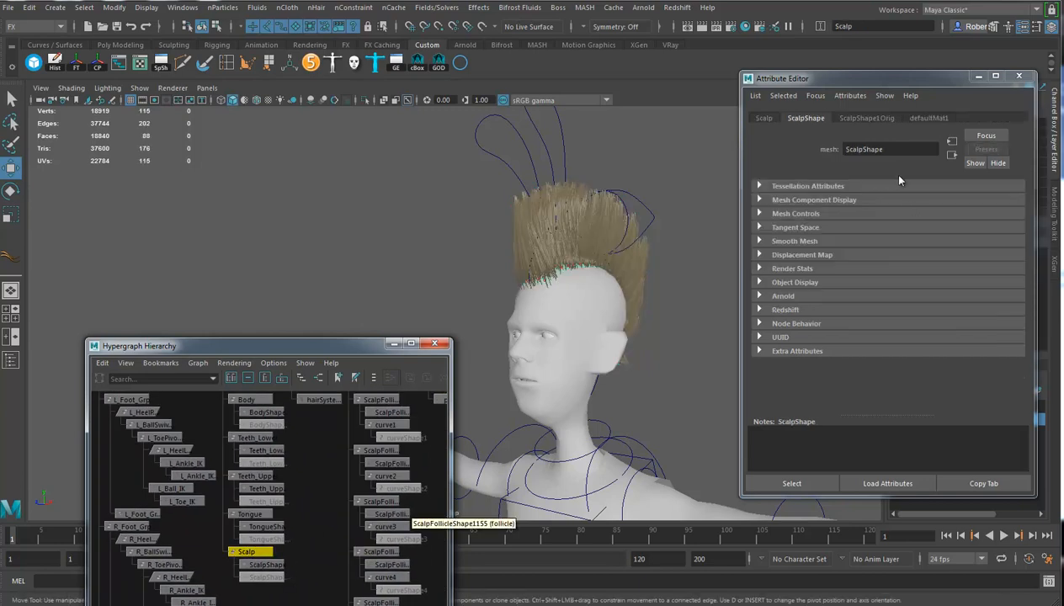
- Close the Attribute Editor and delete the Scalp's leftover ScalpShape1Orig node
{"action": "left_click", "coordinate": [1025, 78]}
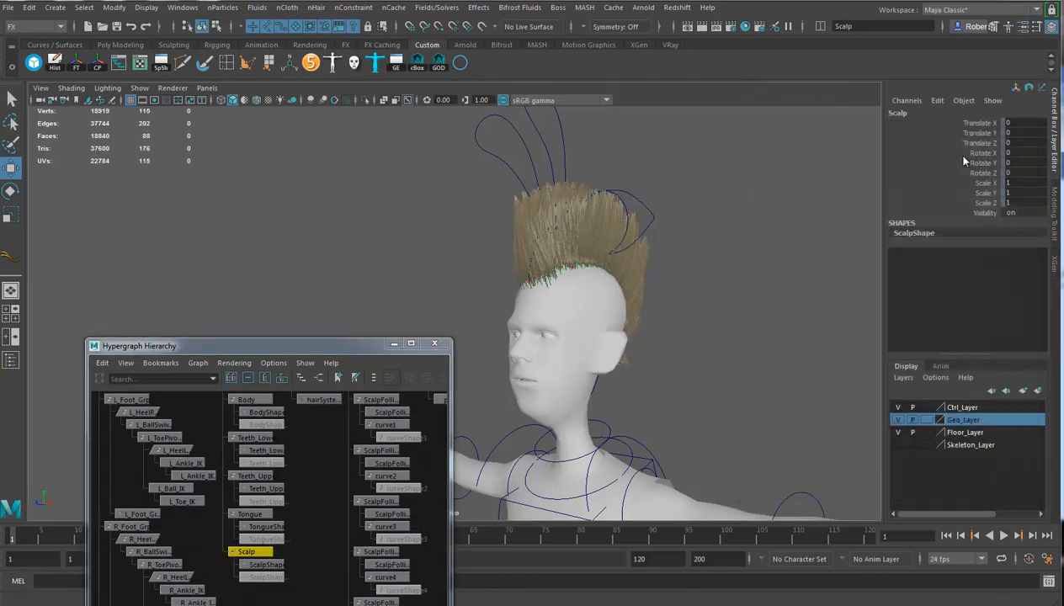
{"action": "left_click", "coordinate": [255, 578]}
{"action": "key", "text": "Delete"}
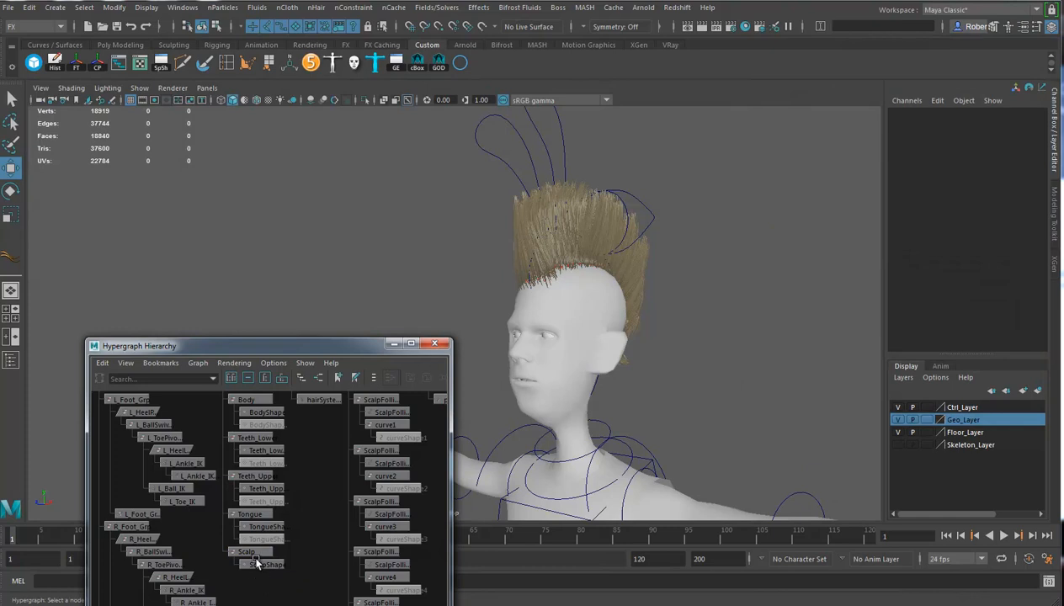
- Reselect the Scalp mesh, make Skeleton_Layer visible, and add the Neck3 head joint to the selection
{"action": "left_click", "coordinate": [257, 553]}
{"action": "left_click_drag", "start_coordinate": [492, 484], "coordinate": [592, 318], "text": "alt"}
{"action": "left_click_drag", "start_coordinate": [591, 412], "coordinate": [591, 346], "text": "alt"}
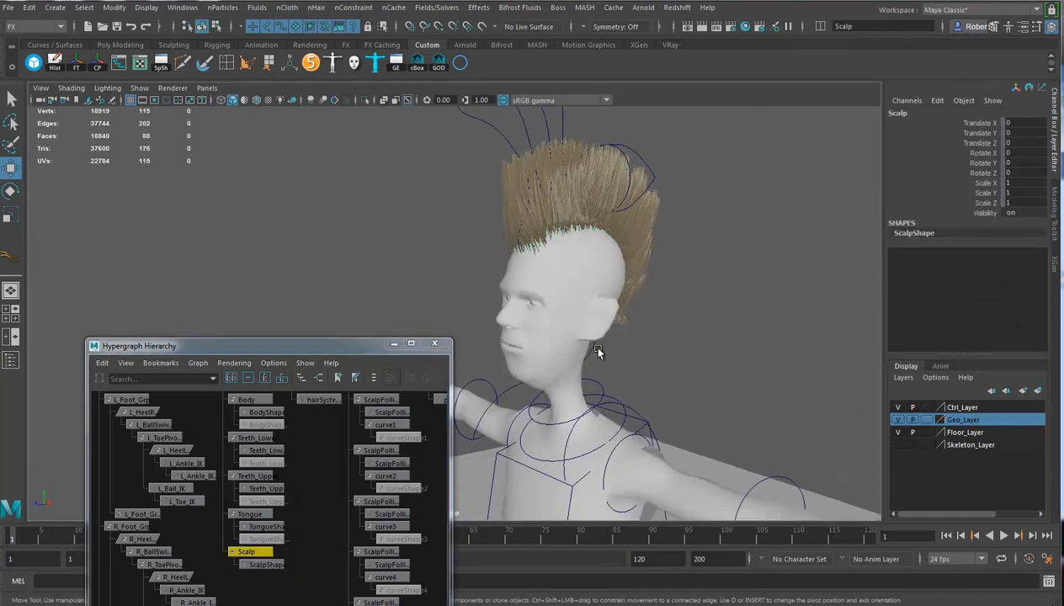
{"action": "left_click", "coordinate": [898, 444]}
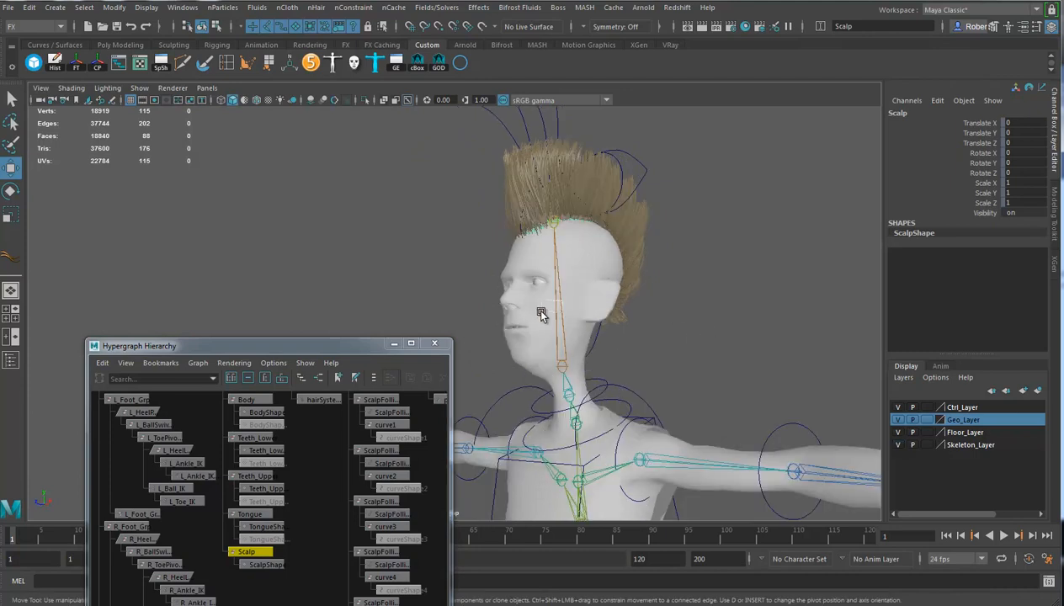
{"action": "left_click", "coordinate": [562, 311]}
- Switch to the Rigging menu set and bind the Scalp mesh to the selected Neck3 joint with Bind Skin set to Selected joints
{"action": "left_click", "coordinate": [30, 28]}
{"action": "left_click", "coordinate": [20, 53]}
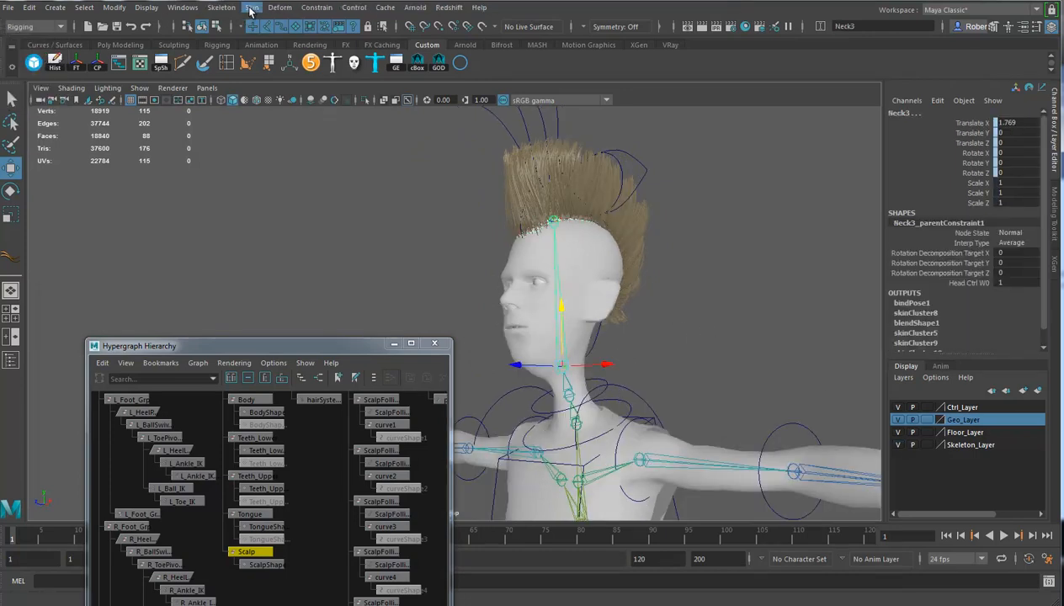
{"action": "left_click", "coordinate": [251, 8]}
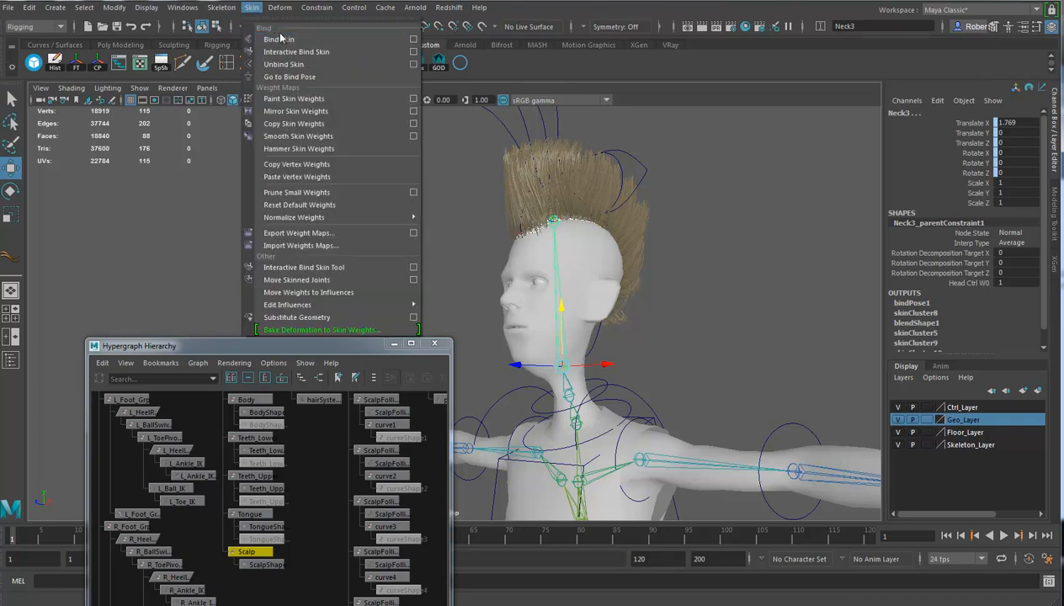
{"action": "left_click", "coordinate": [414, 38]}
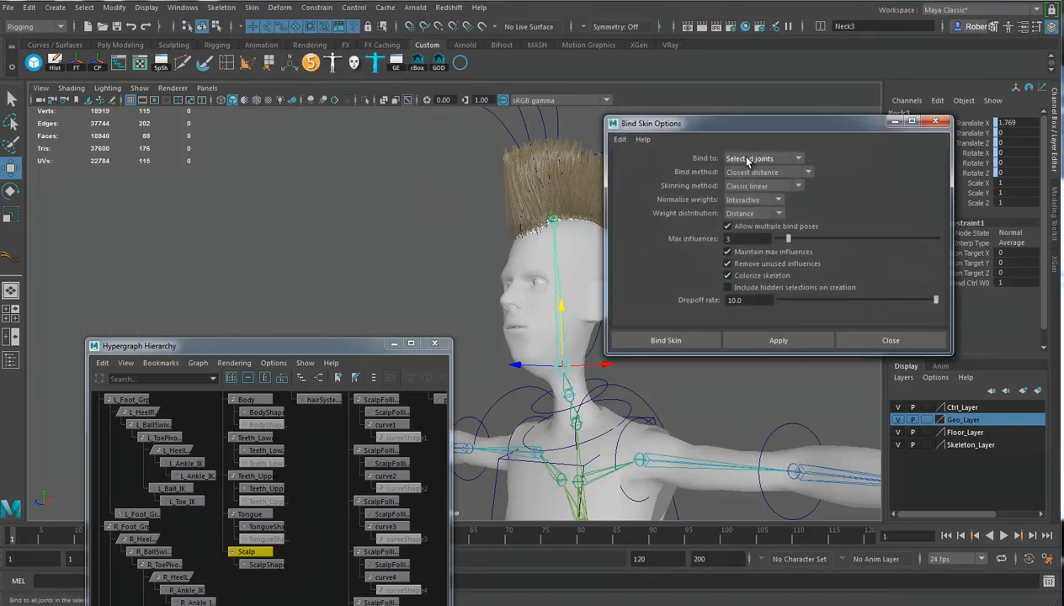
{"action": "left_click", "coordinate": [657, 341]}
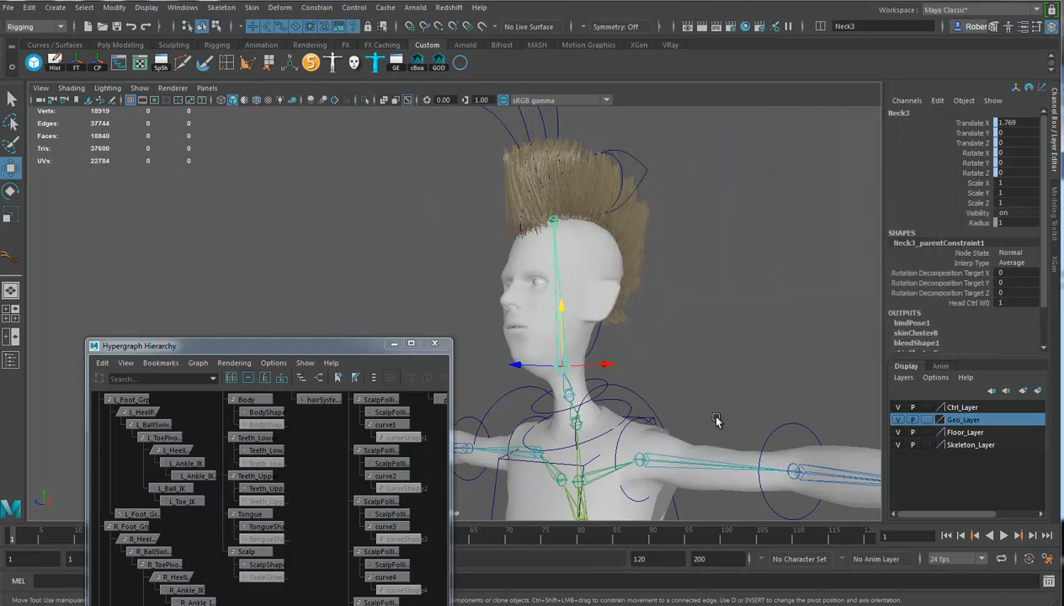
- Rotate Head_Ctrl freely to test how the scalp and mohawk follow the head, and undo the rotation
{"action": "left_click_drag", "start_coordinate": [670, 378], "coordinate": [589, 278], "text": "alt"}
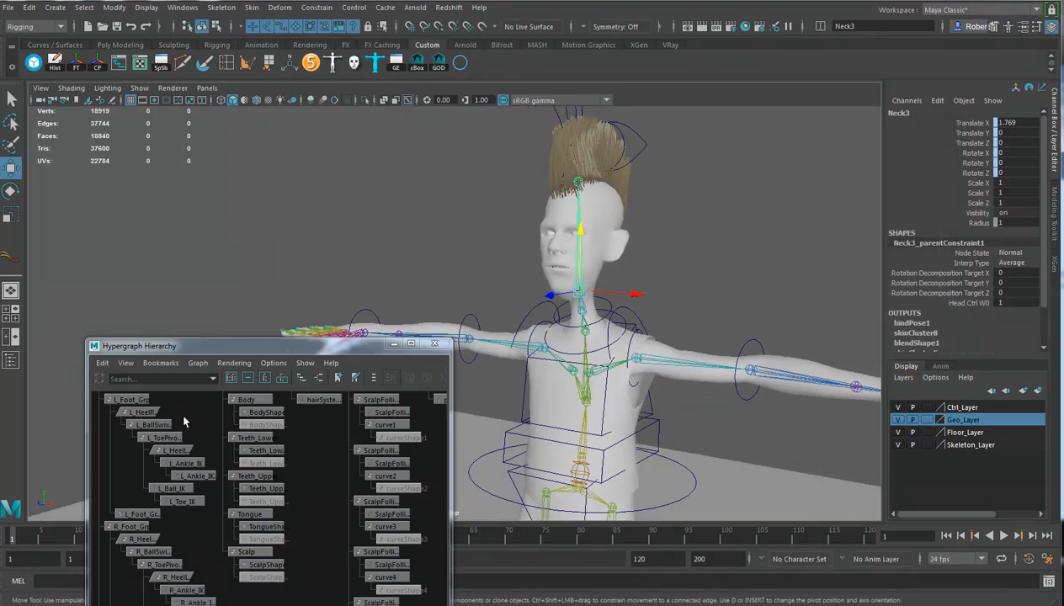
{"action": "left_click_drag", "start_coordinate": [549, 406], "coordinate": [601, 330], "text": "alt"}
{"action": "left_click", "coordinate": [519, 146]}
{"action": "key", "text": "e"}
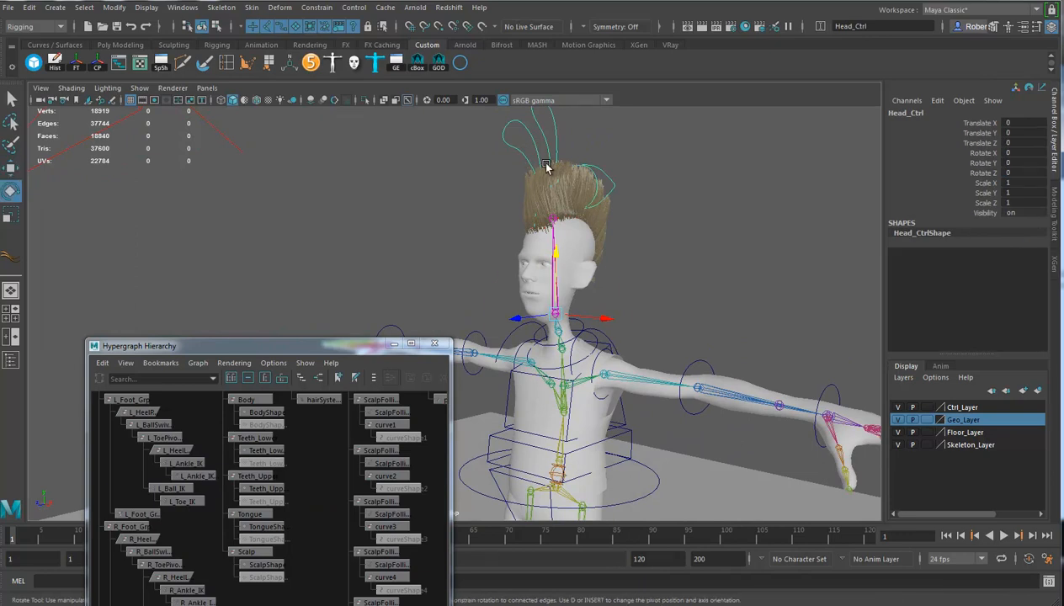
{"action": "left_click_drag", "start_coordinate": [548, 252], "coordinate": [571, 286]}
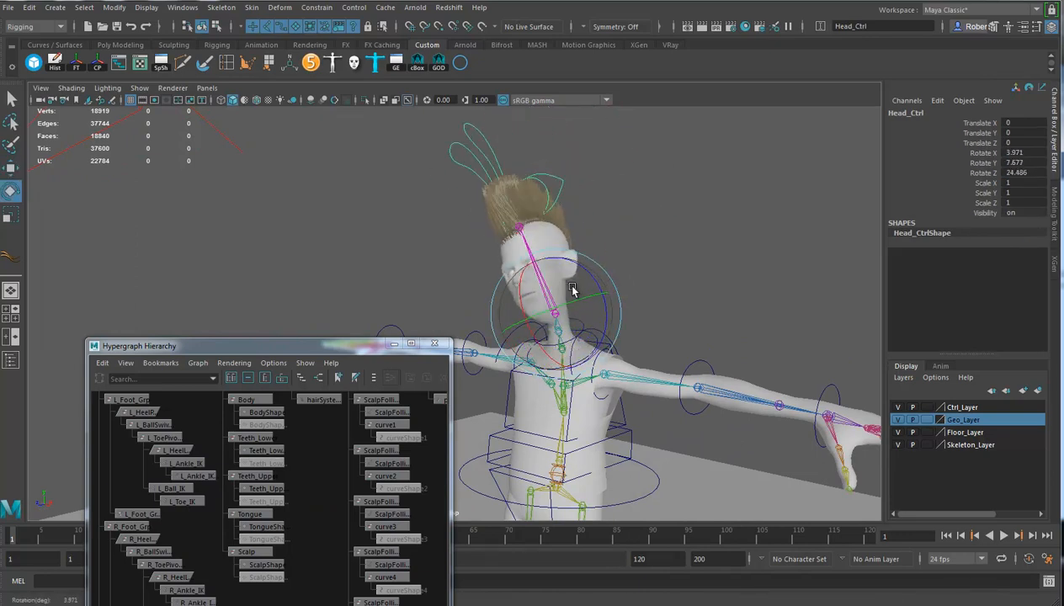
{"action": "key", "text": "ctrl+z"}
{"action": "left_click_drag", "start_coordinate": [641, 326], "coordinate": [606, 345], "text": "alt"}
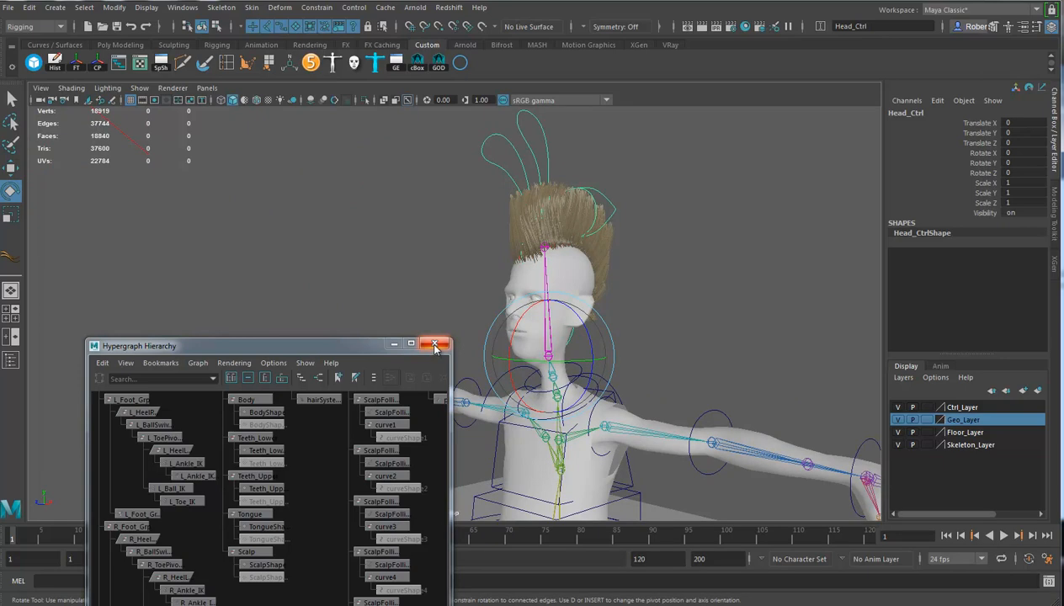
- Examine the hairSystemShape1 attributes of the mohawk hair, including the dynamics and Arnold visibility and hair shader settings, and close the Attribute Editor
{"action": "left_click", "coordinate": [608, 251]}
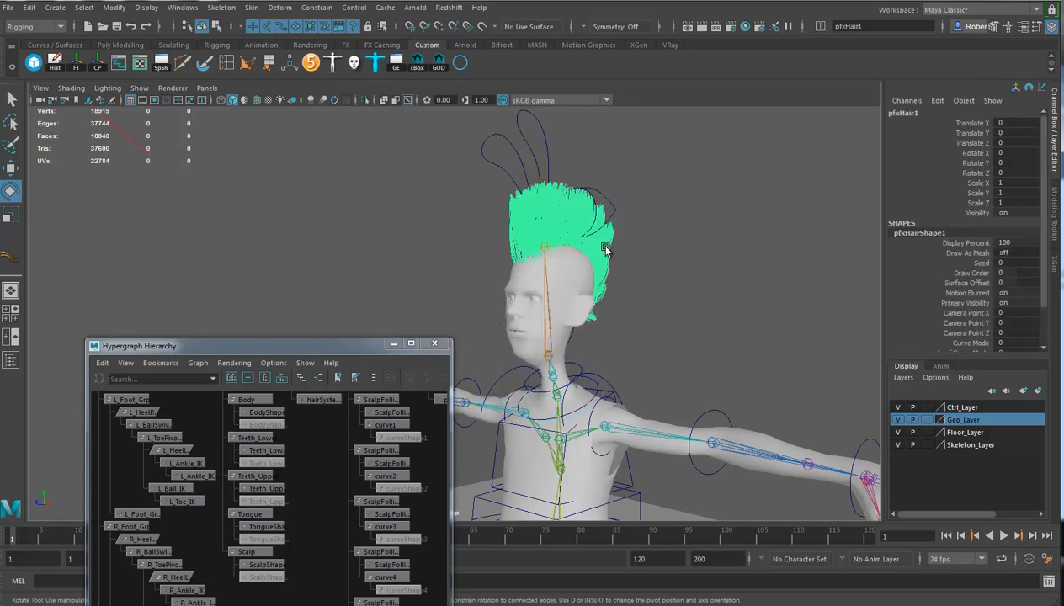
{"action": "right_click", "coordinate": [606, 251]}
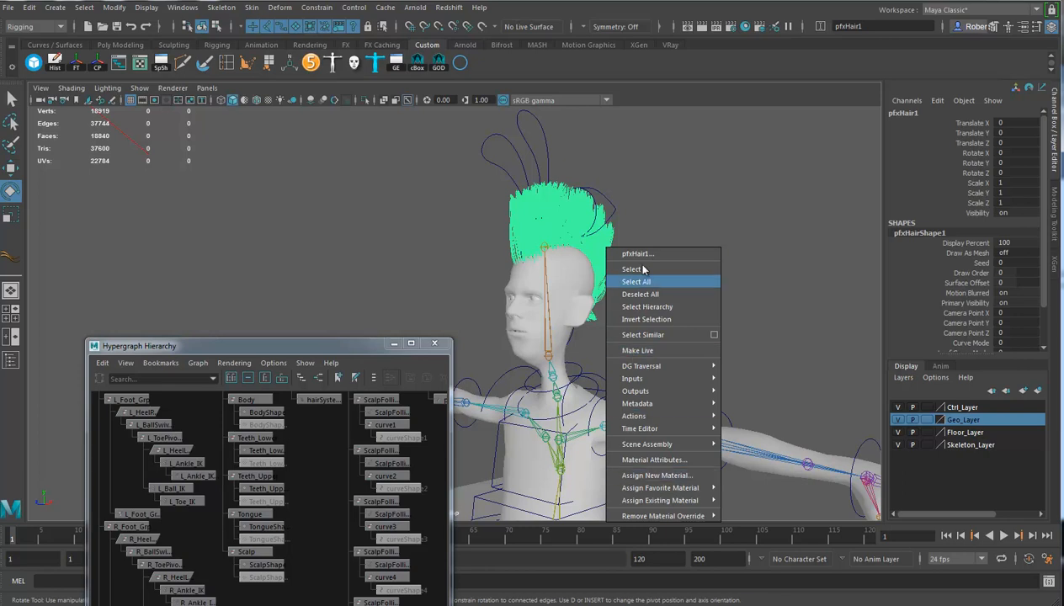
{"action": "left_click", "coordinate": [638, 254]}
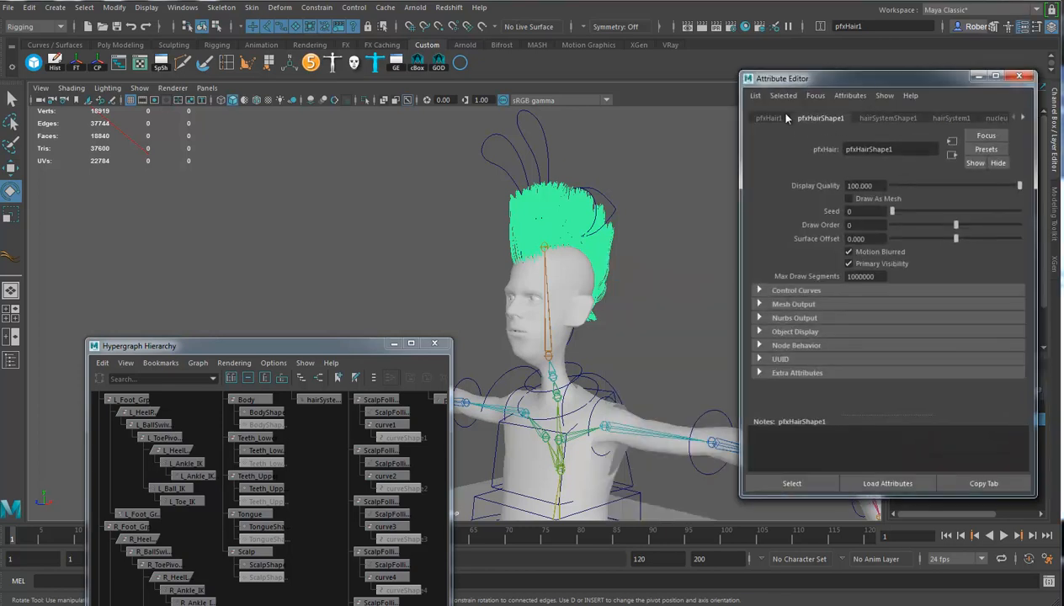
{"action": "left_click", "coordinate": [891, 118]}
{"action": "left_click", "coordinate": [778, 296]}
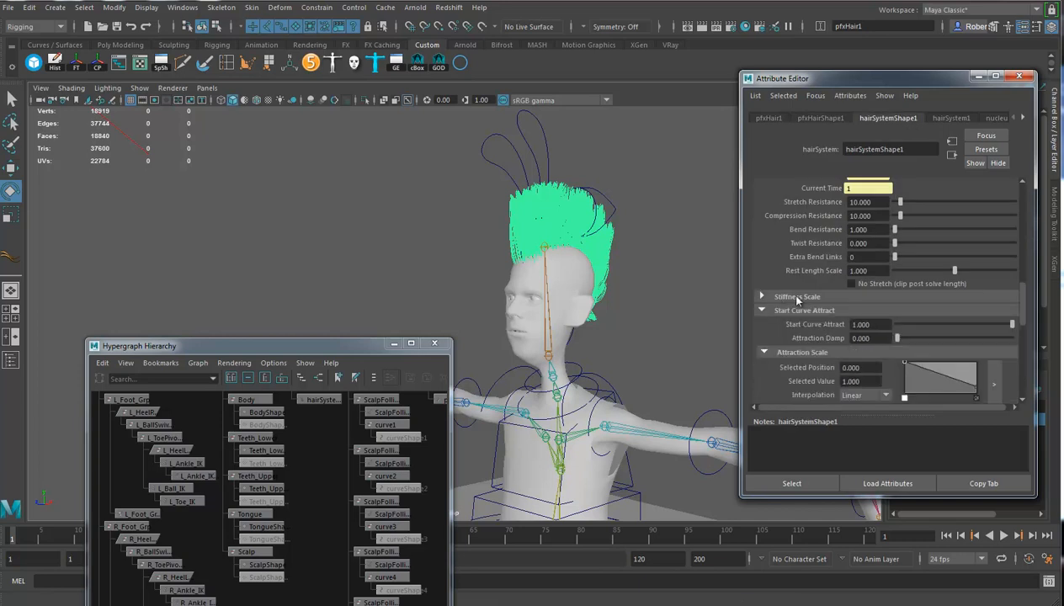
{"action": "scroll", "coordinate": [808, 324], "scroll_direction": "down", "scroll_amount": 4}
{"action": "scroll", "coordinate": [806, 377], "scroll_direction": "down", "scroll_amount": 2}
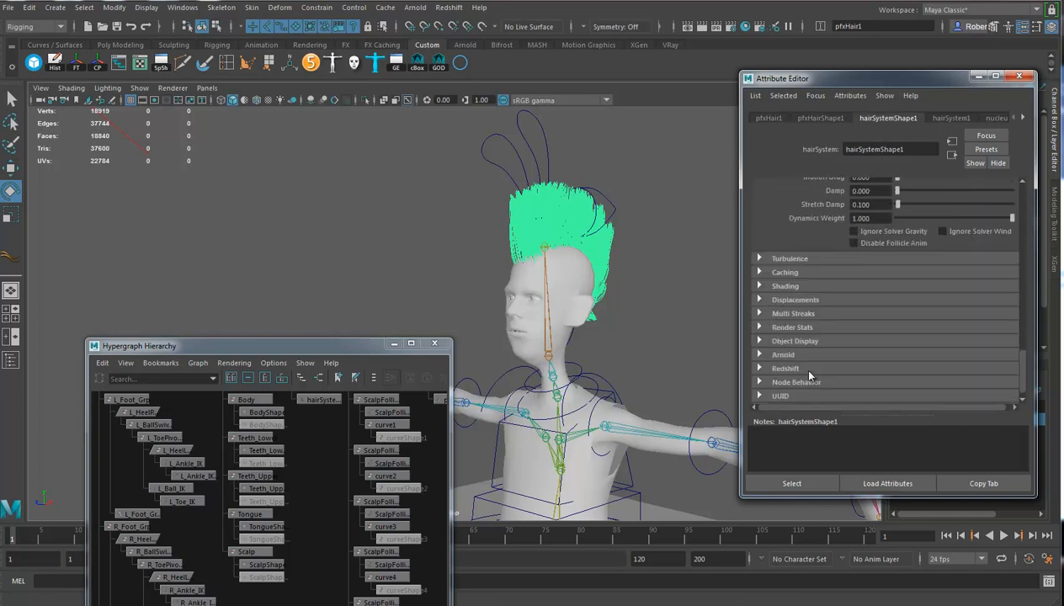
{"action": "left_click", "coordinate": [768, 354]}
{"action": "scroll", "coordinate": [872, 336], "scroll_direction": "down", "scroll_amount": 3}
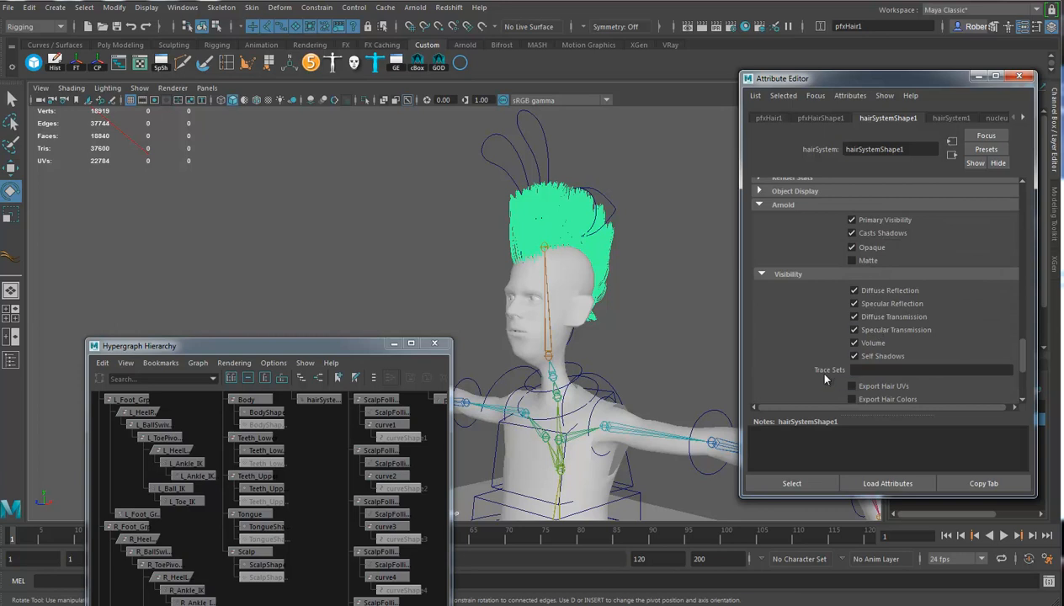
{"action": "scroll", "coordinate": [855, 374], "scroll_direction": "down", "scroll_amount": 3}
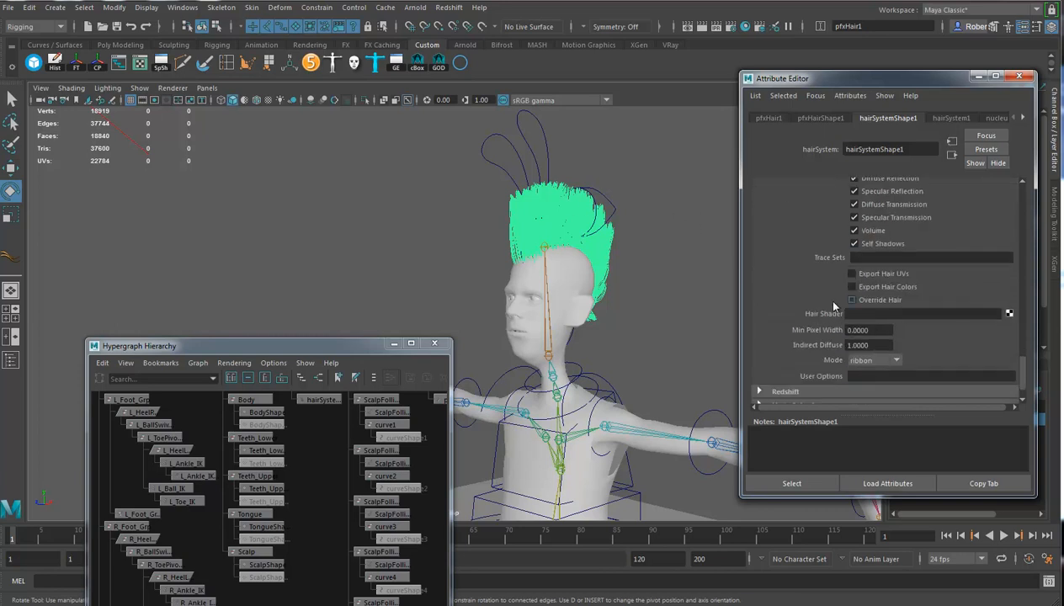
{"action": "left_click", "coordinate": [1018, 77]}
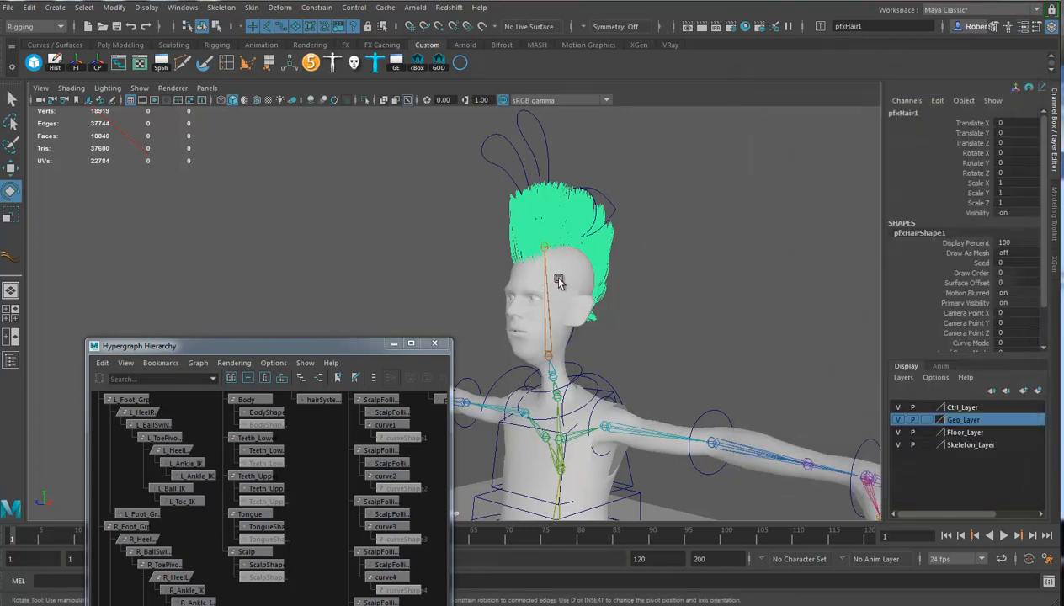
- Select the Body mesh, switch to the FX menu set, and make the body an nCloth passive collider
{"action": "left_click_drag", "start_coordinate": [614, 323], "coordinate": [512, 318], "text": "alt"}
{"action": "left_click", "coordinate": [513, 318]}
{"action": "left_click_drag", "start_coordinate": [556, 354], "coordinate": [641, 355], "text": "alt"}
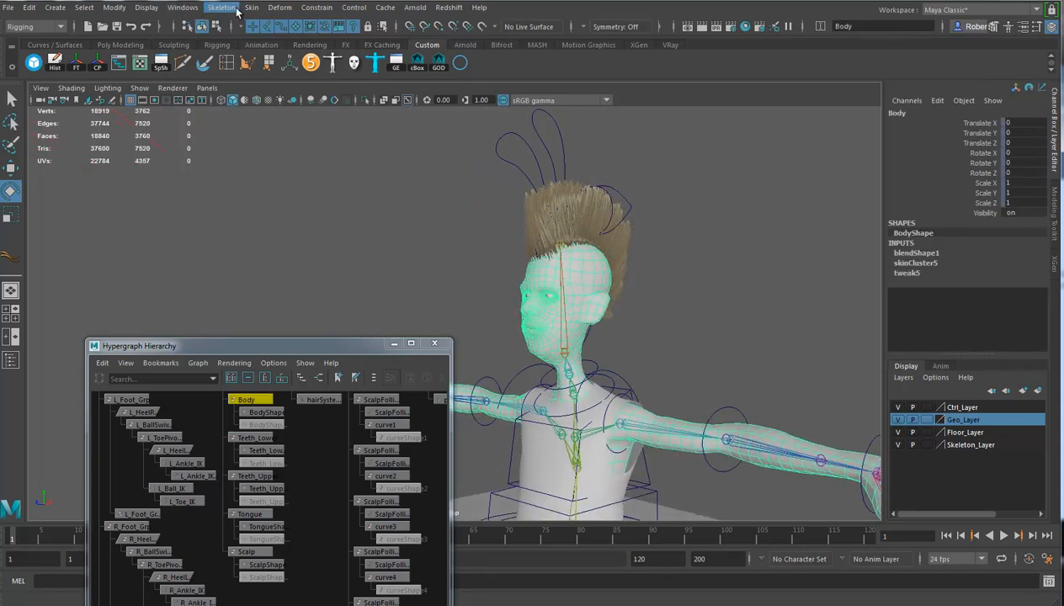
{"action": "left_click", "coordinate": [35, 26]}
{"action": "left_click", "coordinate": [12, 78]}
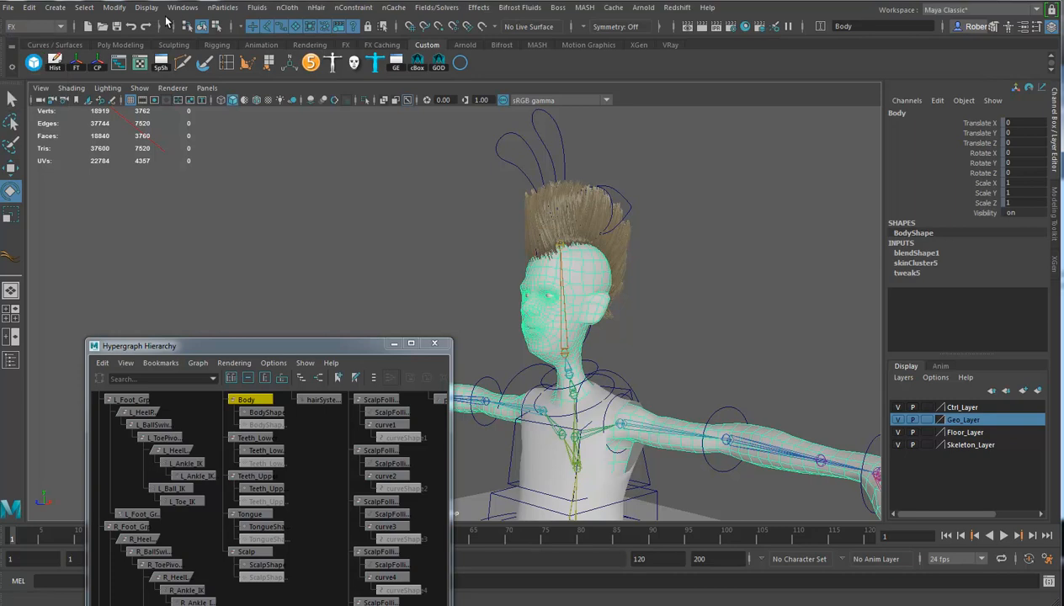
{"action": "left_click", "coordinate": [287, 7]}
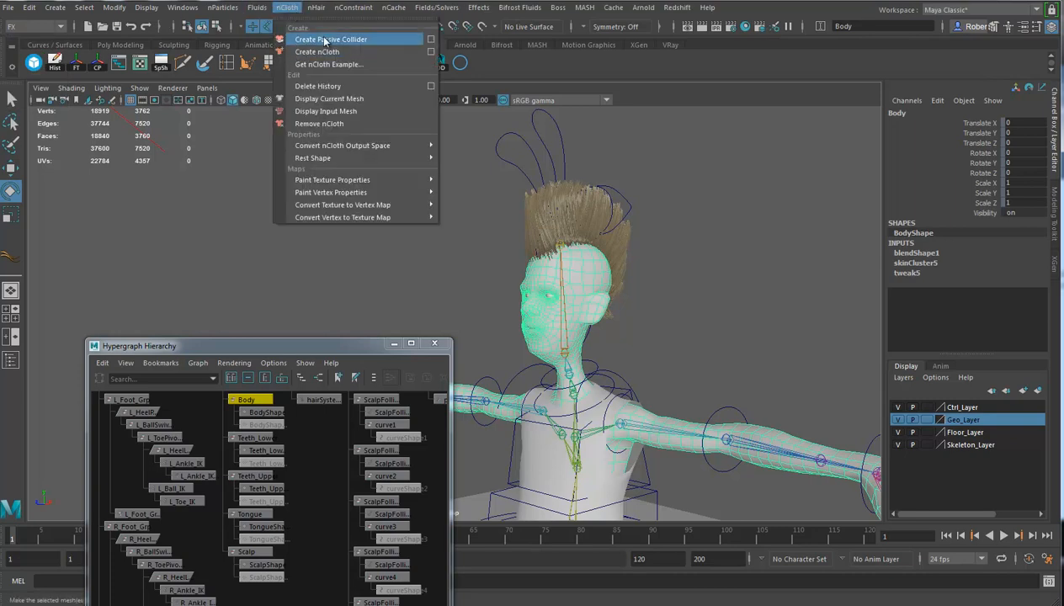
{"action": "left_click", "coordinate": [326, 41]}
{"action": "left_click_drag", "start_coordinate": [648, 388], "coordinate": [588, 322], "text": "alt"}
{"action": "left_click_drag", "start_coordinate": [629, 357], "coordinate": [680, 376], "text": "alt"}
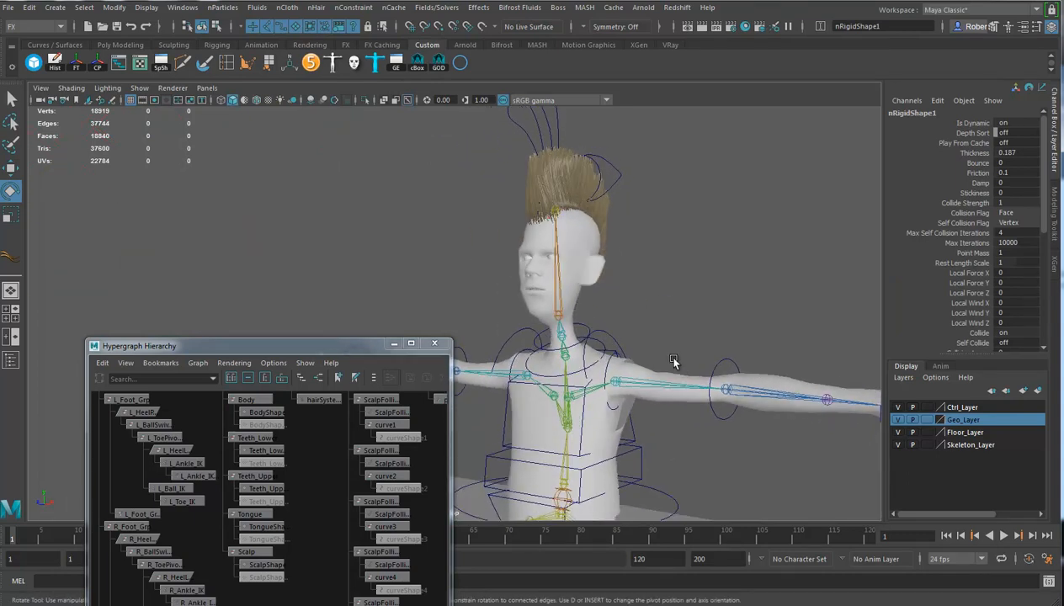